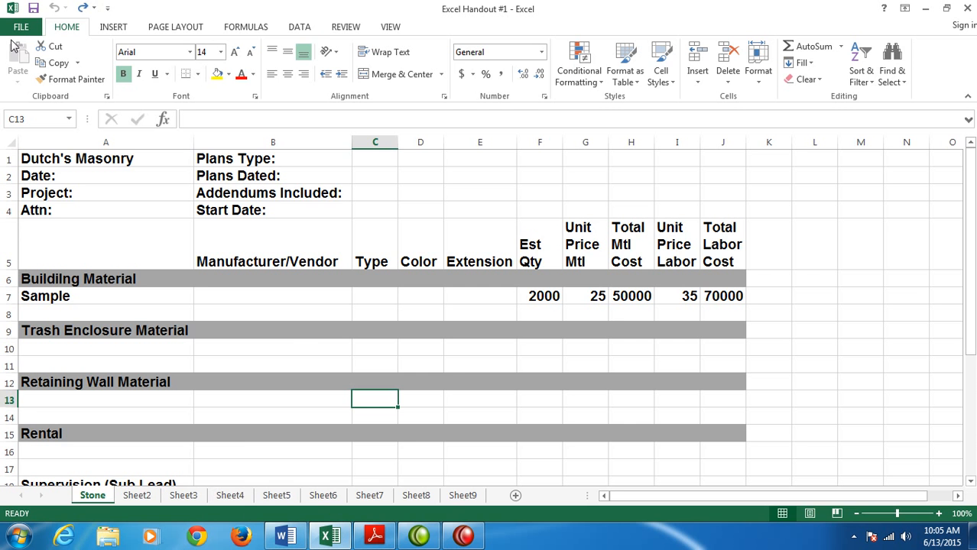
# - Preview how the Stone estimate sheet will print, and return to the worksheet
pyautogui.click(19, 26)
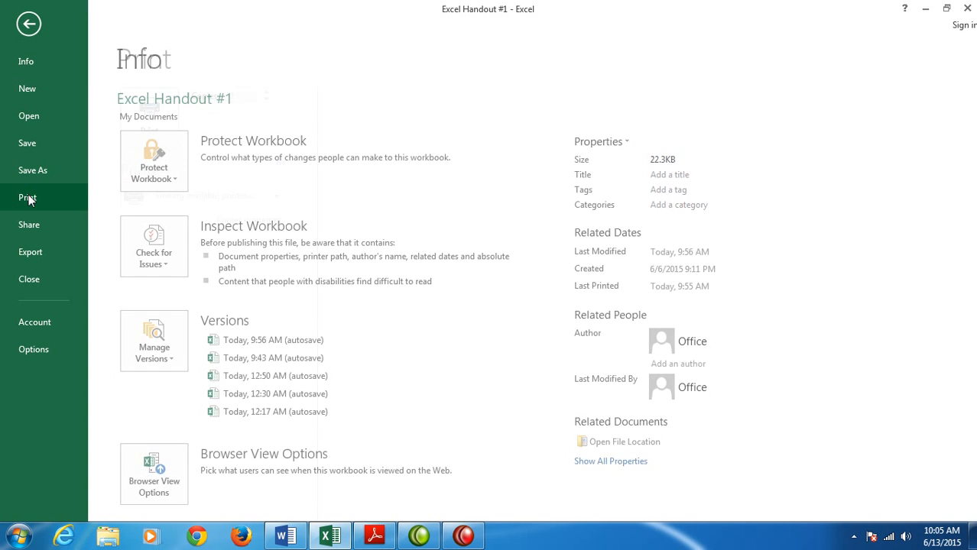
pyautogui.click(27, 199)
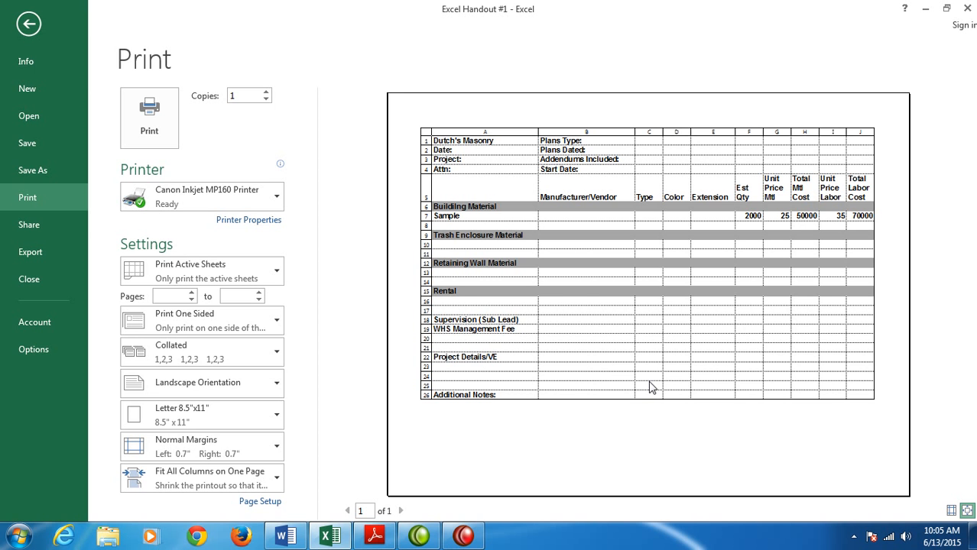
pyautogui.press('Escape')
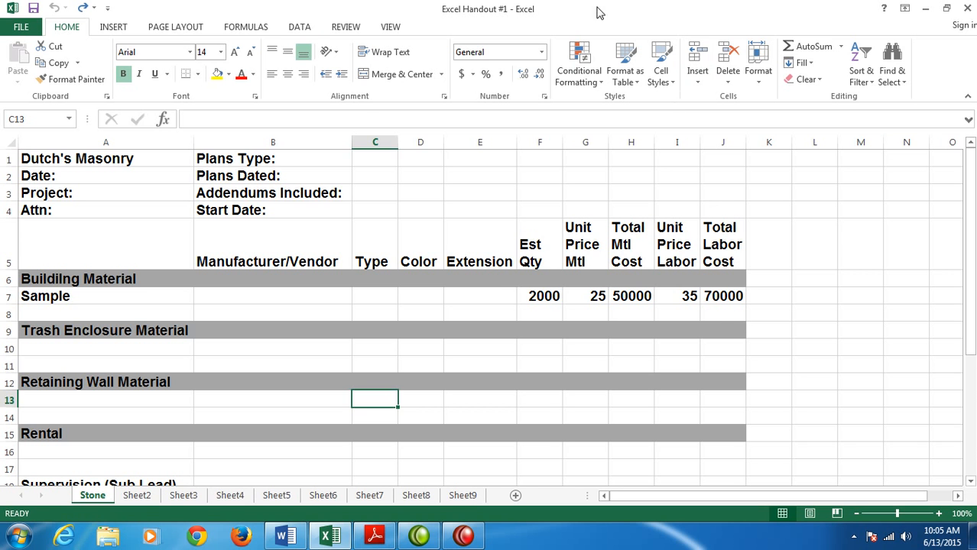
# - Display the Stone sheet's formulas to examine the total material and labor cost calculations in row 7, and restore the normal view
pyautogui.click(246, 29)
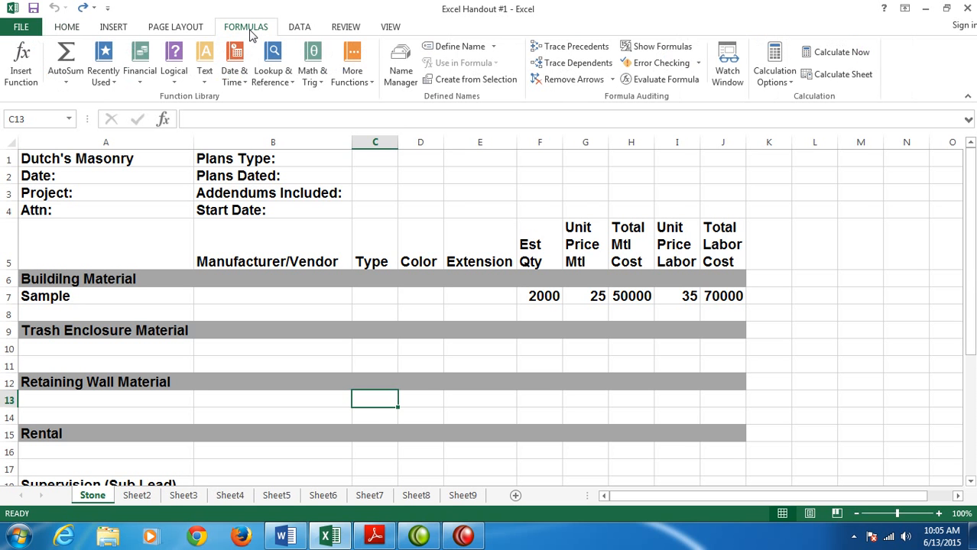
pyautogui.click(659, 46)
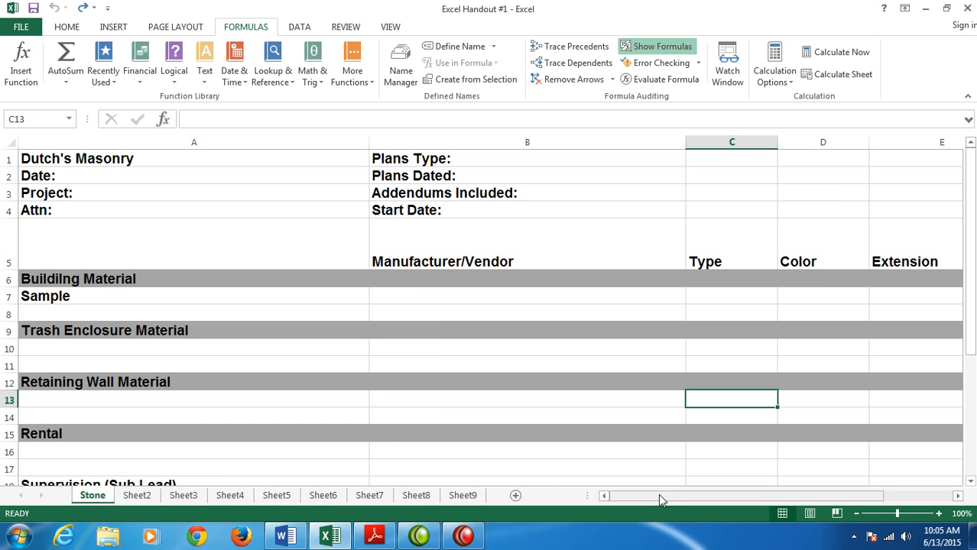
pyautogui.moveTo(658, 494); pyautogui.dragTo(781, 497)
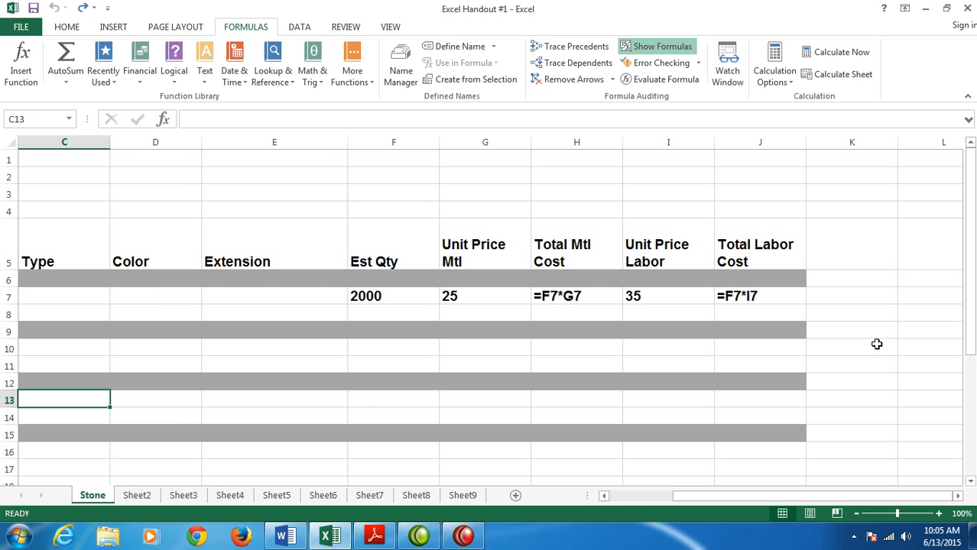
pyautogui.click(676, 47)
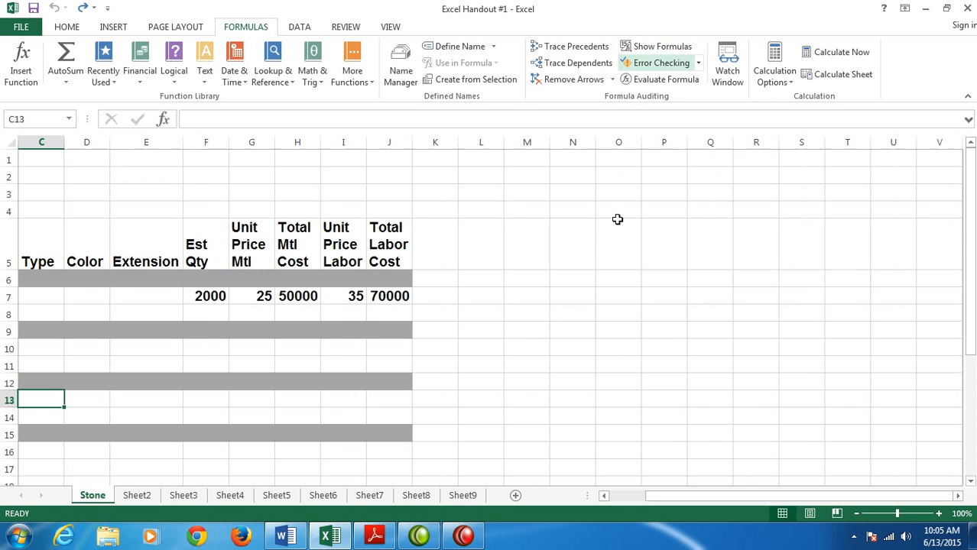
pyautogui.moveTo(724, 498); pyautogui.dragTo(644, 498)
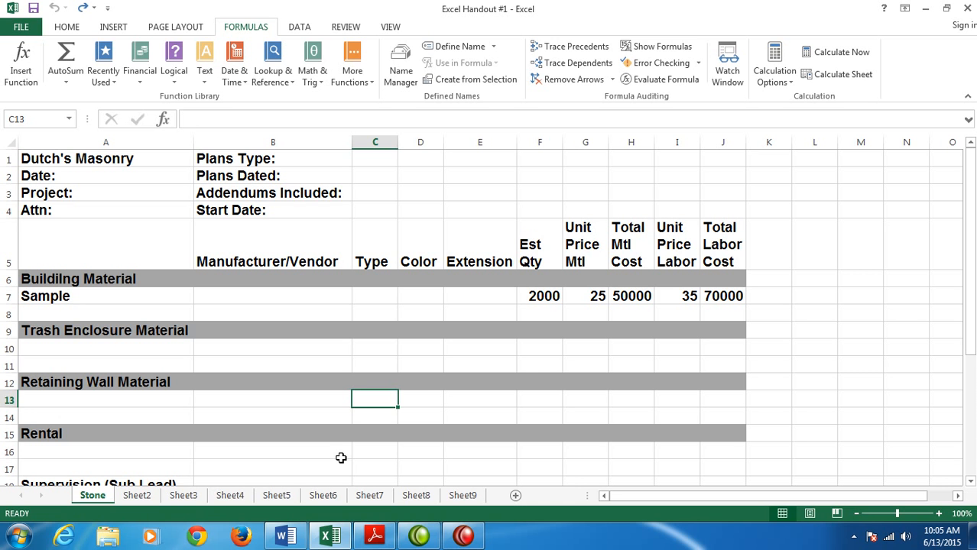
# - Rename Sheet2 as Brick and Sheet3 as CMU
pyautogui.doubleClick(139, 496)
pyautogui.write('Brick')
pyautogui.press('Return')
pyautogui.doubleClick(175, 496)
pyautogui.write('CMU')
pyautogui.press('Return')
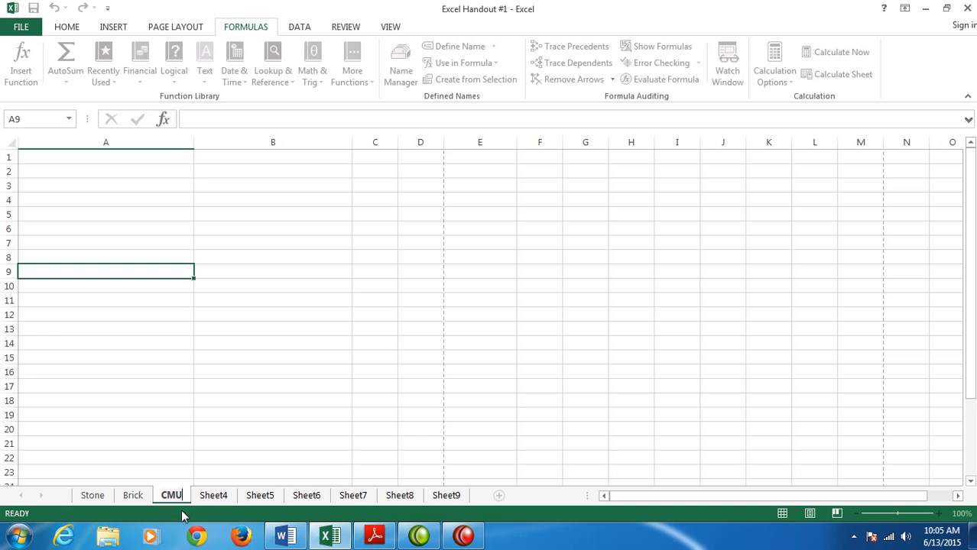
# - Rename Sheet4 as Stucco and Sheet5 as EFIS
pyautogui.doubleClick(206, 498)
pyautogui.write('Stucco')
pyautogui.click(271, 495)
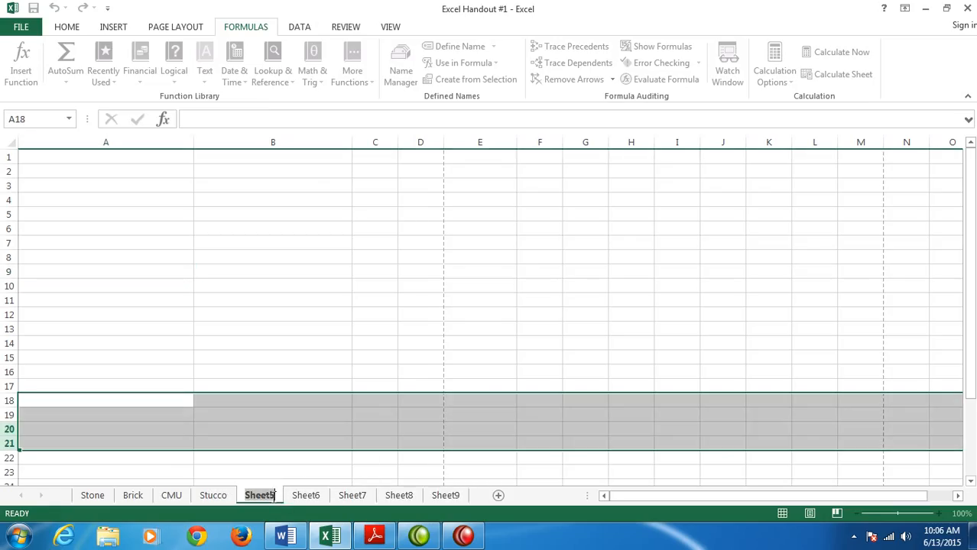
pyautogui.write('EFIS')
# - Rename Sheet6 as Cast Stone
pyautogui.click(277, 496)
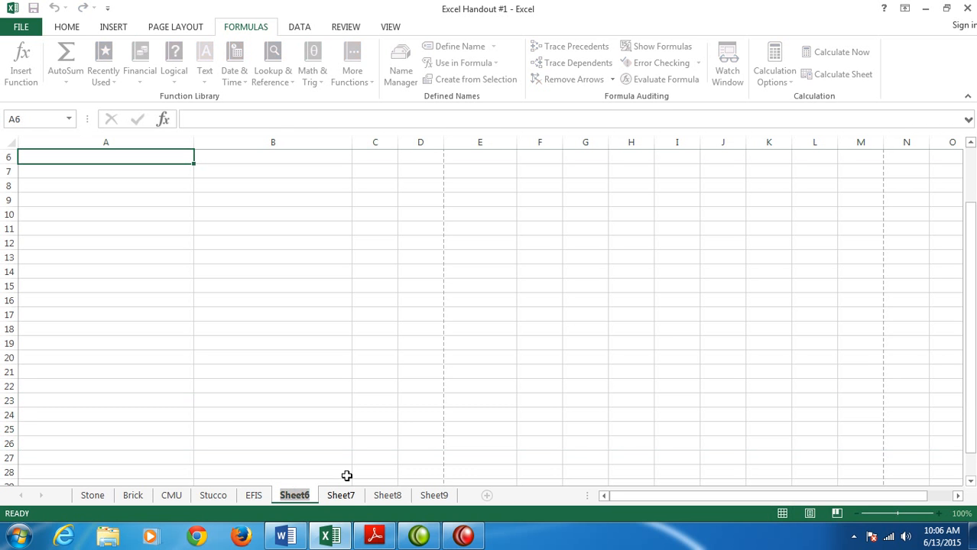
pyautogui.write('Cast Stone')
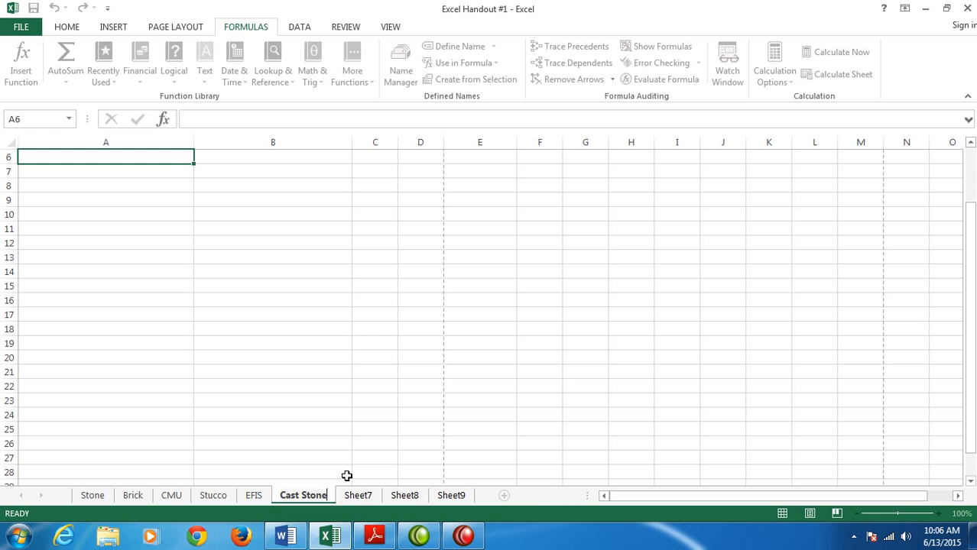
pyautogui.press('Return')
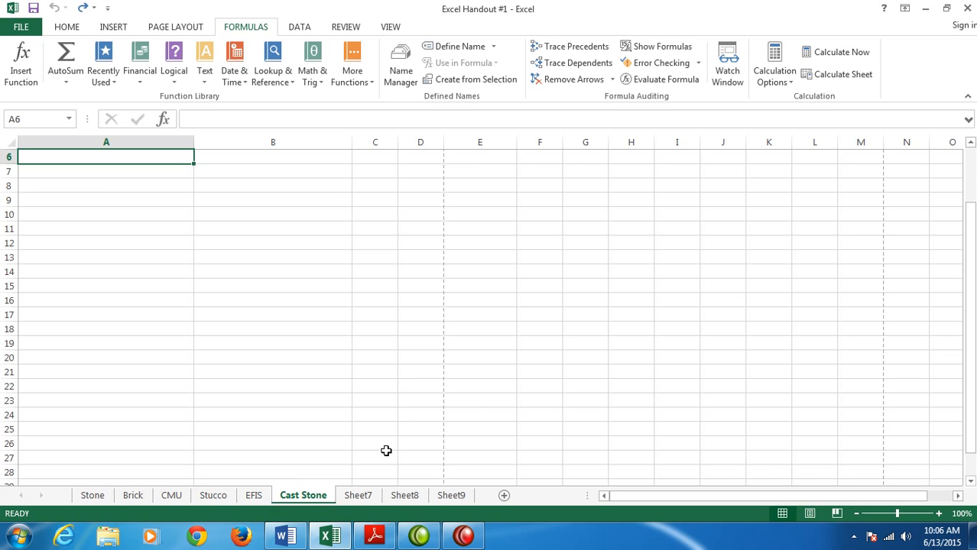
# - Delete the unused worksheets Sheet7, Sheet8 and Sheet9 from the workbook
pyautogui.rightClick(361, 496)
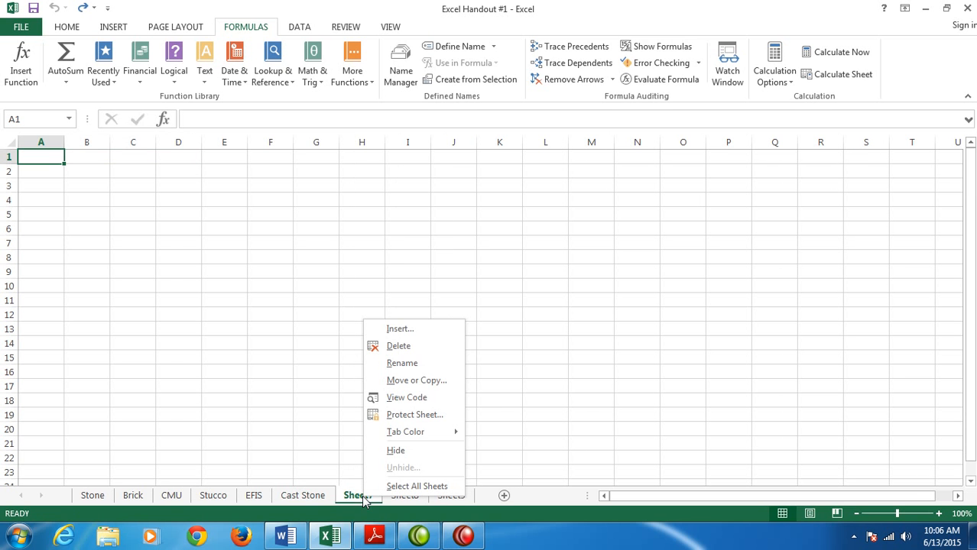
pyautogui.click(401, 348)
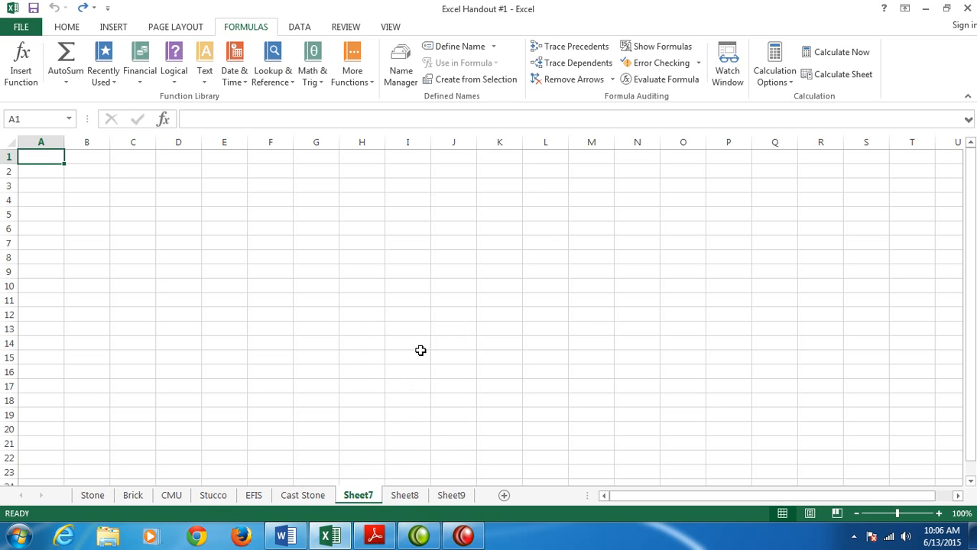
pyautogui.rightClick(367, 496)
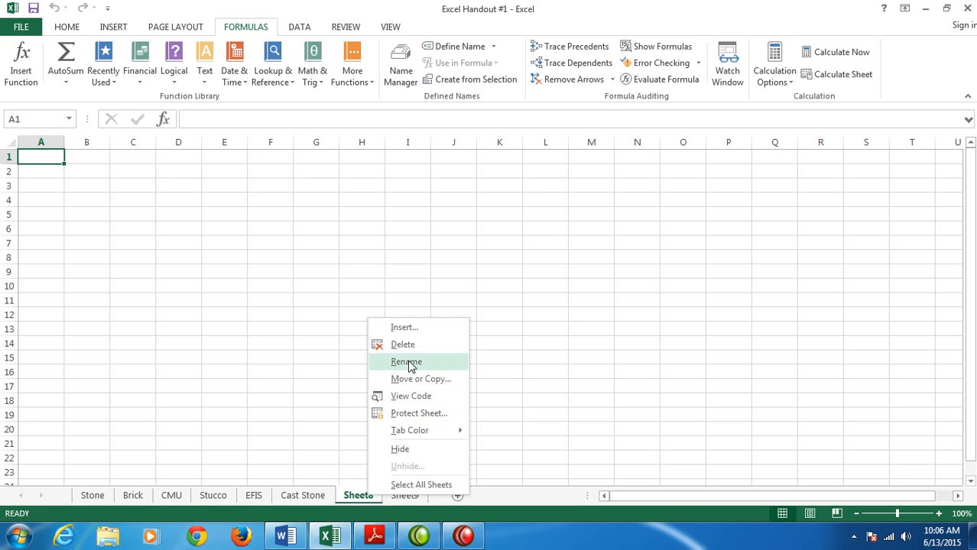
pyautogui.click(415, 346)
pyautogui.rightClick(365, 496)
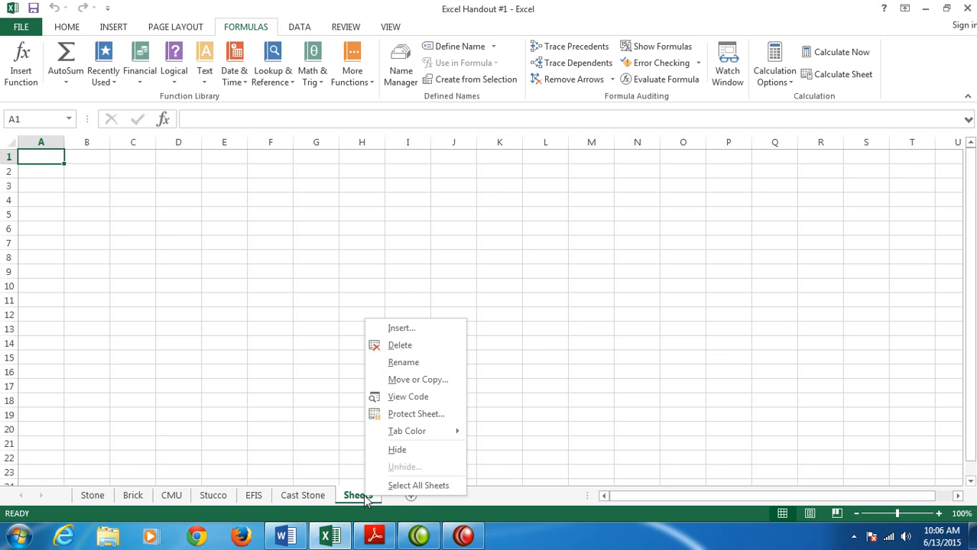
pyautogui.click(411, 346)
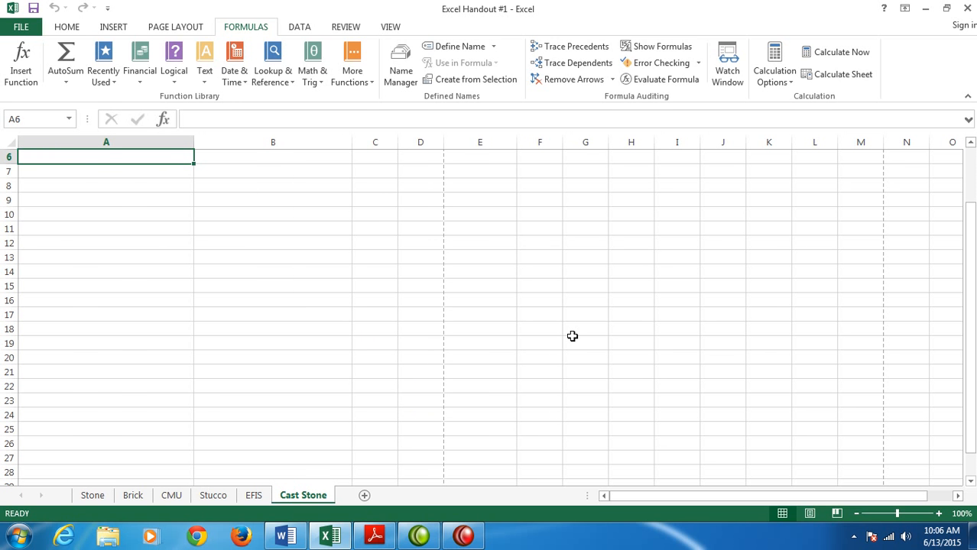
# - Select all cells of the Stone sheet and copy them
pyautogui.click(93, 495)
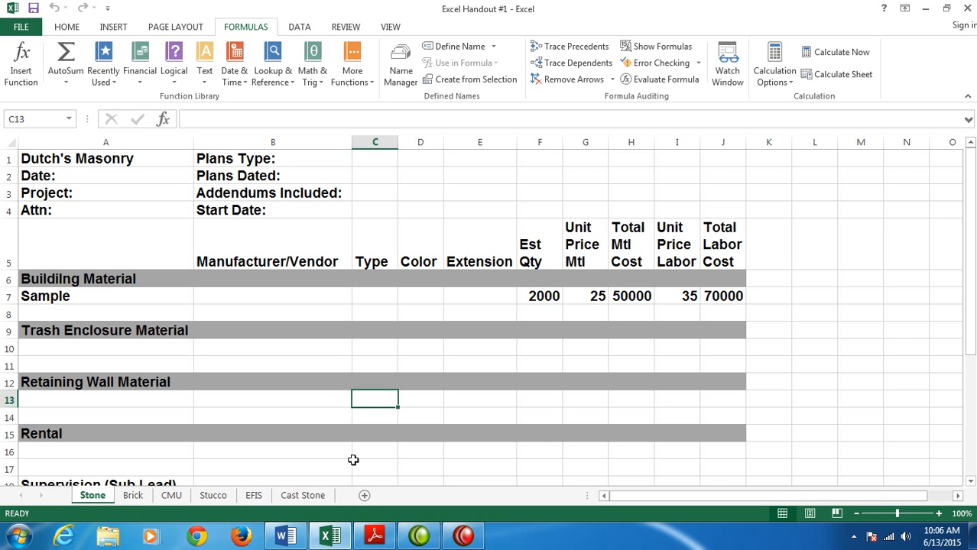
pyautogui.click(10, 143)
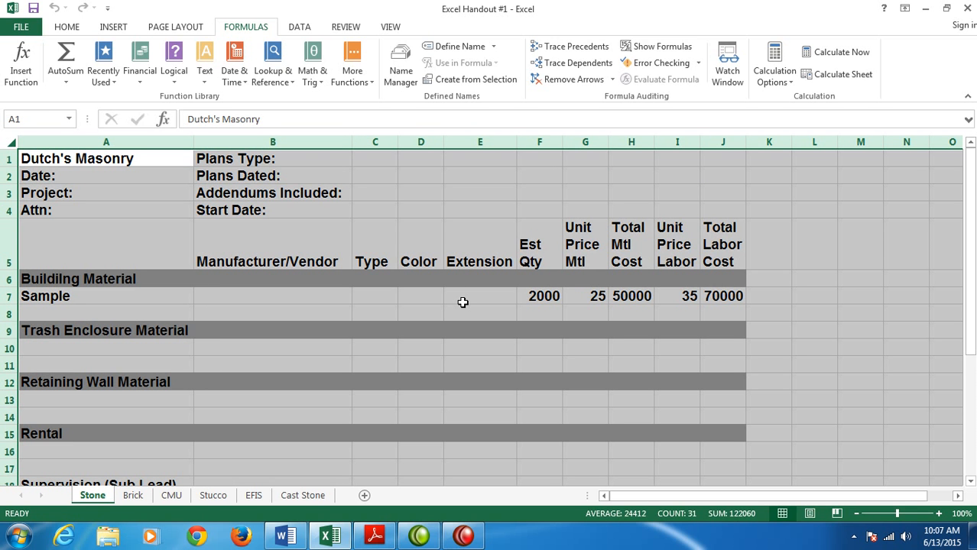
pyautogui.click(61, 29)
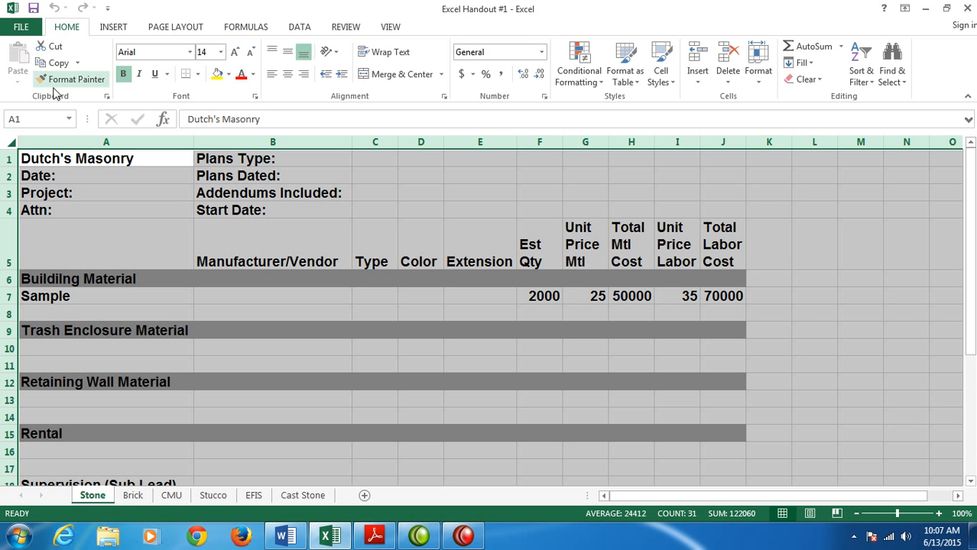
pyautogui.click(54, 63)
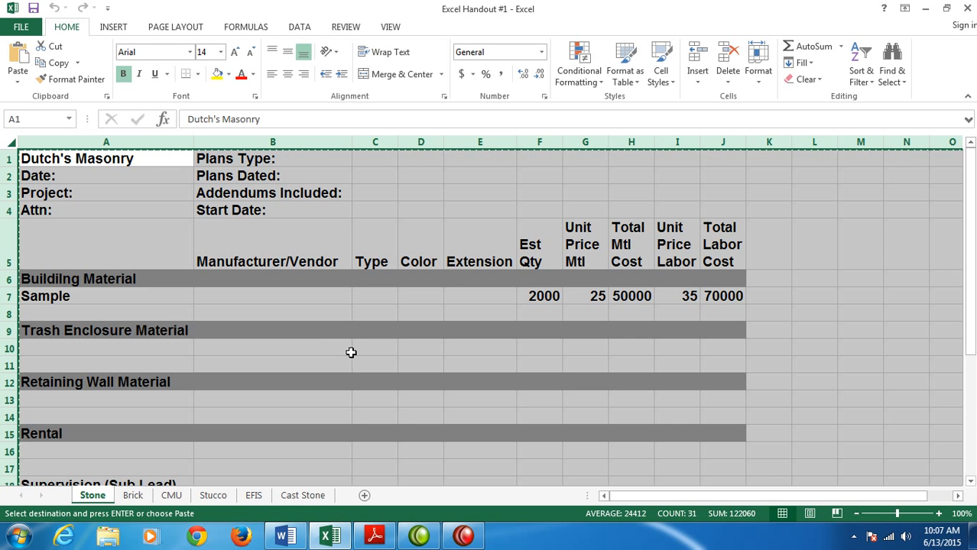
# - Group the Brick, CMU, Stucco, EFIS and Cast Stone sheets with Stone and fill the selection across them with the All option
pyautogui.keyDown('ctrl'); pyautogui.click(134, 497); pyautogui.keyUp('ctrl')
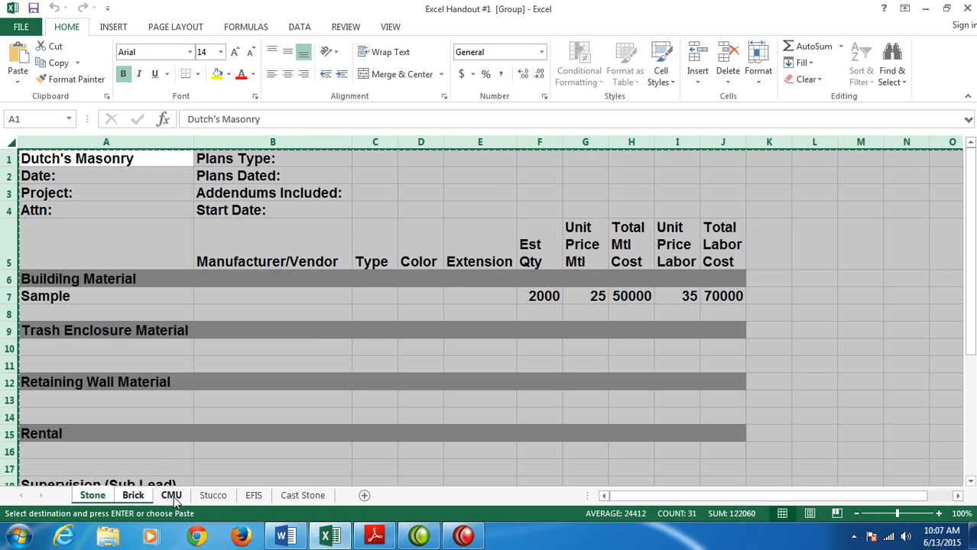
pyautogui.keyDown('ctrl'); pyautogui.click(213, 495); pyautogui.keyUp('ctrl')
pyautogui.keyDown('ctrl'); pyautogui.click(254, 495); pyautogui.keyUp('ctrl')
pyautogui.keyDown('ctrl'); pyautogui.click(310, 496); pyautogui.keyUp('ctrl')
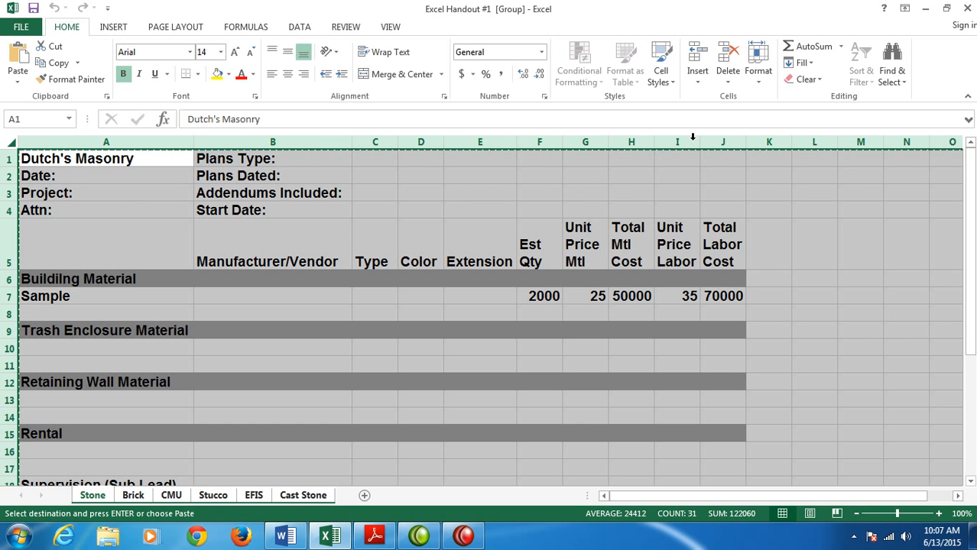
pyautogui.click(803, 63)
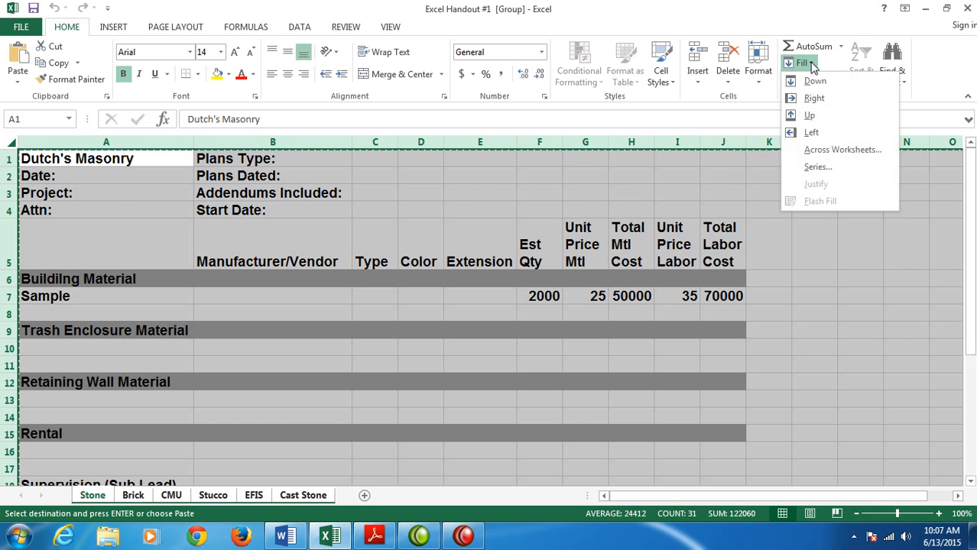
pyautogui.click(843, 150)
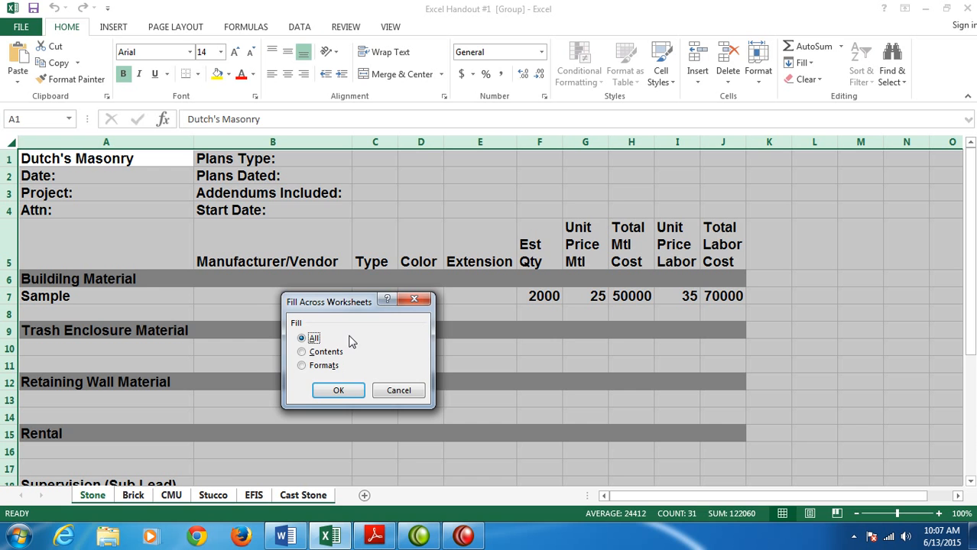
pyautogui.click(336, 391)
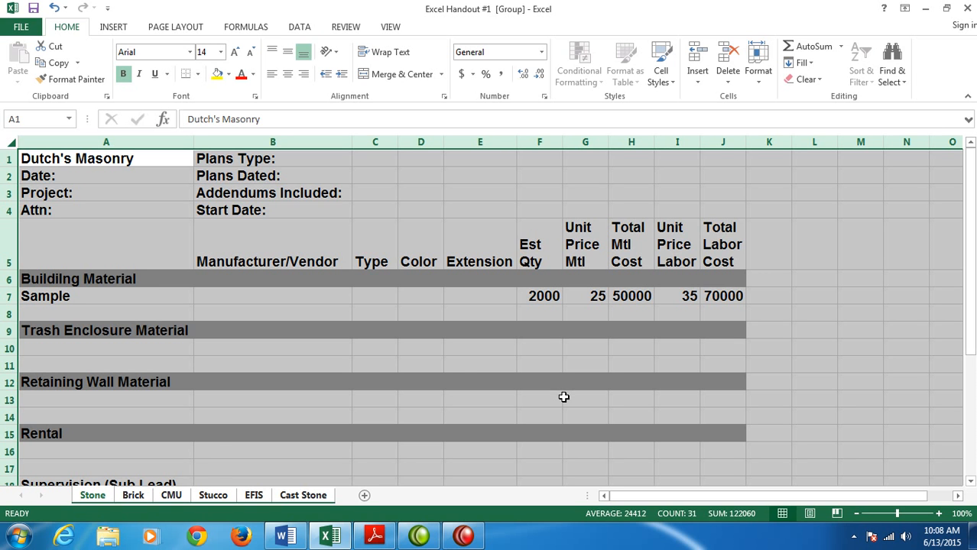
# - Replace the Trash Enclosure Material heading in cell A9 of the Brick sheet with "Misc. Brick from Courtyards:"
pyautogui.click(133, 496)
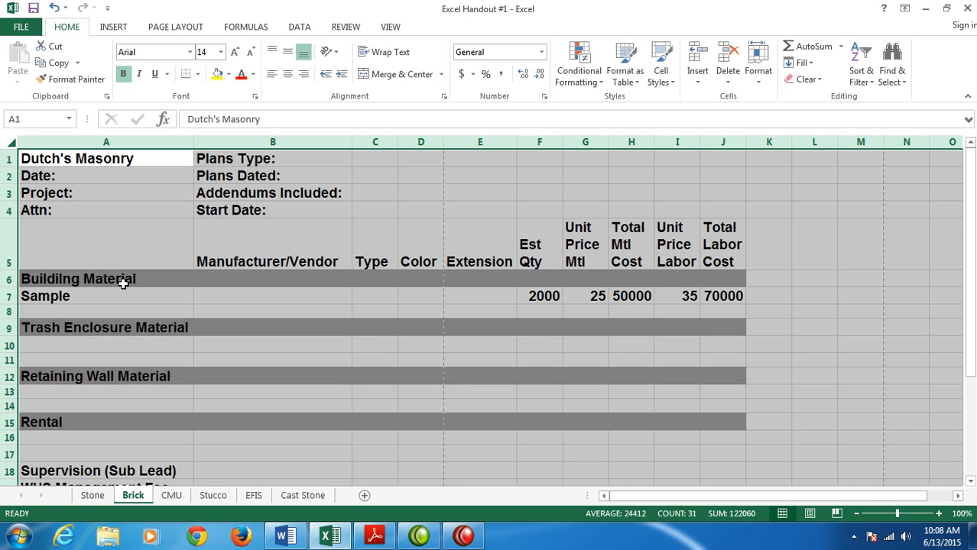
pyautogui.click(100, 326)
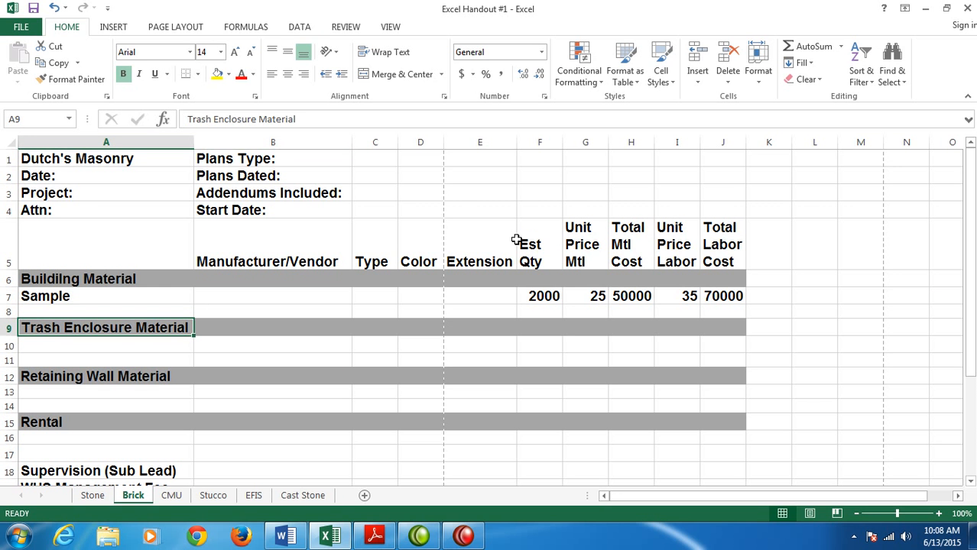
pyautogui.write('Misc. B')
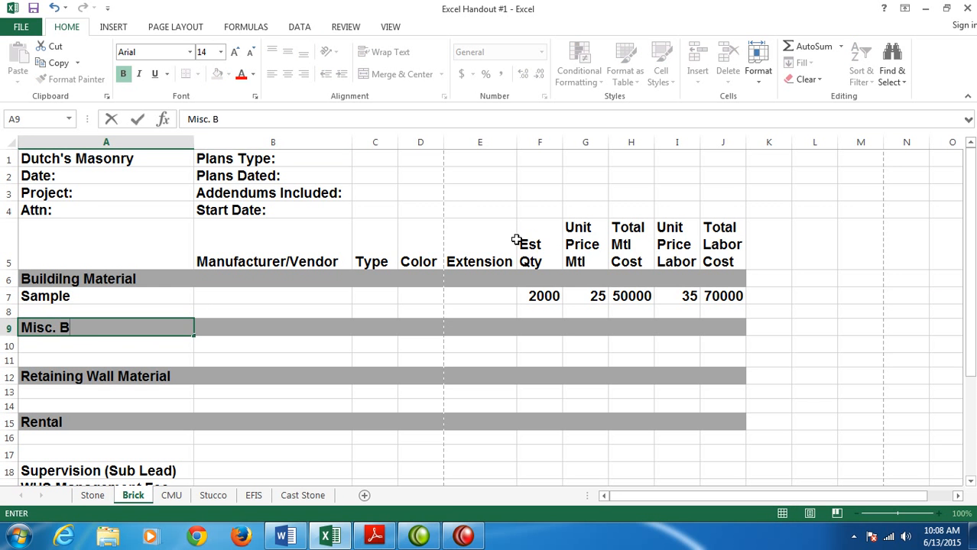
pyautogui.write('rick from ')
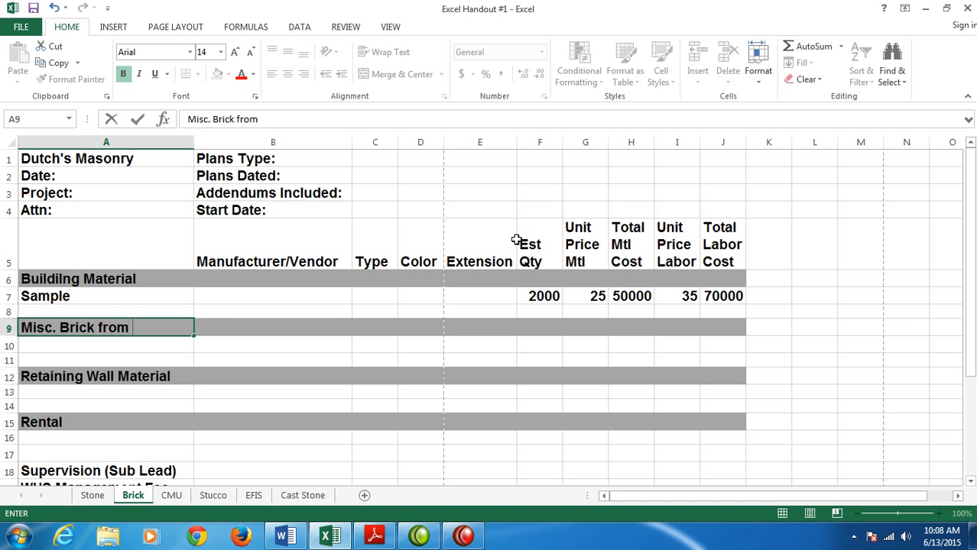
pyautogui.write('Courtyards:')
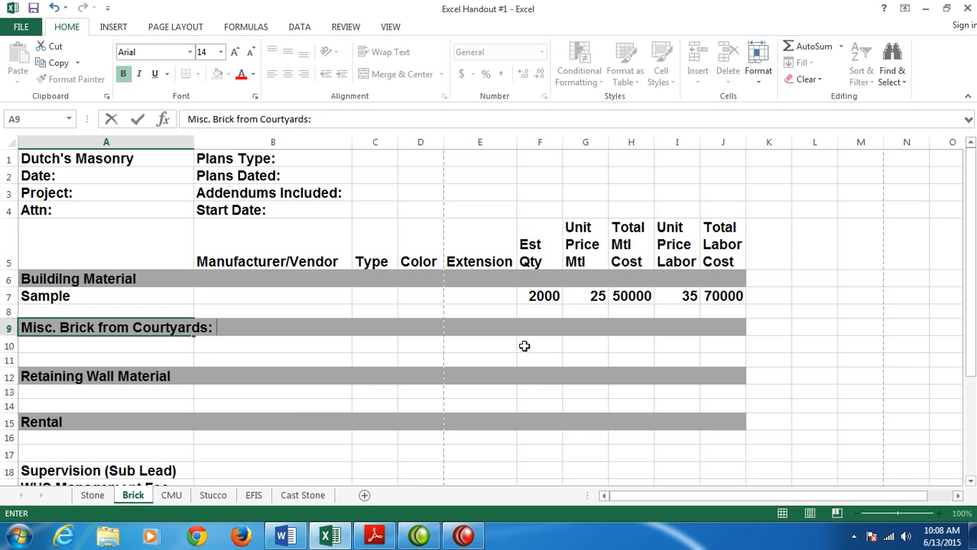
# - Replace the Trash Enclosure Material heading in cell A9 of the CMU sheet with "Exterior Veneer: 15' height from ground."
pyautogui.click(171, 495)
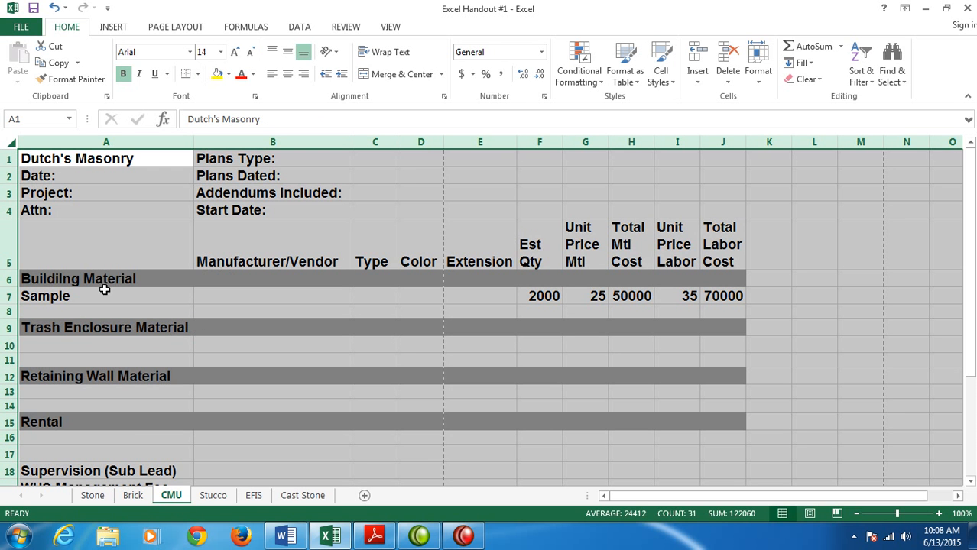
pyautogui.click(92, 327)
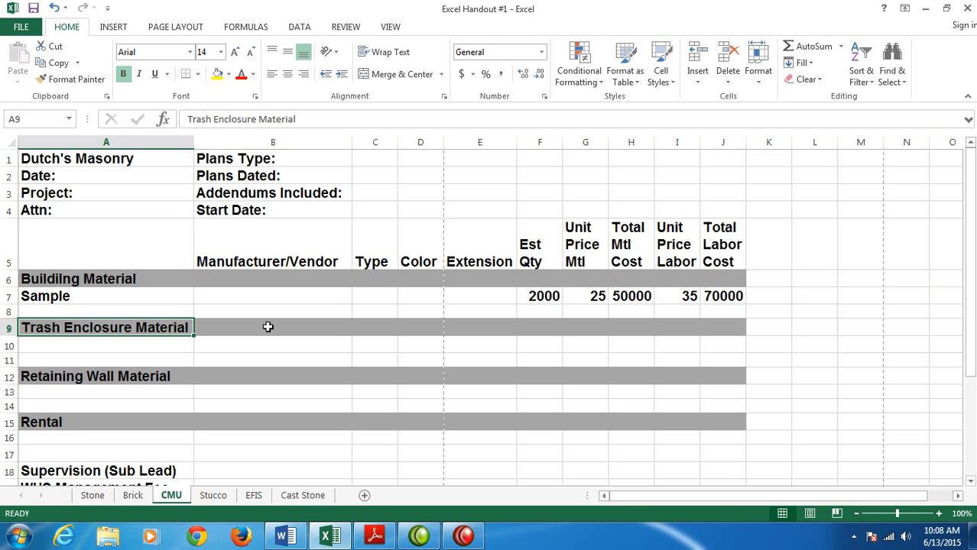
pyautogui.write('Exterior V')
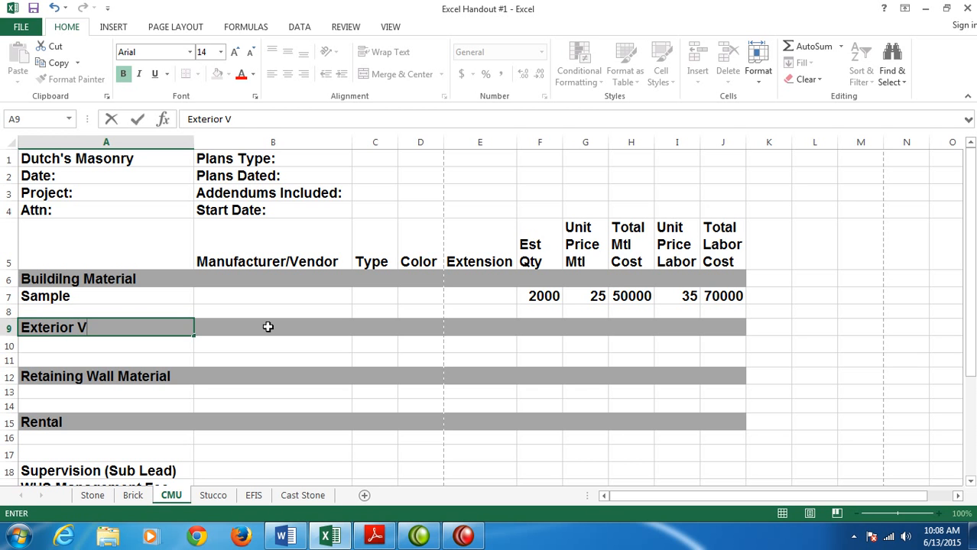
pyautogui.write('eneer: 1')
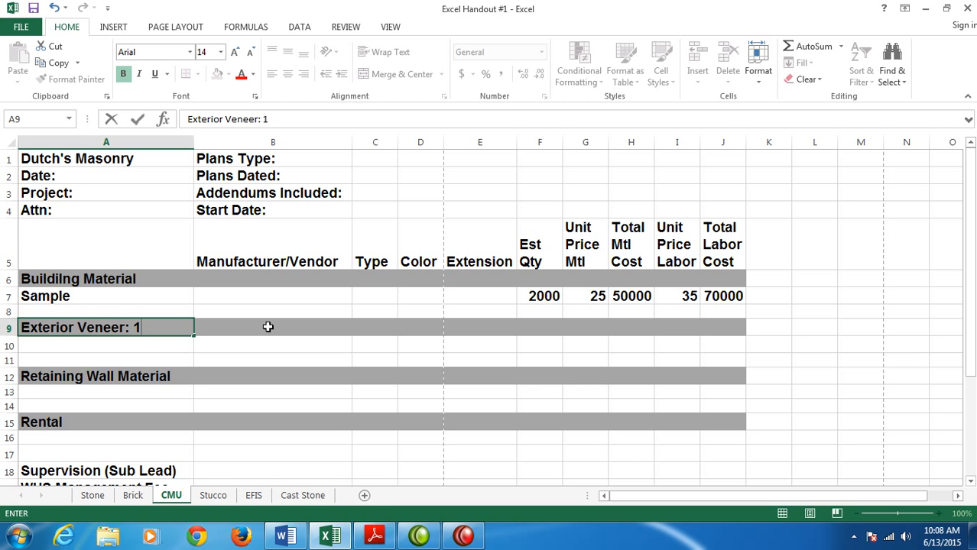
pyautogui.write("5'height from grou")
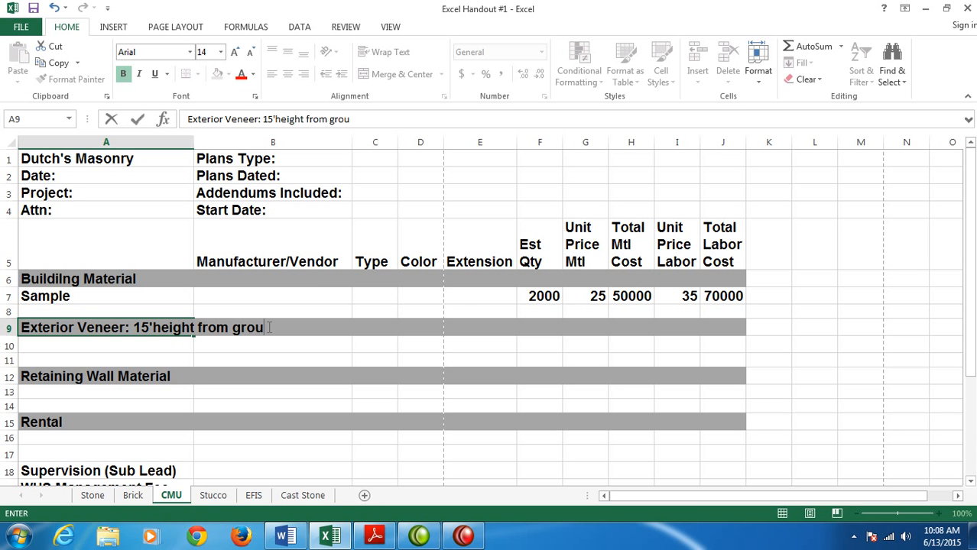
pyautogui.write('nd.')
pyautogui.click(154, 327)
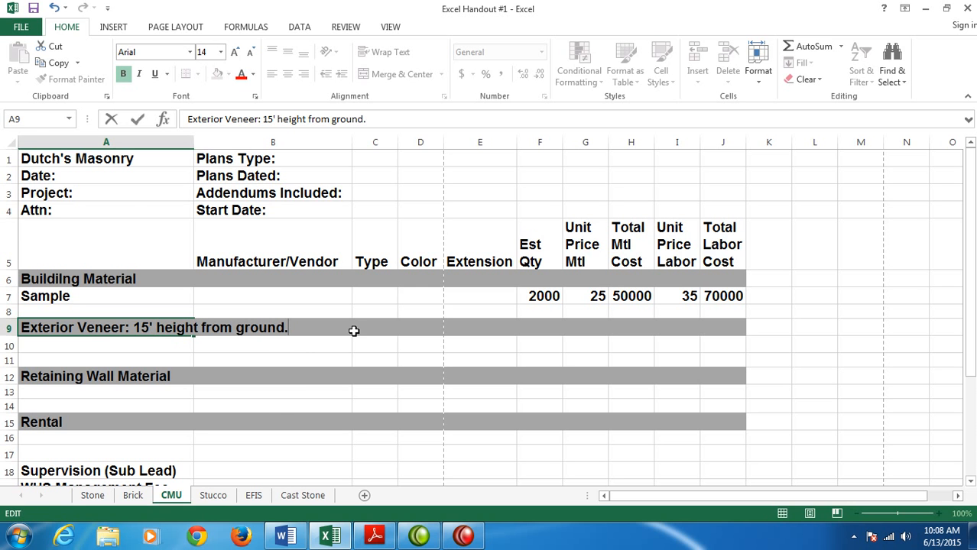
# - Replace the Trash Enclosure Material heading in cell A9 of the Stucco sheet with "Upper Eyebrows/EPS"
pyautogui.click(224, 500)
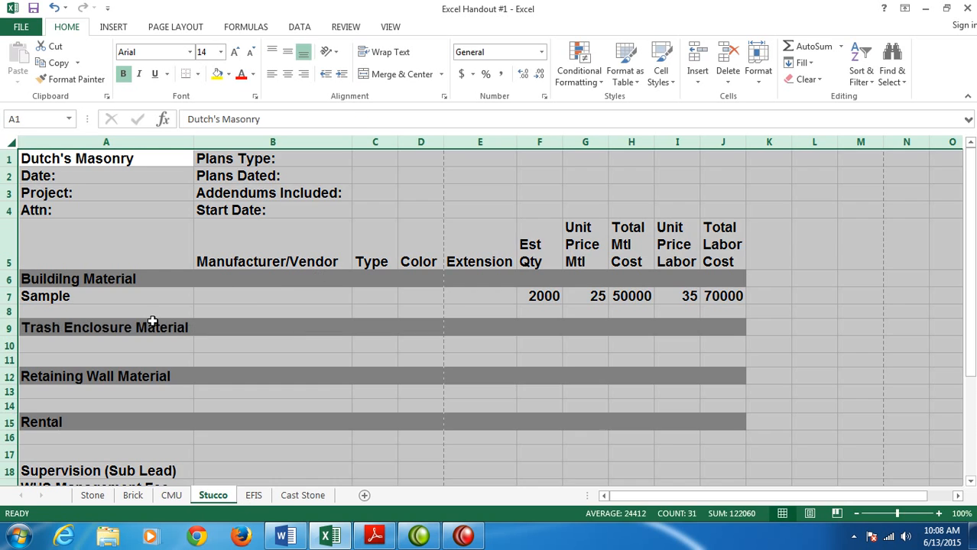
pyautogui.click(88, 327)
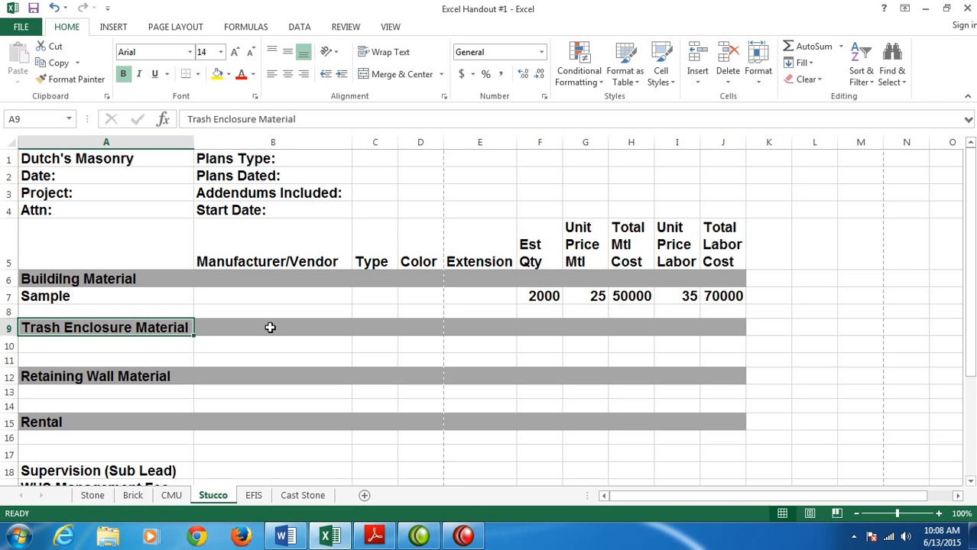
pyautogui.write('Upper ')
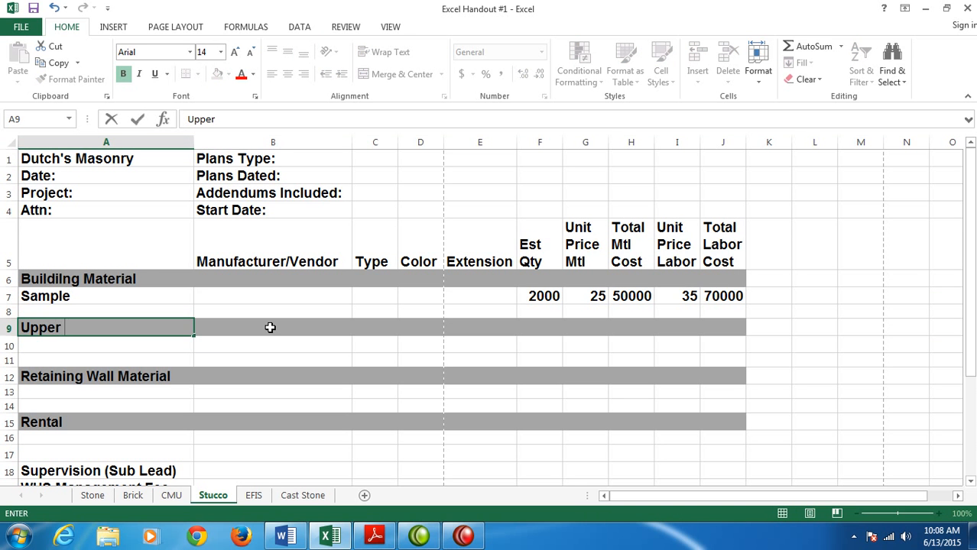
pyautogui.write('Eyebro')
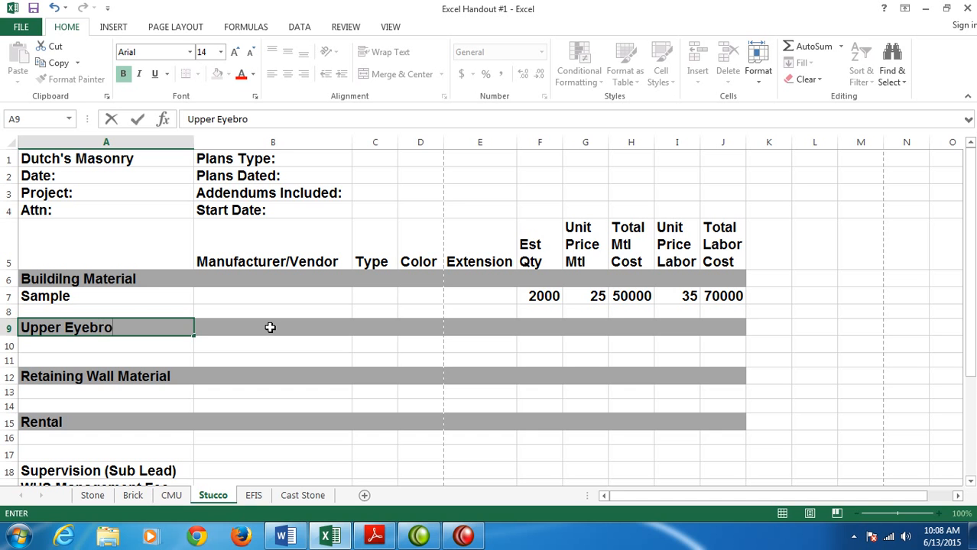
pyautogui.write('ws/EPS')
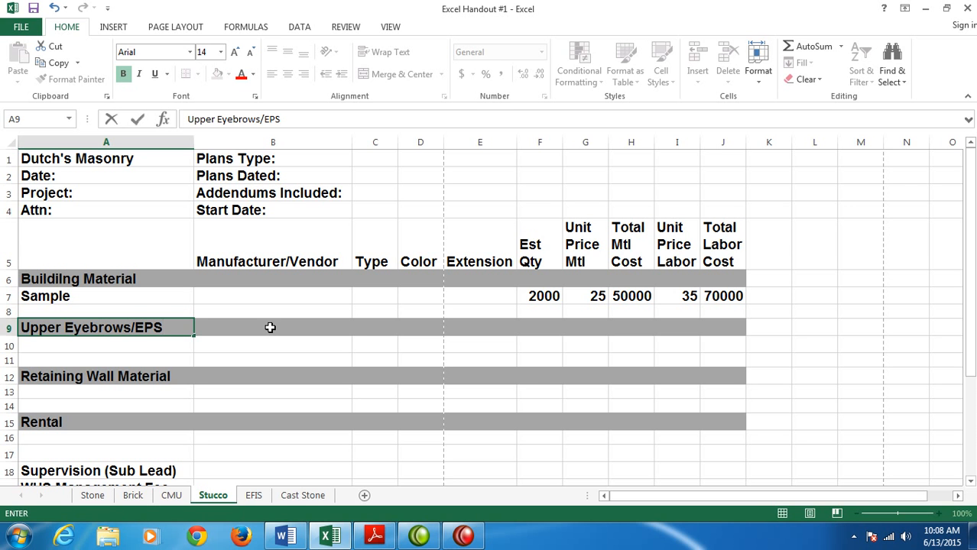
# - Replace the Retaining Wall Material heading in cell A12 of the Stucco sheet with "DAFS at Garage CIP/CMU-3" EPS w/mesh base & finish"
pyautogui.click(91, 379)
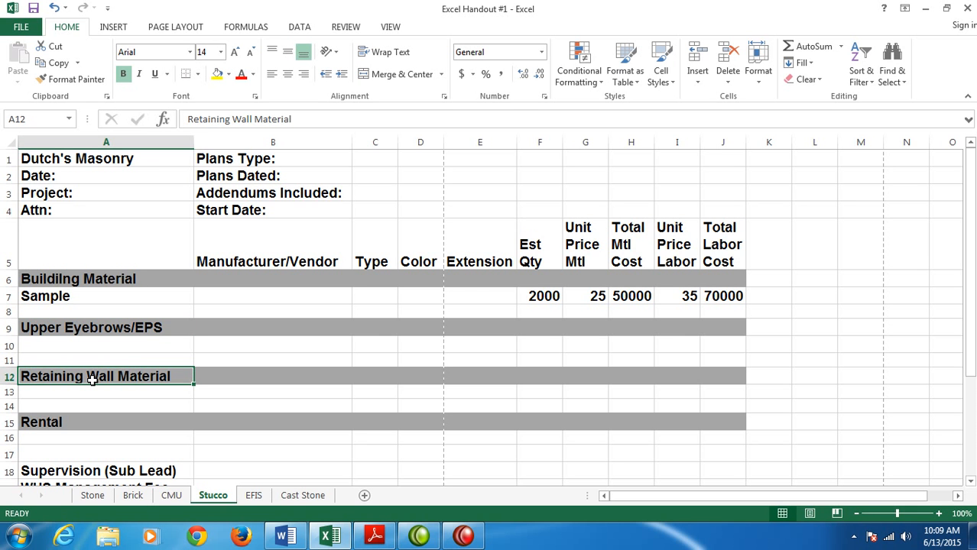
pyautogui.write('DAF')
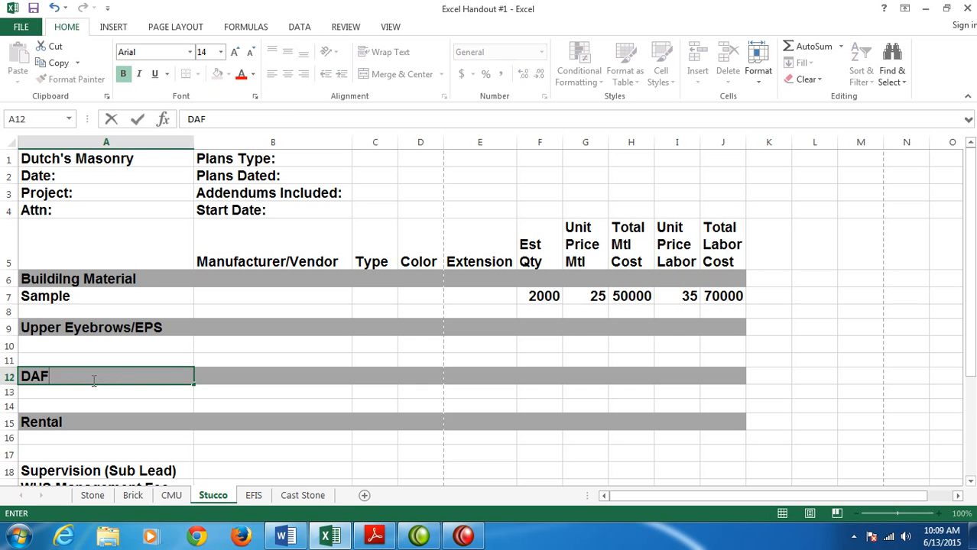
pyautogui.write('S at Garage ')
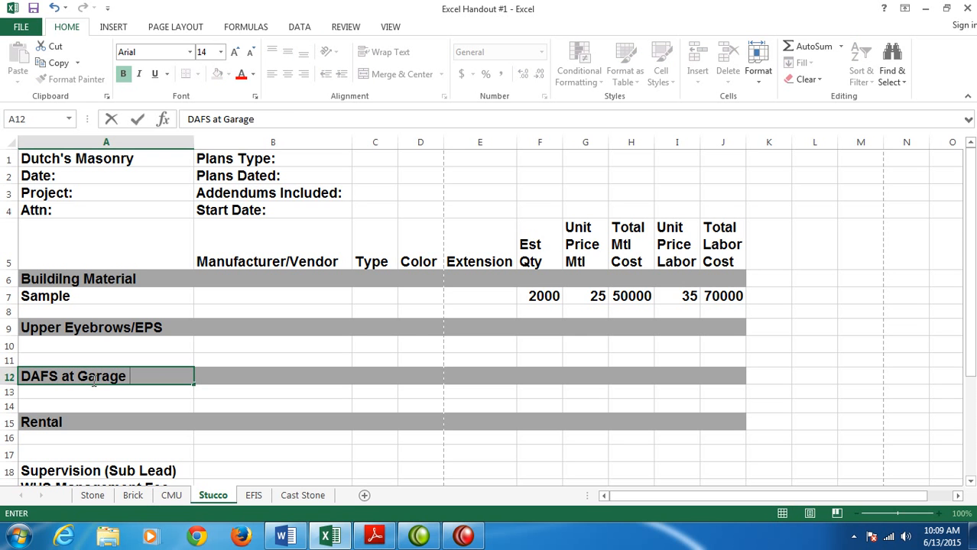
pyautogui.write('CIP/CMU')
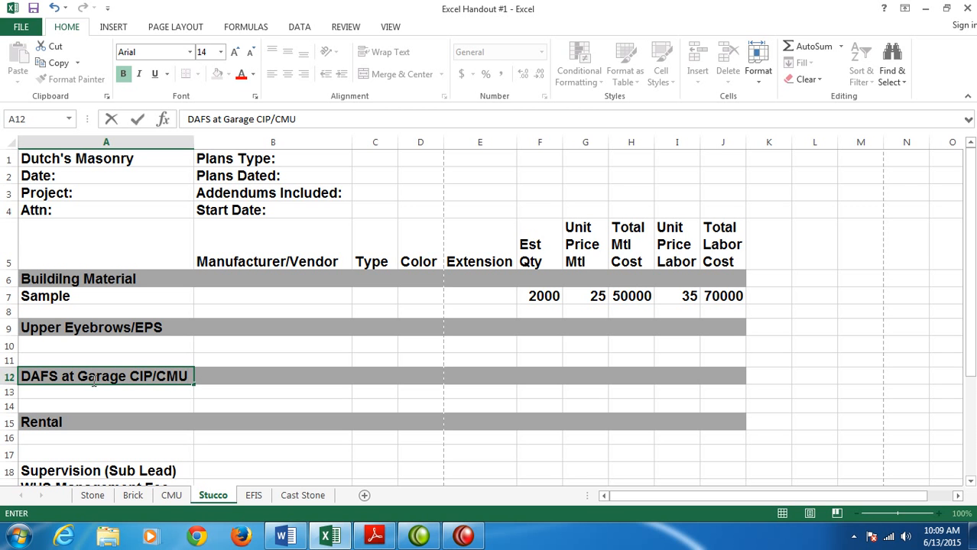
pyautogui.write('-3" EPS w/mesh base & finish')
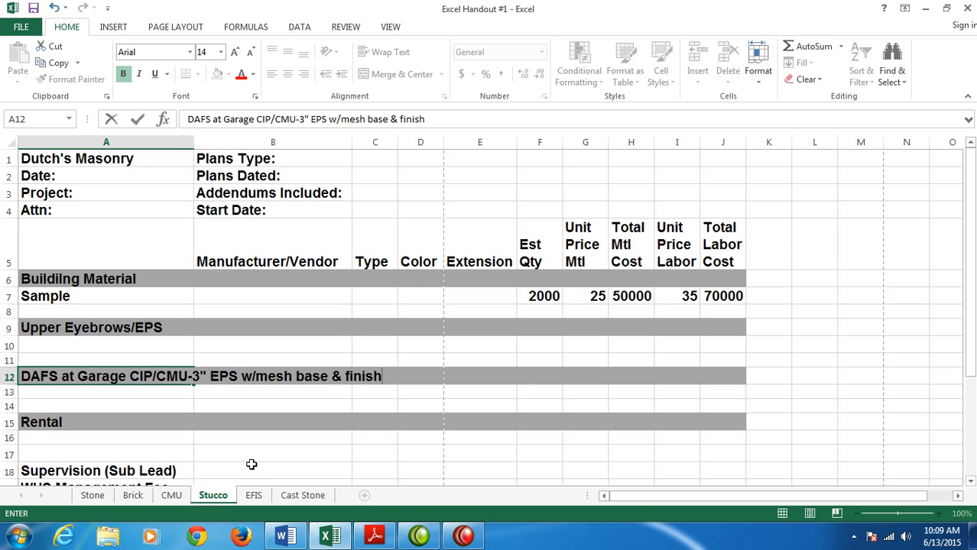
# - On the Cast Stone sheet, change the heading in A6 to "Exterior Veneer" and the heading in A9 to "Courtyards"
pyautogui.click(296, 497)
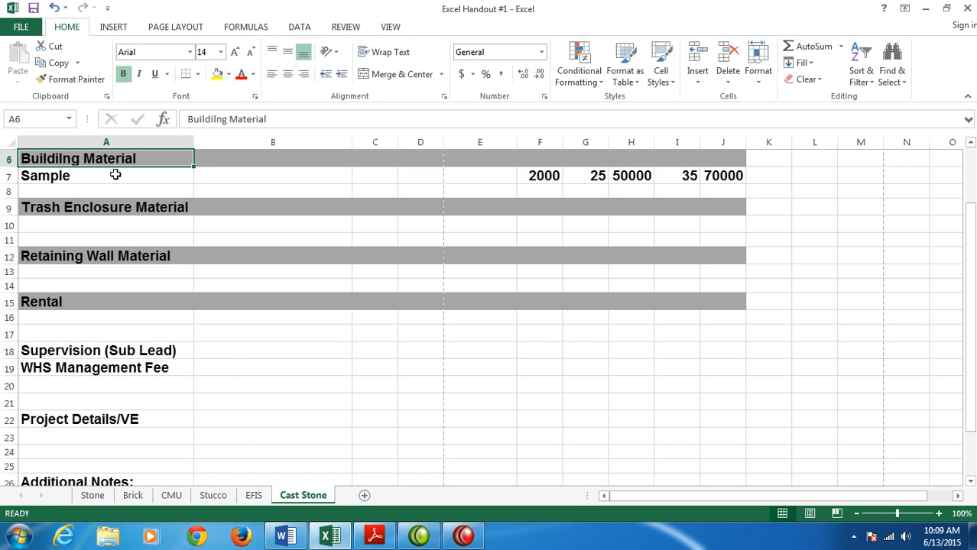
pyautogui.write('Exterior Veneer')
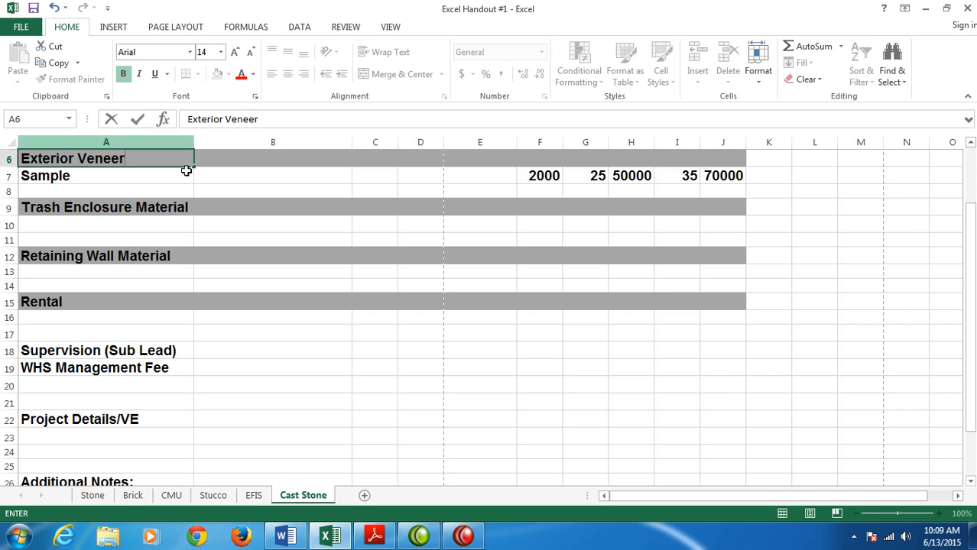
pyautogui.click(127, 206)
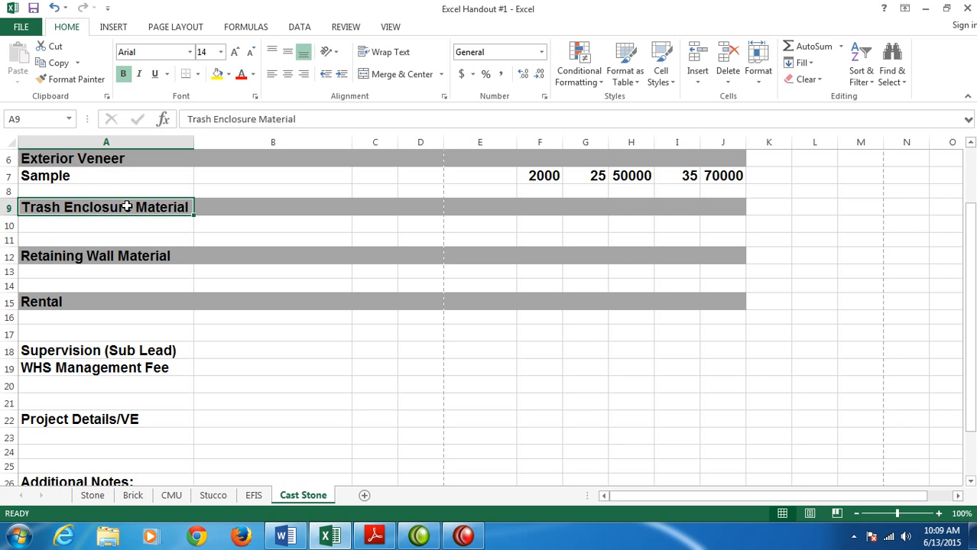
pyautogui.write('Courtyards')
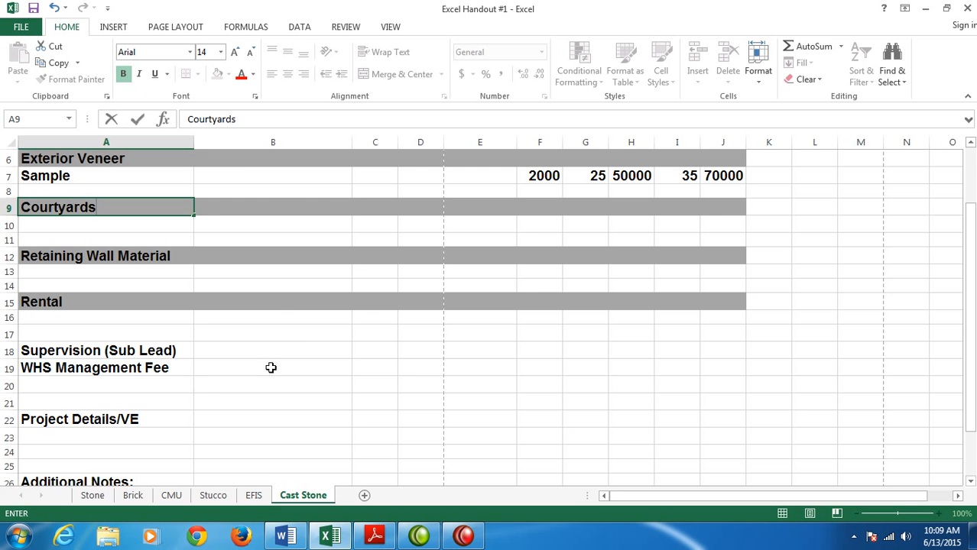
# - Clear both contents and formatting from the Retaining Wall Material heading row, A12:J12, on the CMU sheet
pyautogui.click(165, 497)
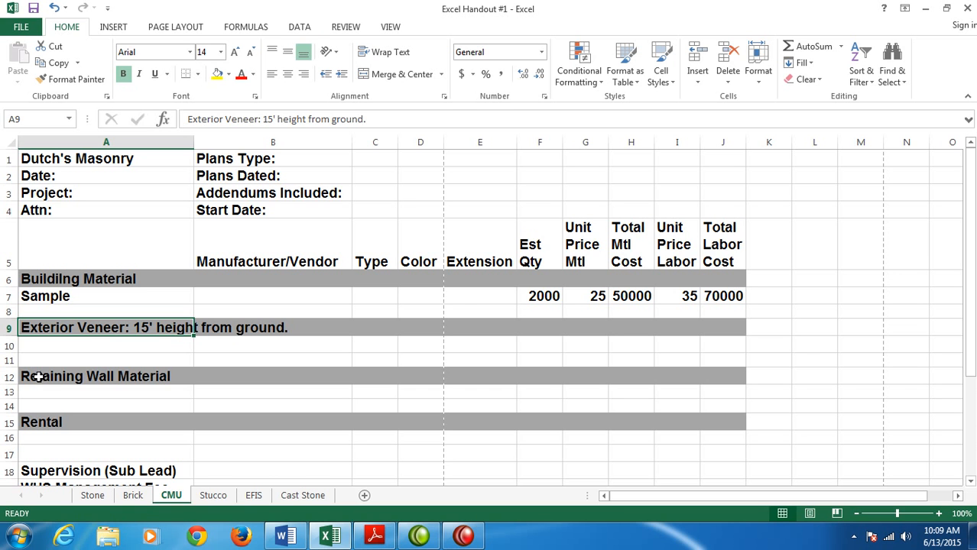
pyautogui.click(48, 422)
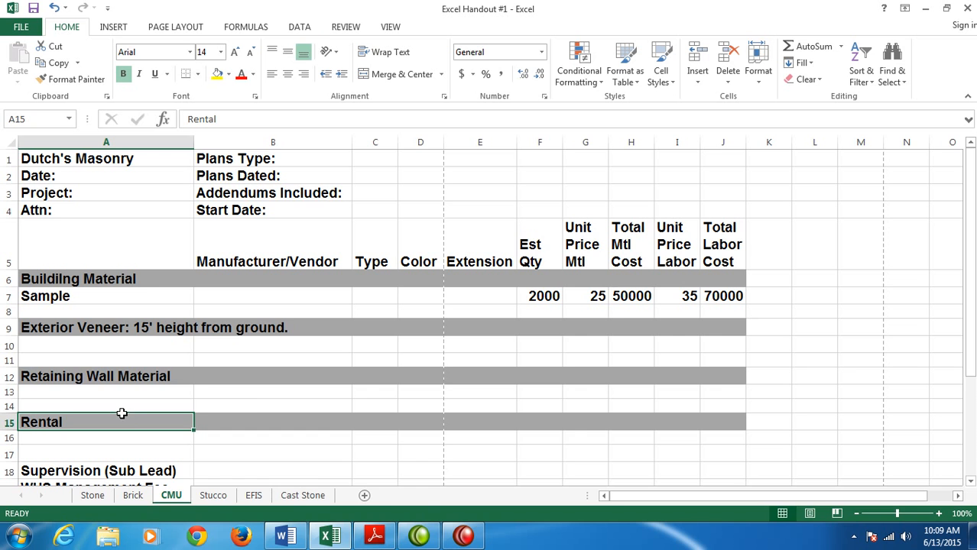
pyautogui.moveTo(121, 414); pyautogui.dragTo(253, 406)
pyautogui.click(69, 377)
pyautogui.moveTo(69, 377); pyautogui.dragTo(711, 376)
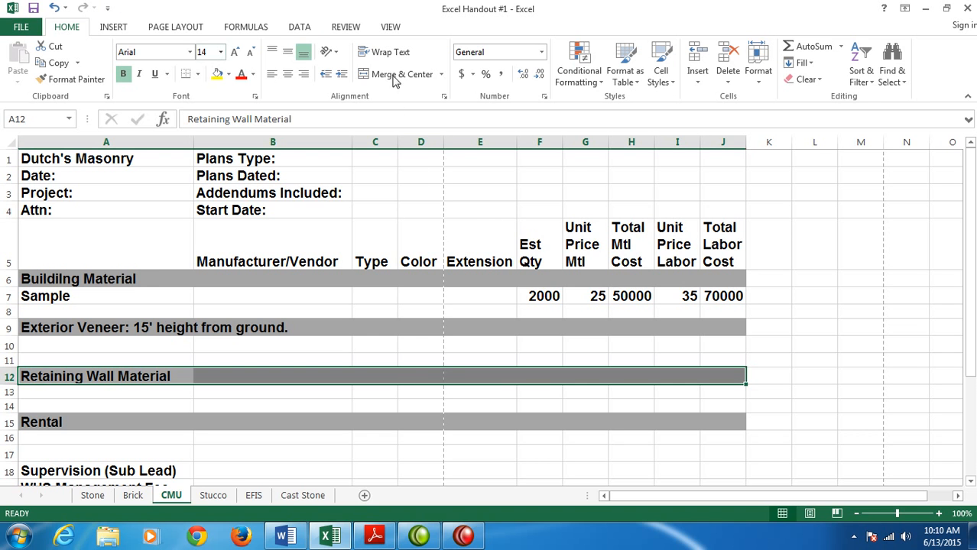
pyautogui.click(824, 81)
pyautogui.click(814, 97)
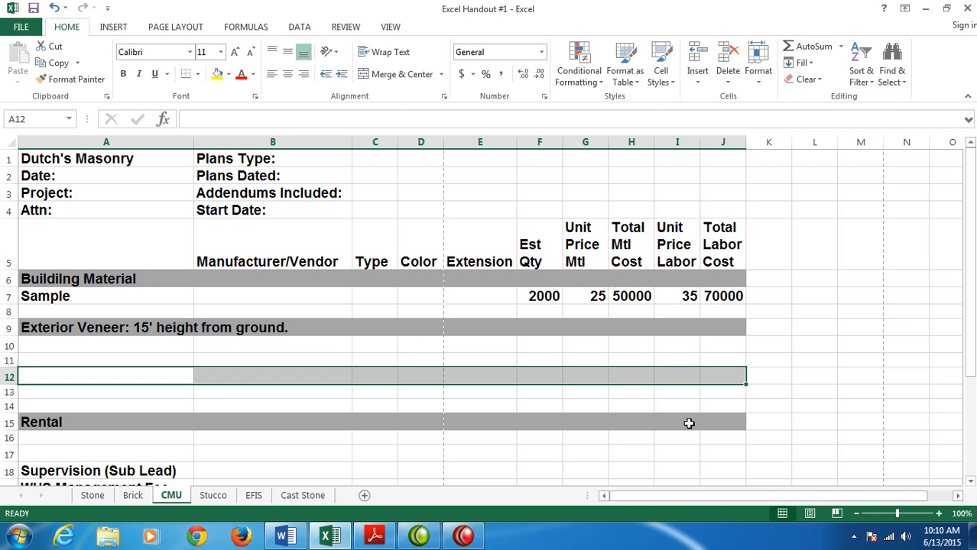
pyautogui.click(669, 183)
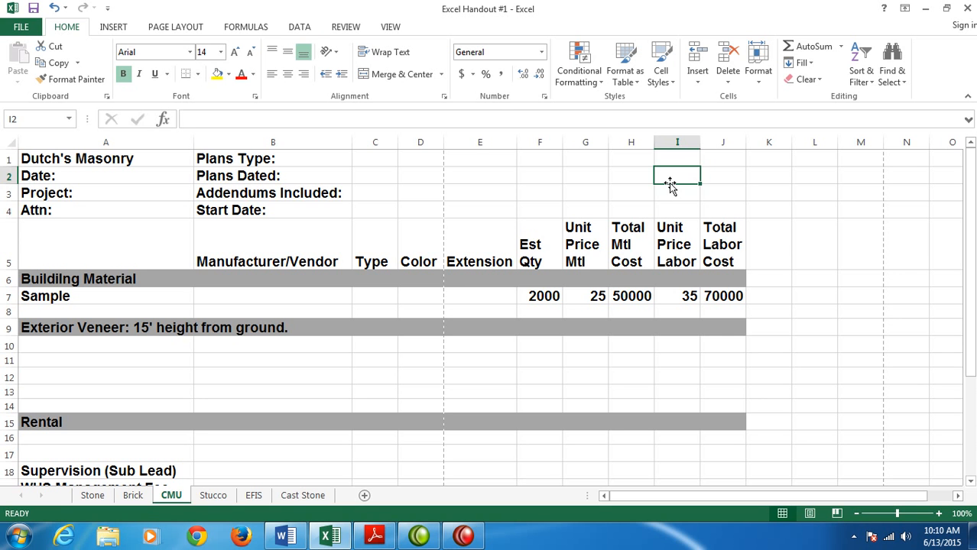
# - Group all the worksheets from Cast Stone and insert four blank rows above the Supervision (Sub Lead) row
pyautogui.rightClick(306, 498)
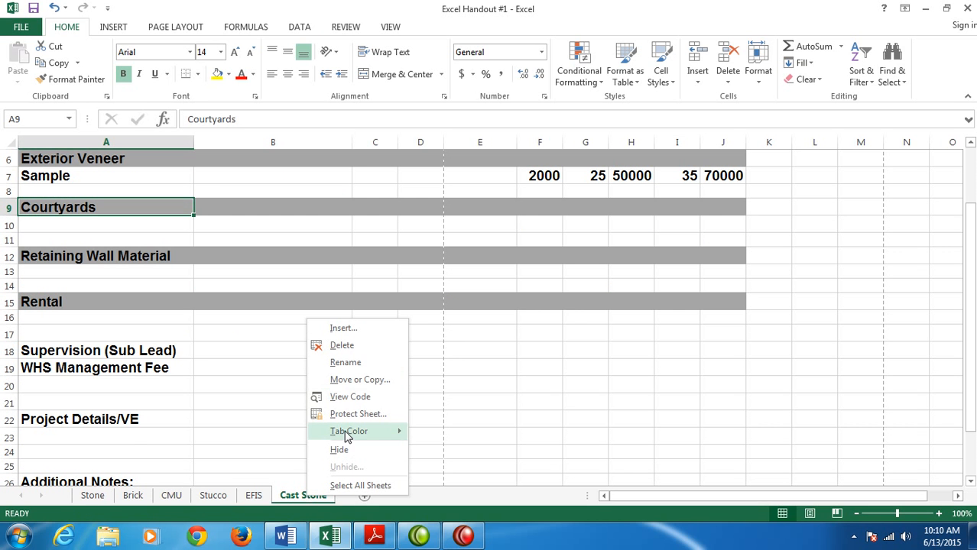
pyautogui.click(348, 486)
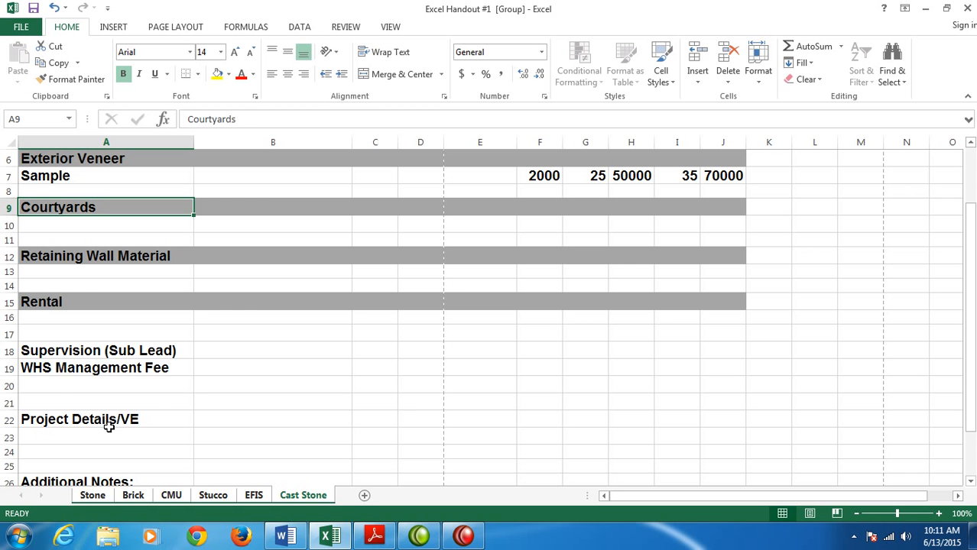
pyautogui.moveTo(4, 350); pyautogui.dragTo(6, 399)
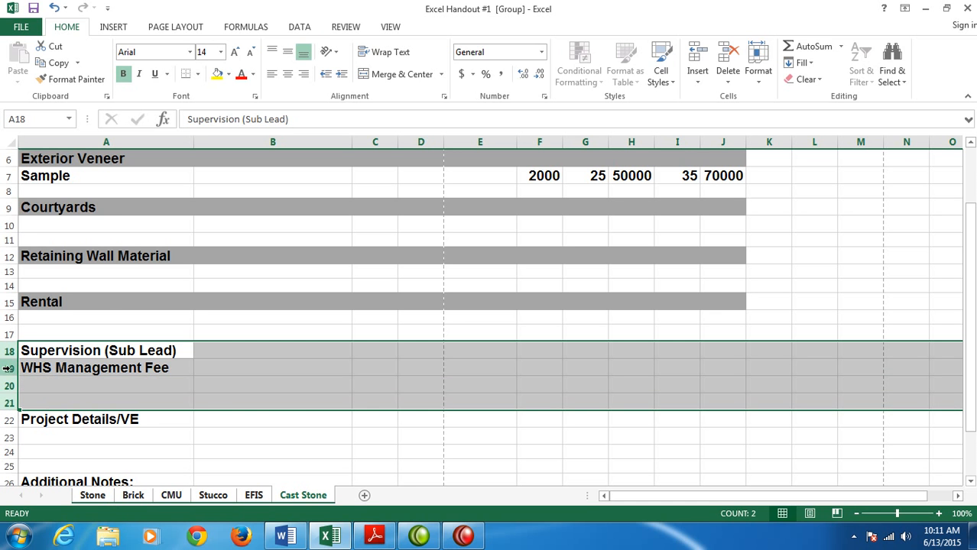
pyautogui.rightClick(11, 370)
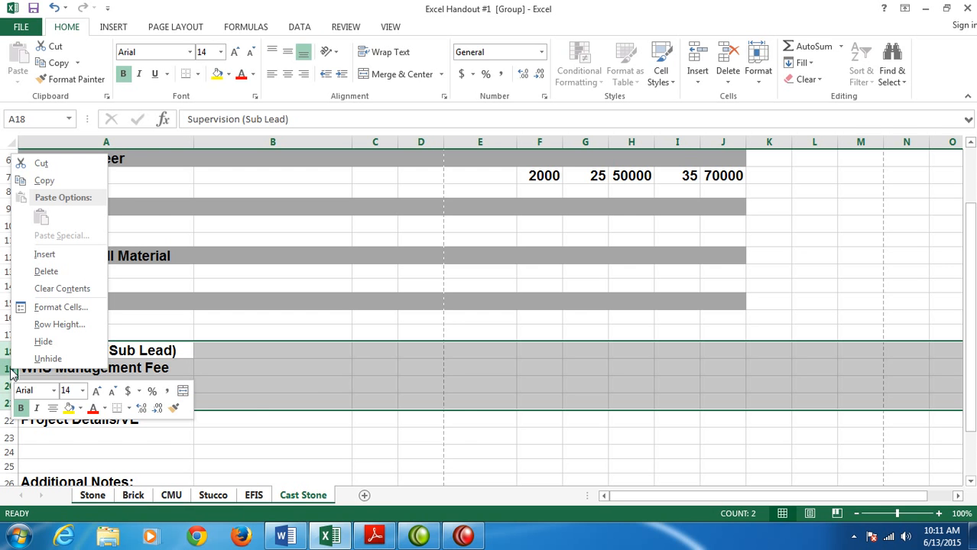
pyautogui.click(47, 254)
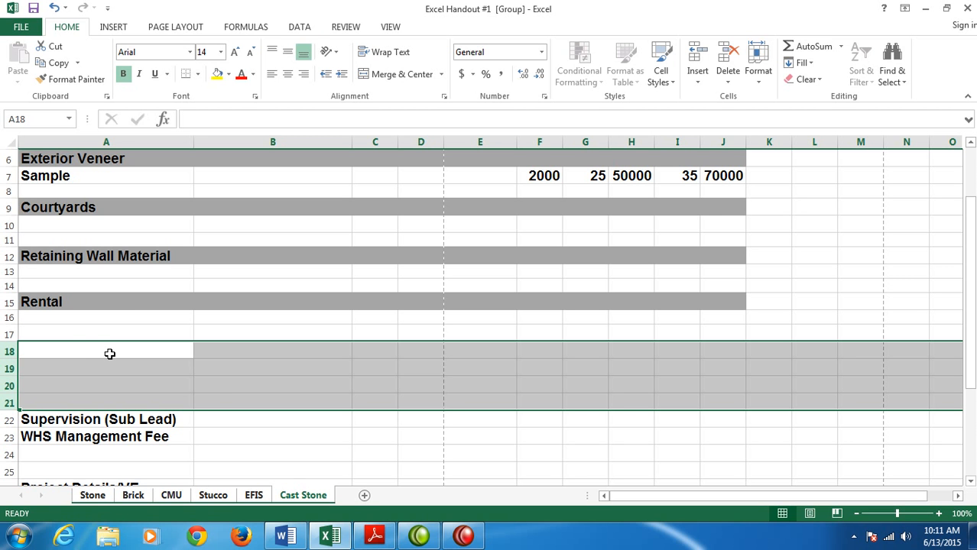
pyautogui.click(197, 383)
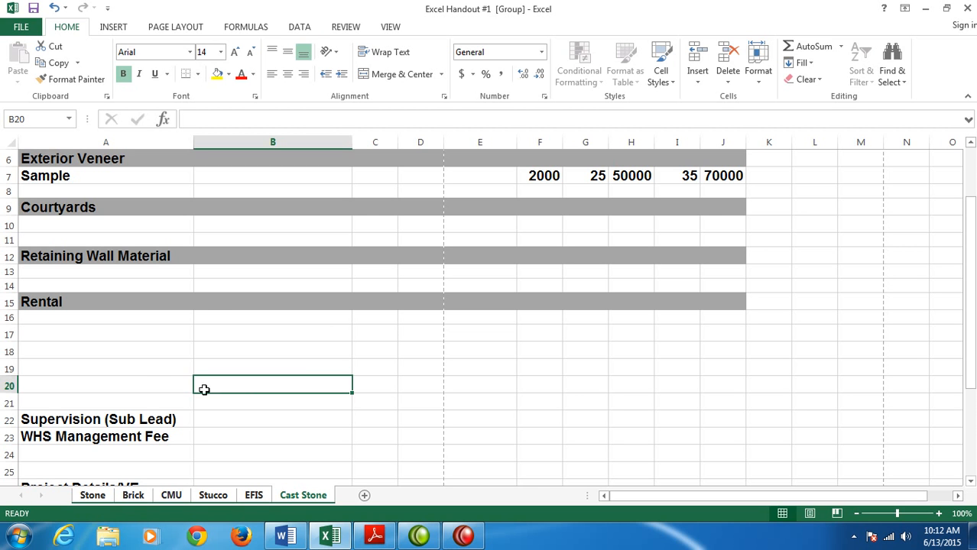
# - Enter the labels "Rental", "Labor" and "Material" in cells I18 to I20 across the grouped sheets
pyautogui.click(683, 356)
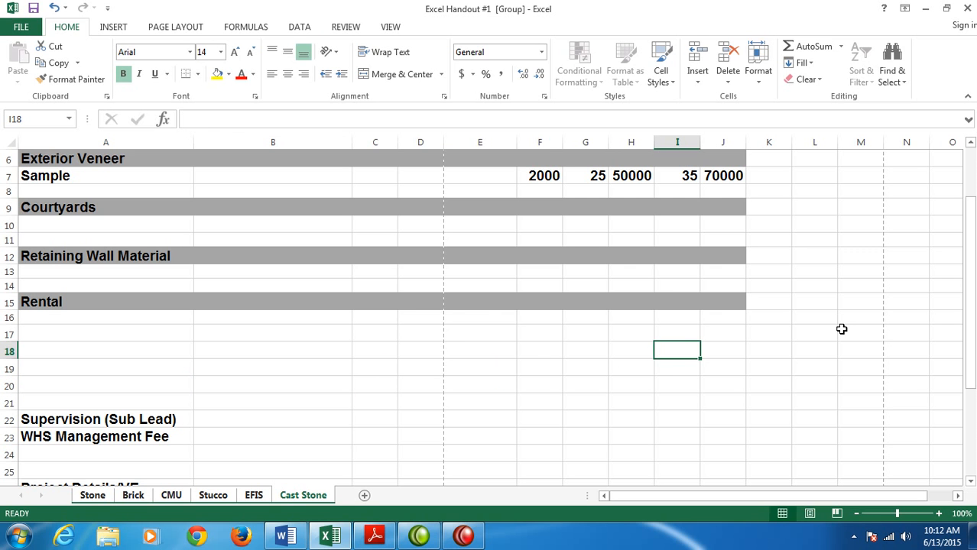
pyautogui.write('Rental')
pyautogui.press('Return')
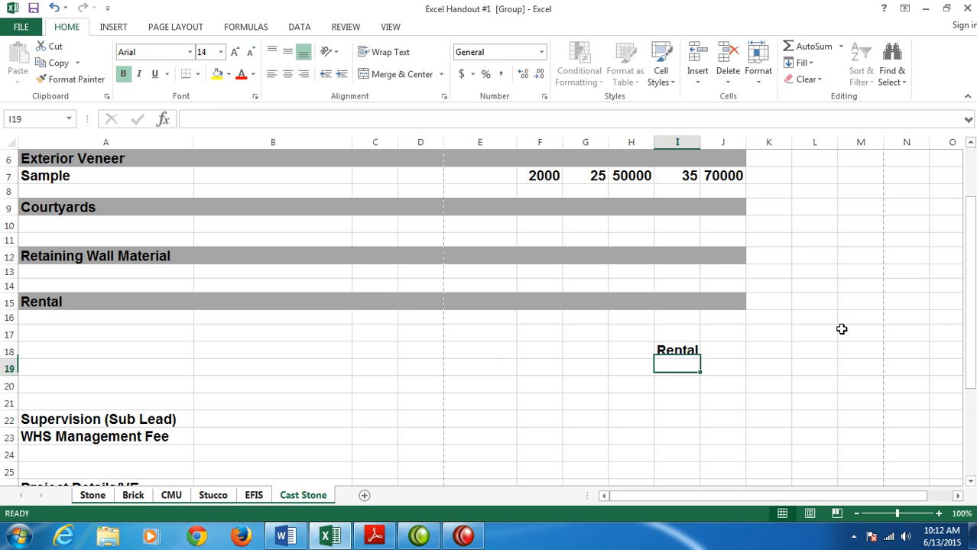
pyautogui.write('Labor')
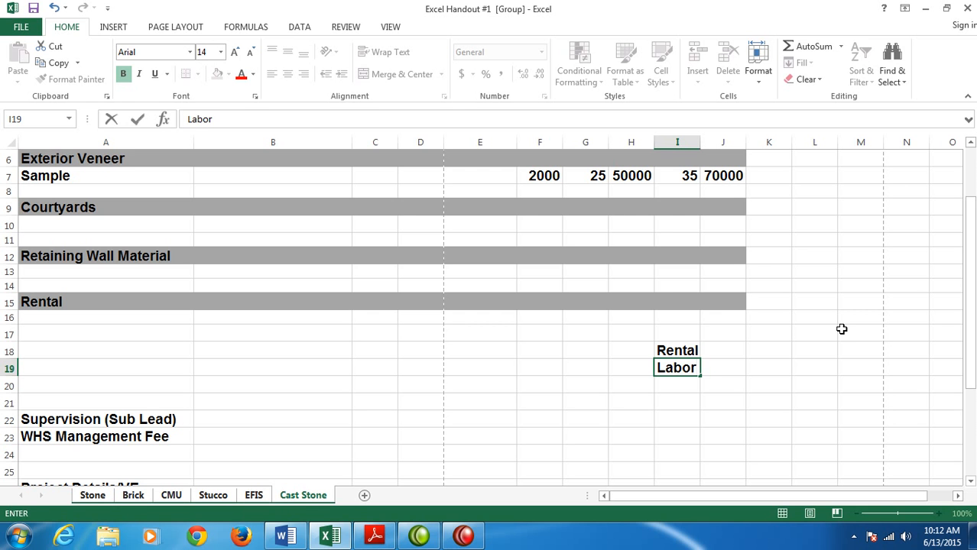
pyautogui.press('Return')
pyautogui.write('Material')
pyautogui.press('Return')
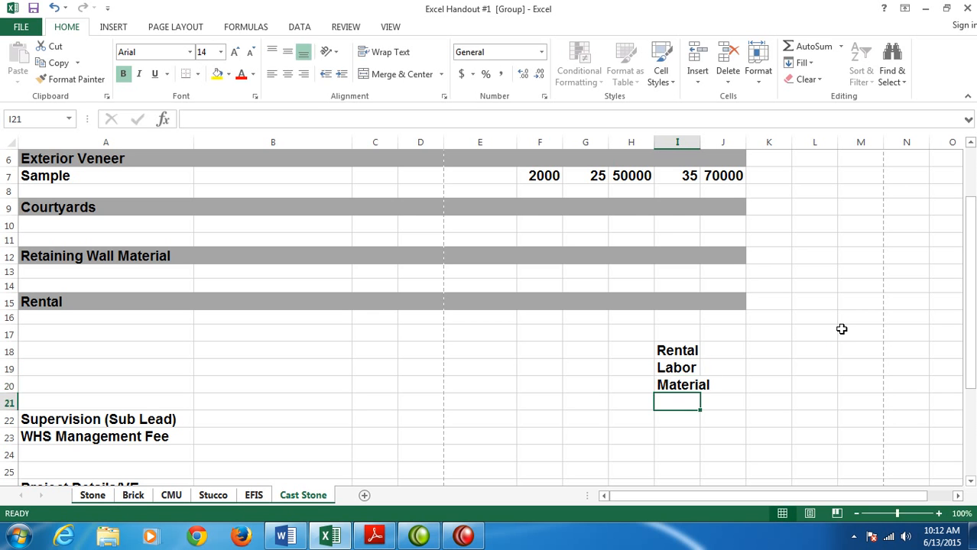
# - Enter the labels "M&L&R Total" in I21 and "Management" in I24 across the grouped sheets
pyautogui.write('M&')
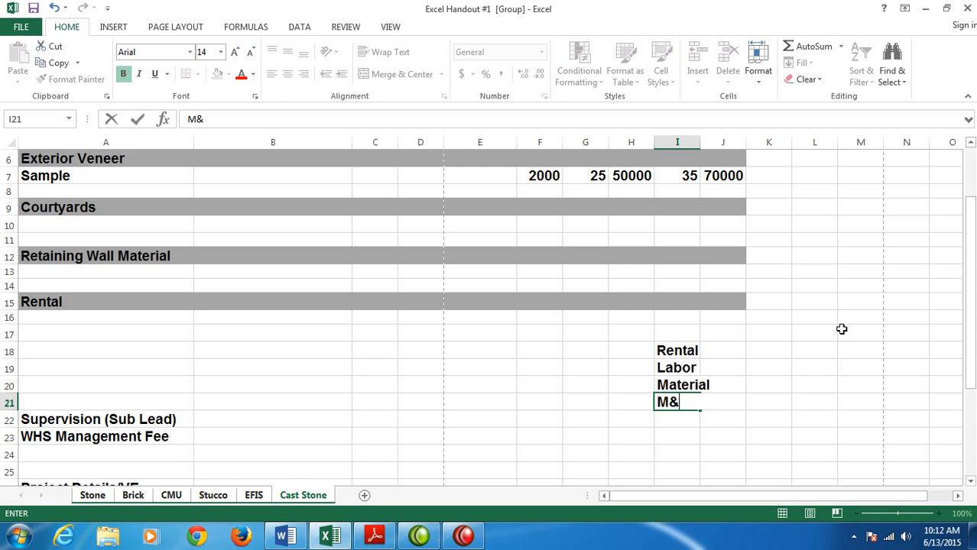
pyautogui.write('L&R Total')
pyautogui.press('Return')
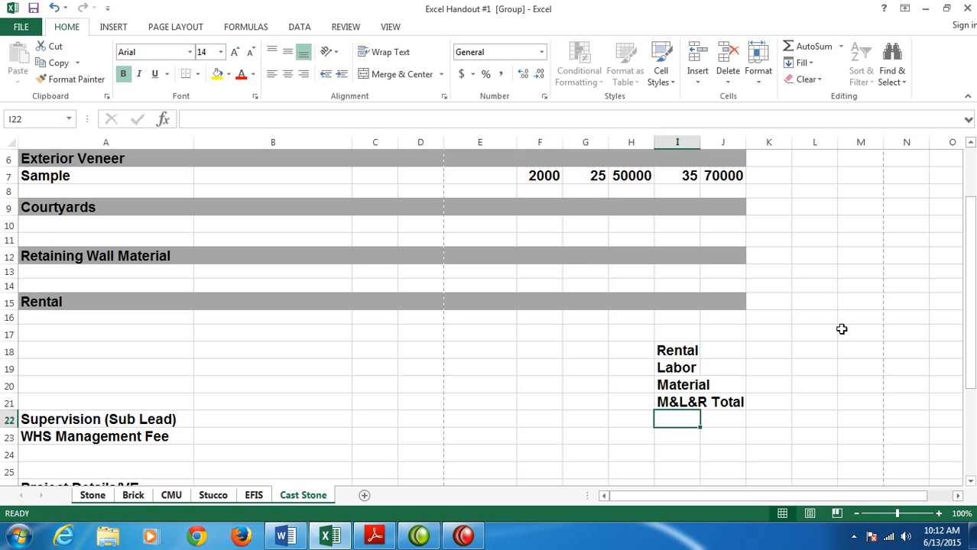
pyautogui.press('Down')
pyautogui.press('Down')
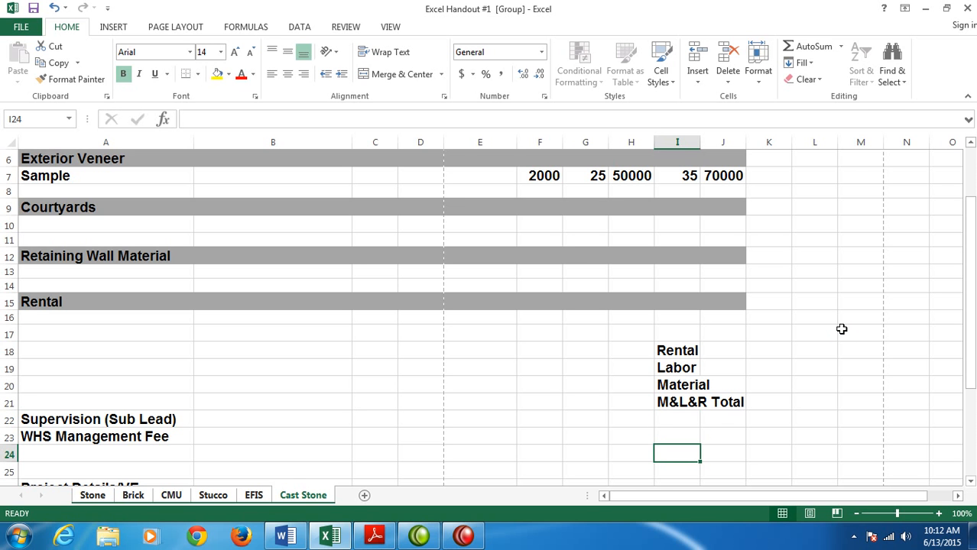
pyautogui.write('Management')
pyautogui.press('Return')
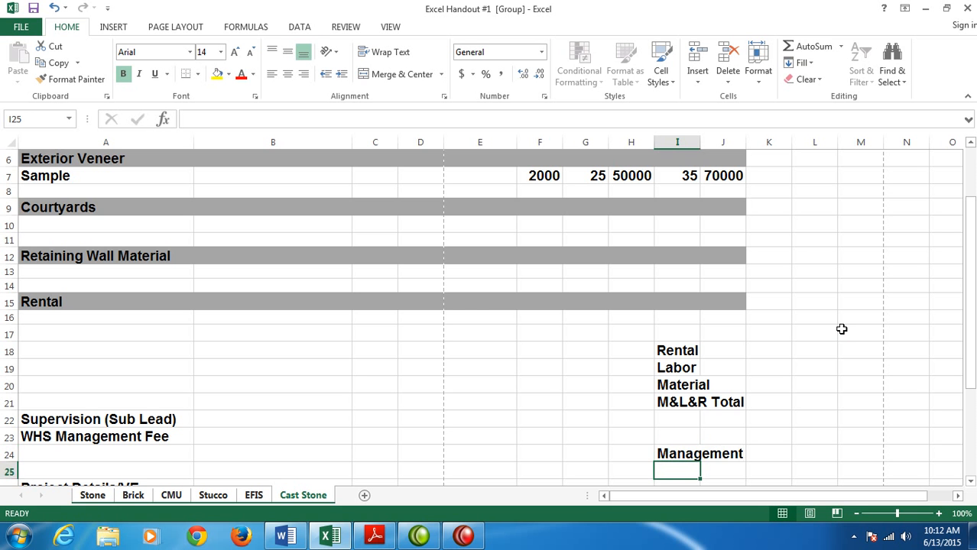
# - Enter the labels "Sub Total" in H30 and "Tax" in H31, starting on the Additional Notes row
pyautogui.press('Down')
pyautogui.press('Down')
pyautogui.press('Down')
pyautogui.press('Down')
pyautogui.press('Down')
pyautogui.press('Left')
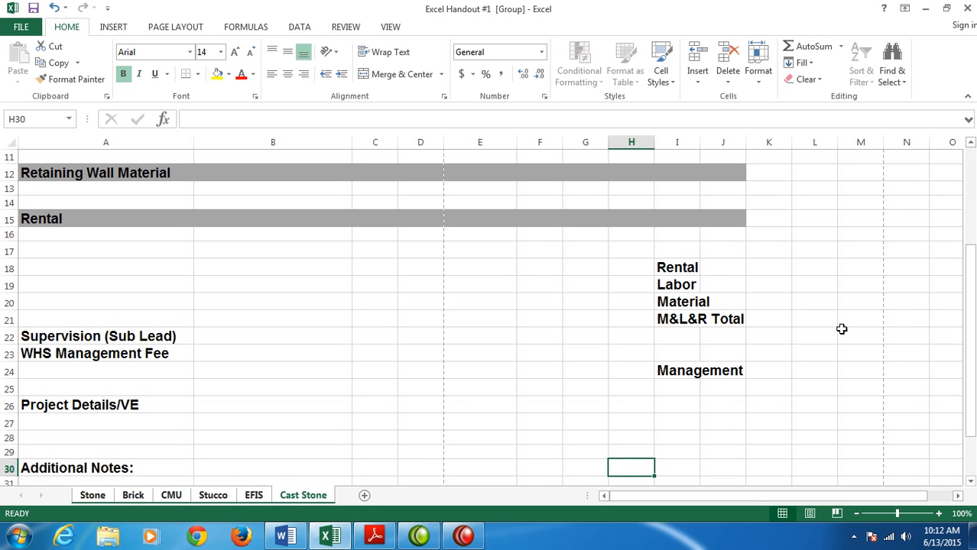
pyautogui.write('Sub Total')
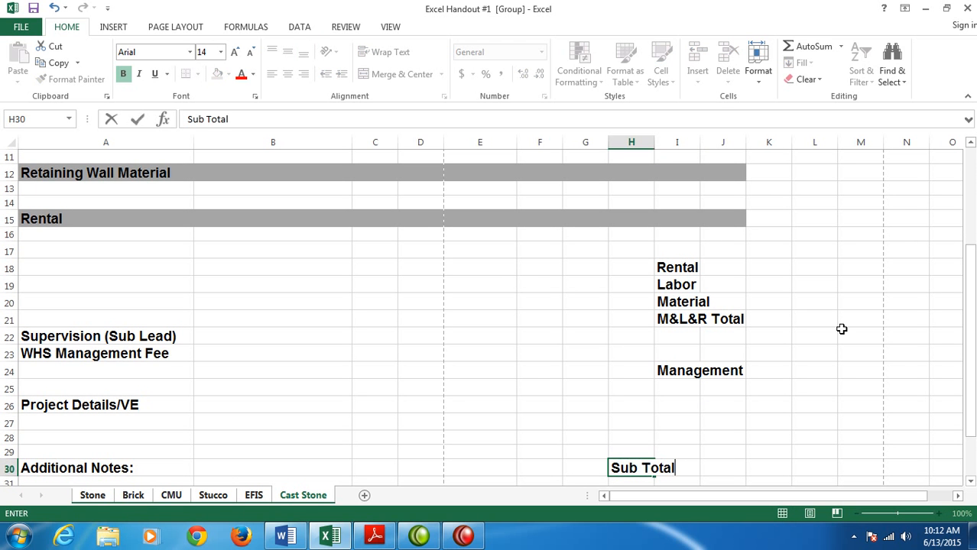
pyautogui.press('Return')
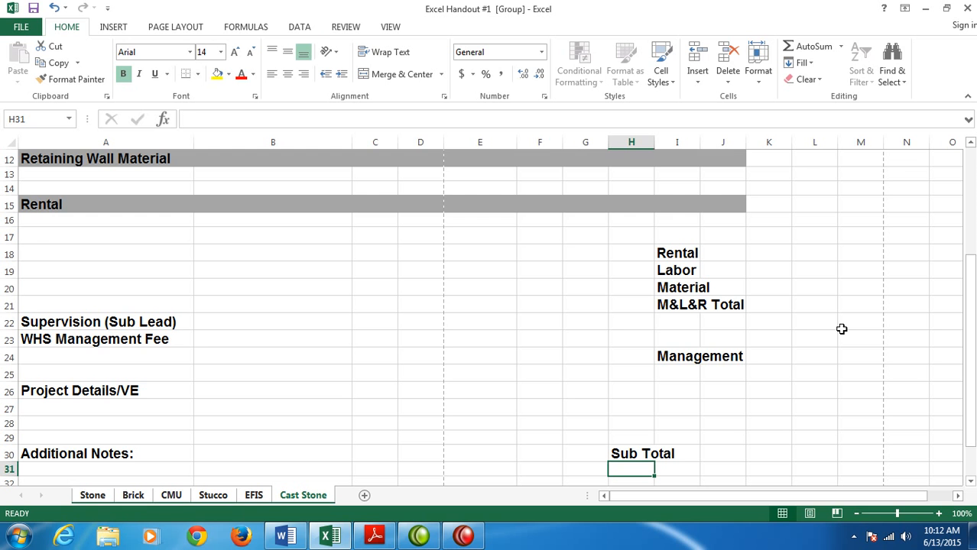
pyautogui.write('Tax')
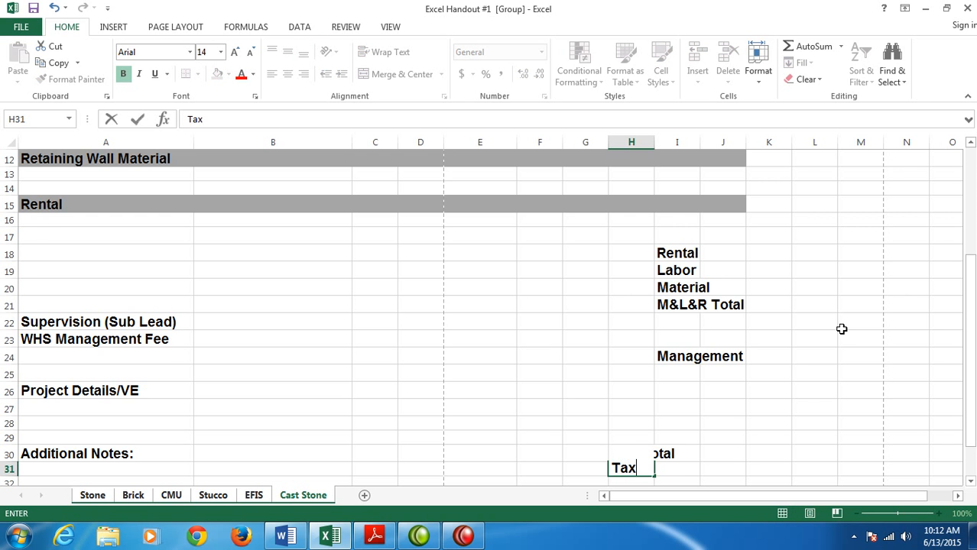
pyautogui.press('Return')
# - Below the Tax label, enter "Sub Total:" in H32 and "Overhead" in H33
pyautogui.write('Sub Tota')
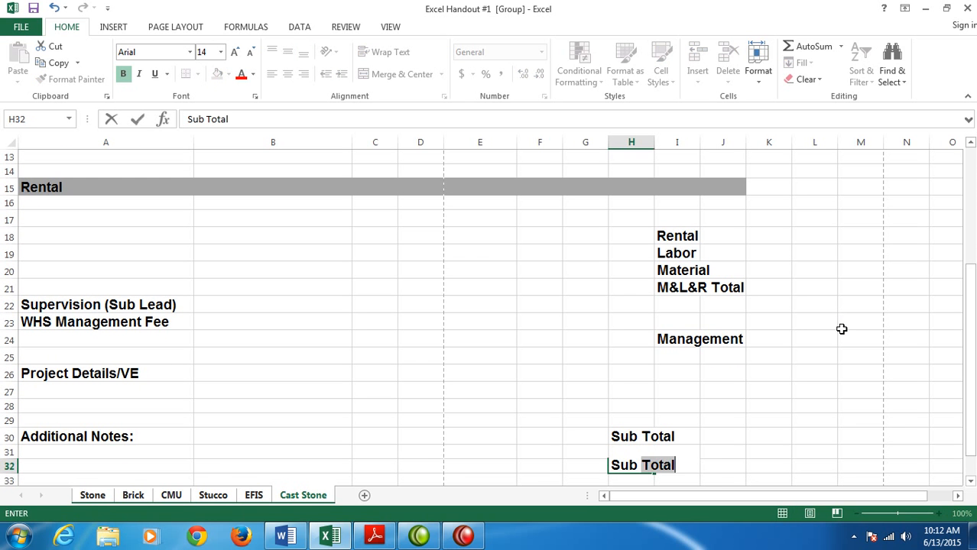
pyautogui.write('l:')
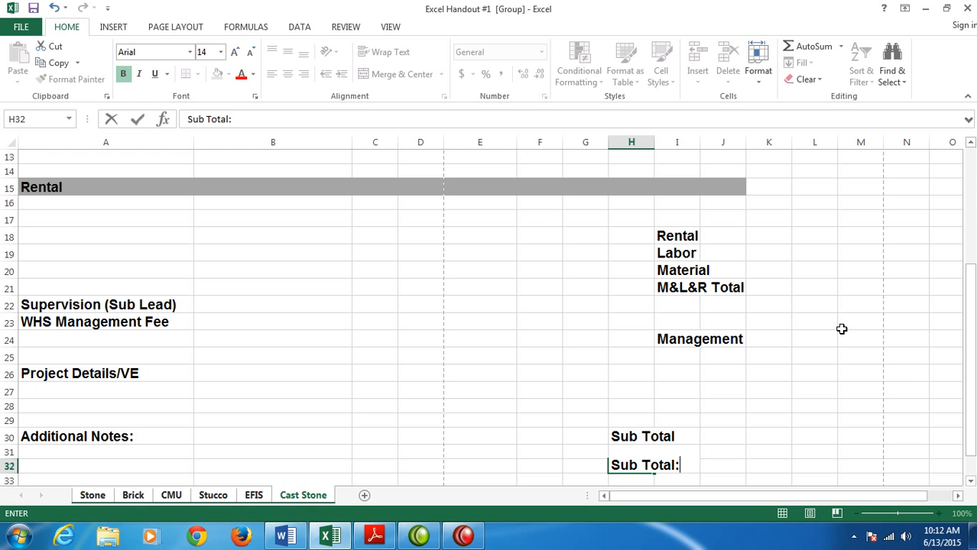
pyautogui.press('Return')
pyautogui.write('Overhead')
pyautogui.press('Return')
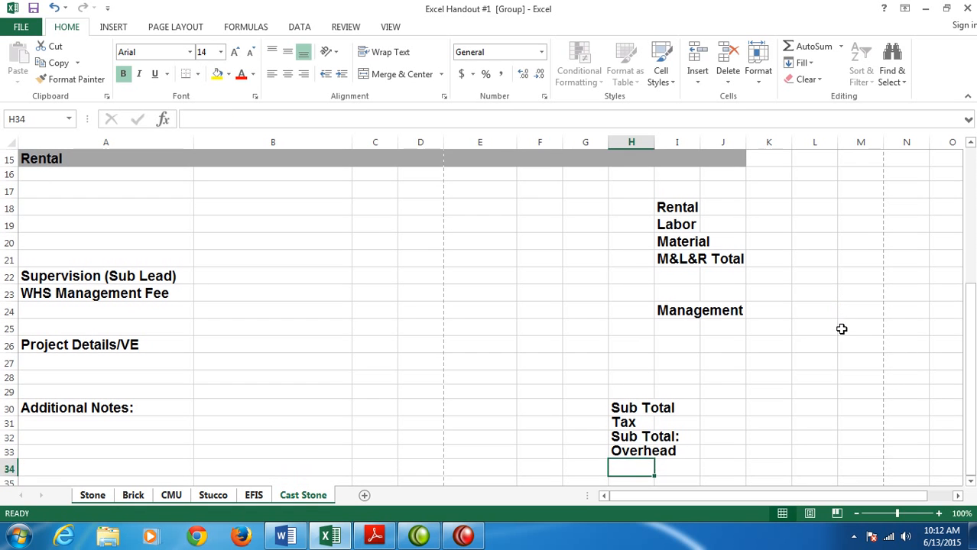
# - Add the labels "GM/Total:" in H34 and "Contingency" in H35
pyautogui.write('GM/')
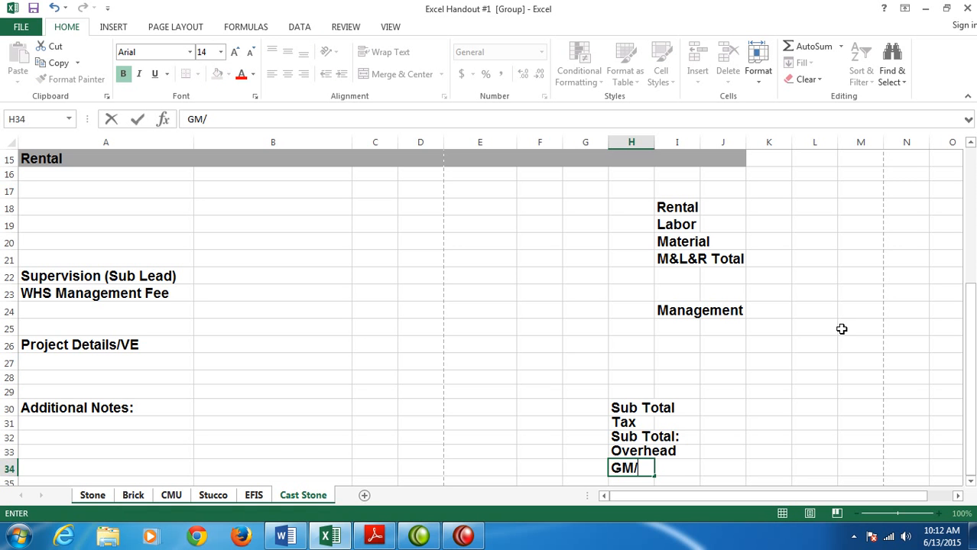
pyautogui.write('Total:')
pyautogui.press('Return')
pyautogui.write('Conti')
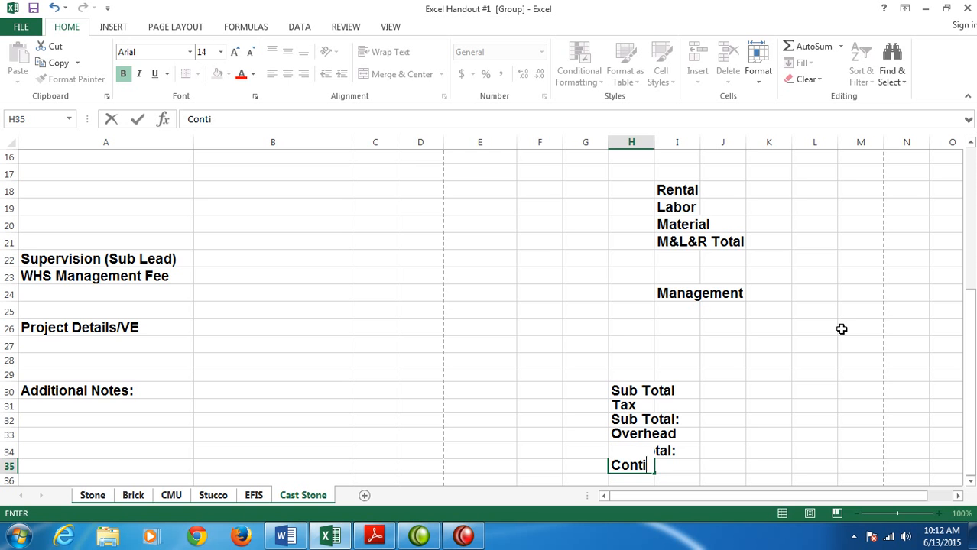
pyautogui.write('ngency')
pyautogui.press('Return')
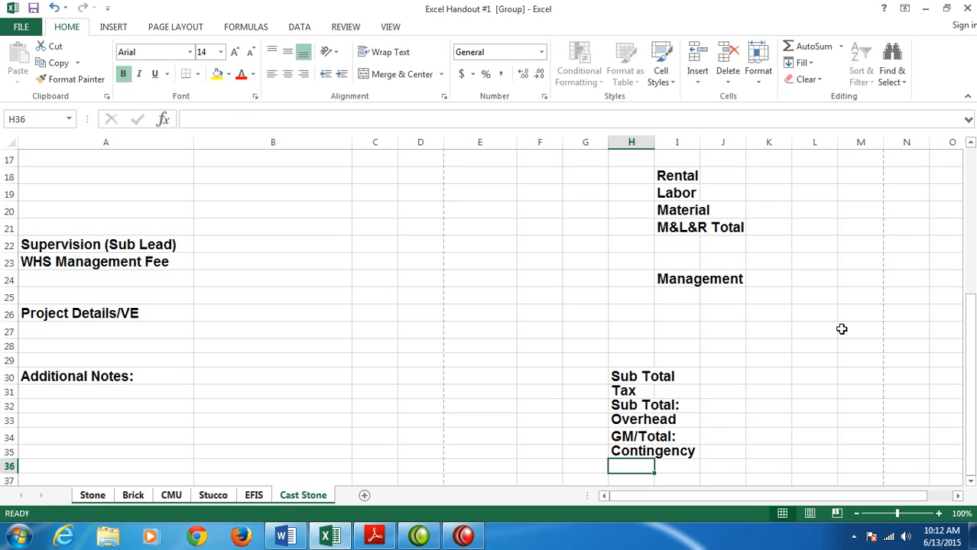
# - Complete the summary list with "Bid", "Per Sq Ft" and "Per Block" in cells H36 to H38
pyautogui.write('Bid')
pyautogui.press('Return')
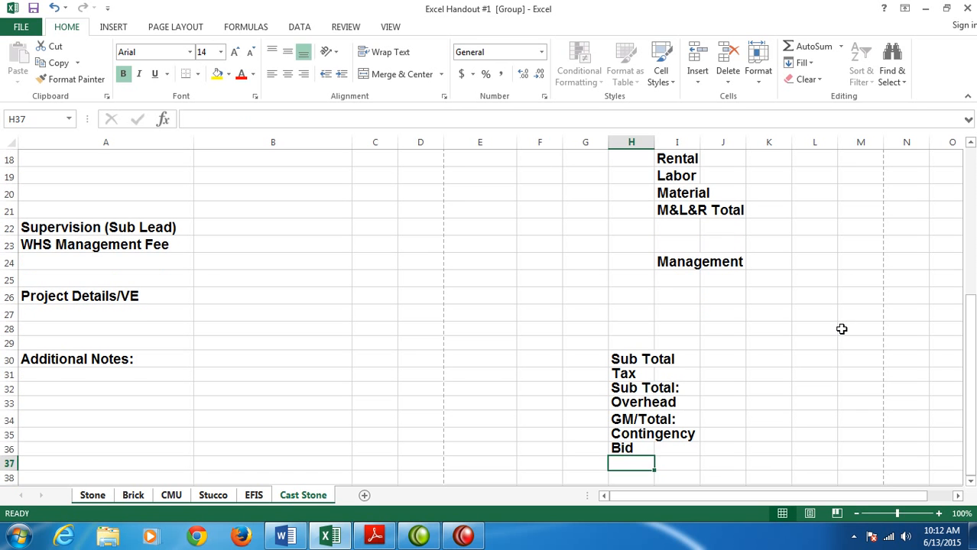
pyautogui.write('Per Sq')
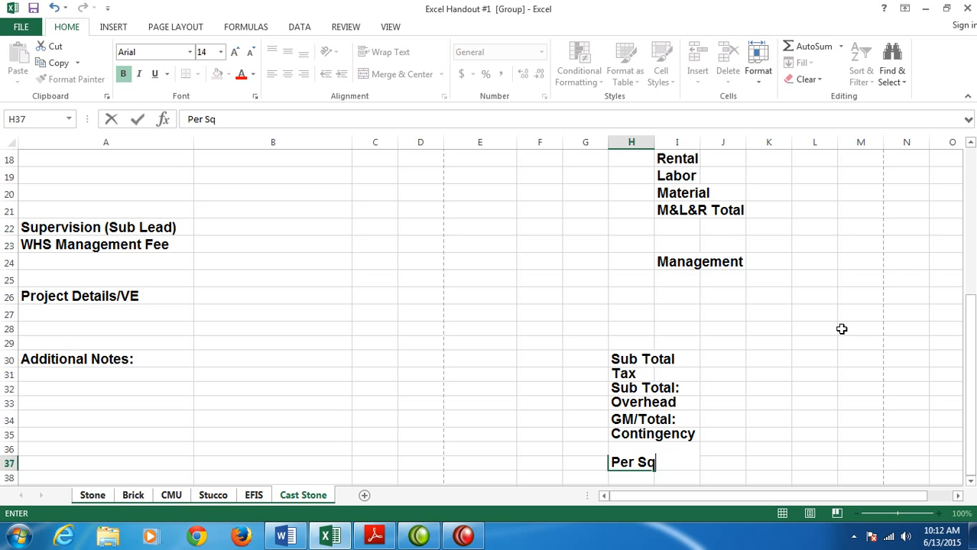
pyautogui.write(' Ft')
pyautogui.press('Return')
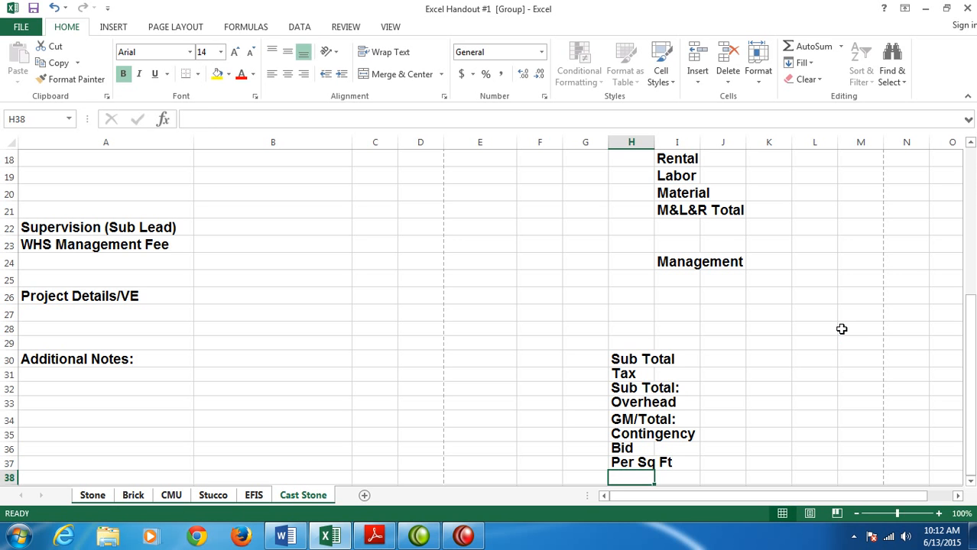
pyautogui.write('Per Block')
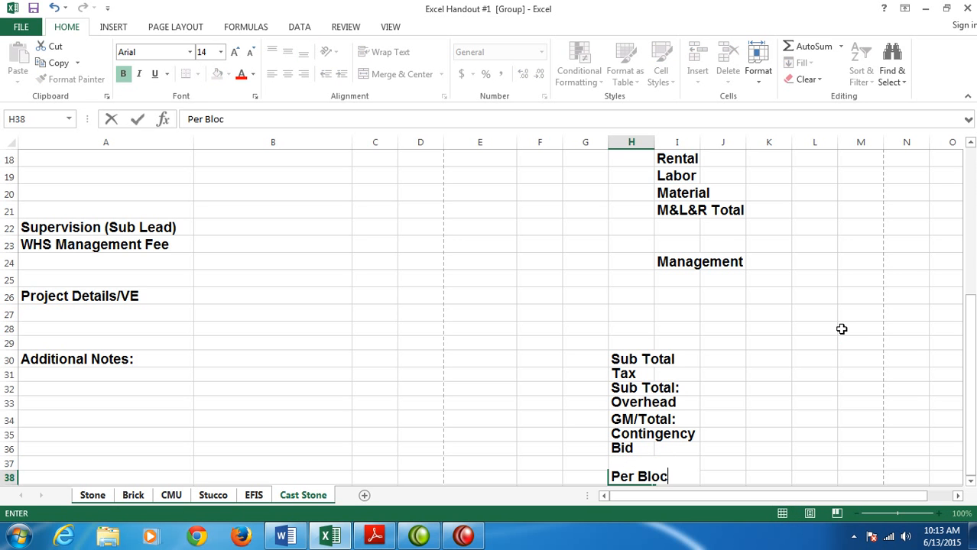
pyautogui.press('Return')
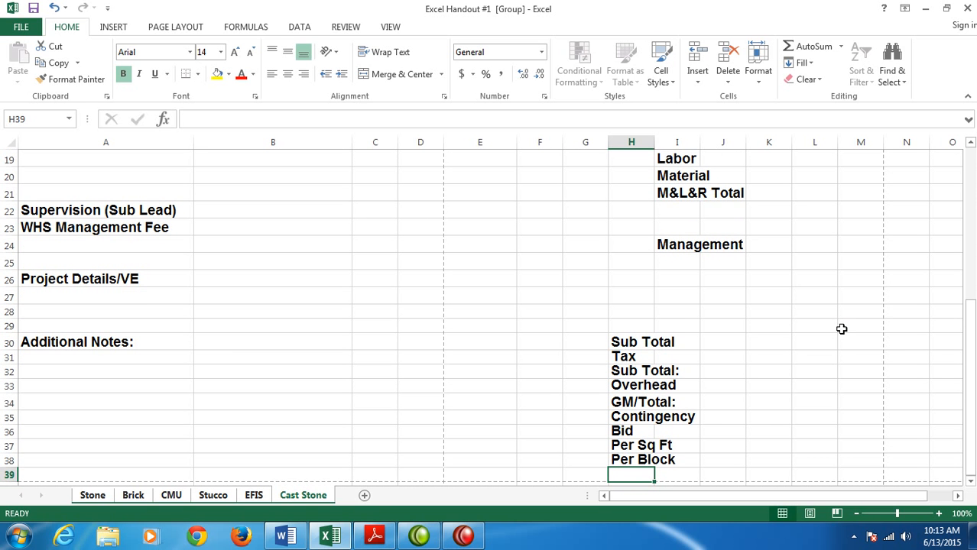
# - Autofit the widths of columns H and I to their summary labels
pyautogui.scroll(-1, 730, 403)
pyautogui.scroll(1, 732, 405)
pyautogui.scroll(2, 844, 328)
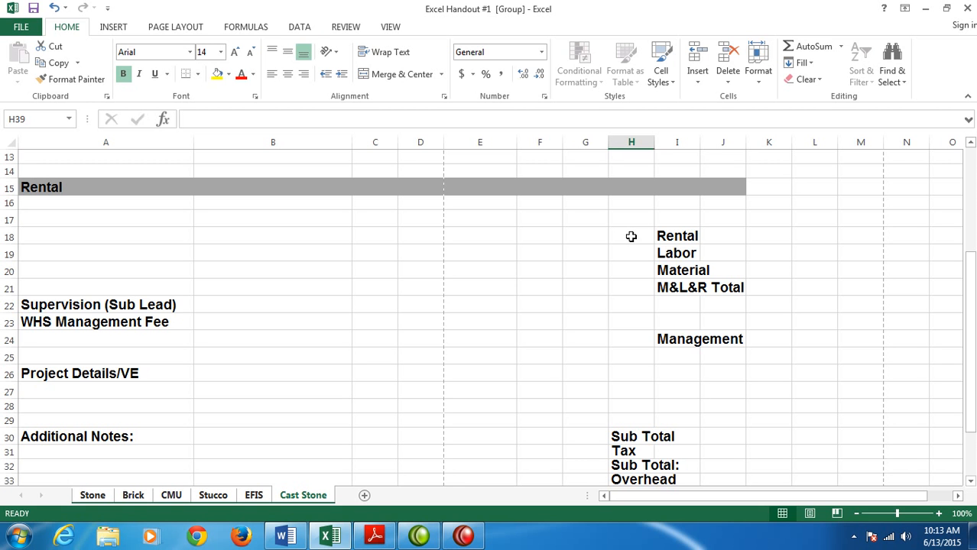
pyautogui.doubleClick(654, 139)
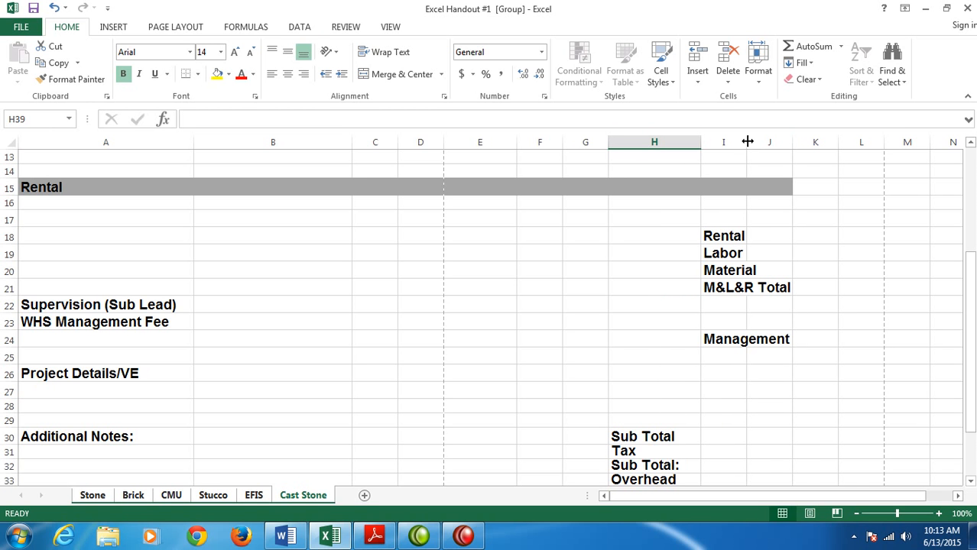
pyautogui.doubleClick(747, 141)
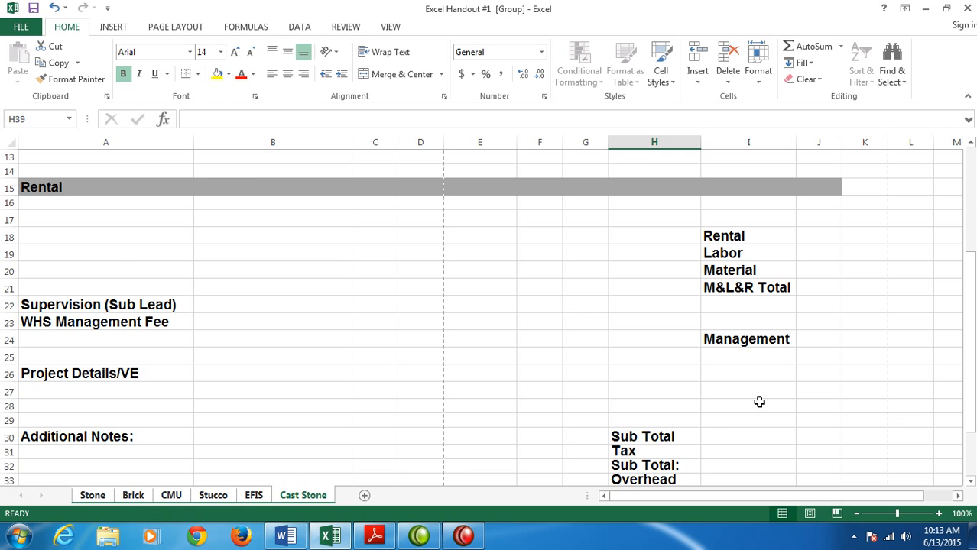
# - Remove bold from the labels in I18:I24 and from Sub Total and Tax in H30:H31
pyautogui.scroll(-2, 740, 399)
pyautogui.scroll(1, 715, 366)
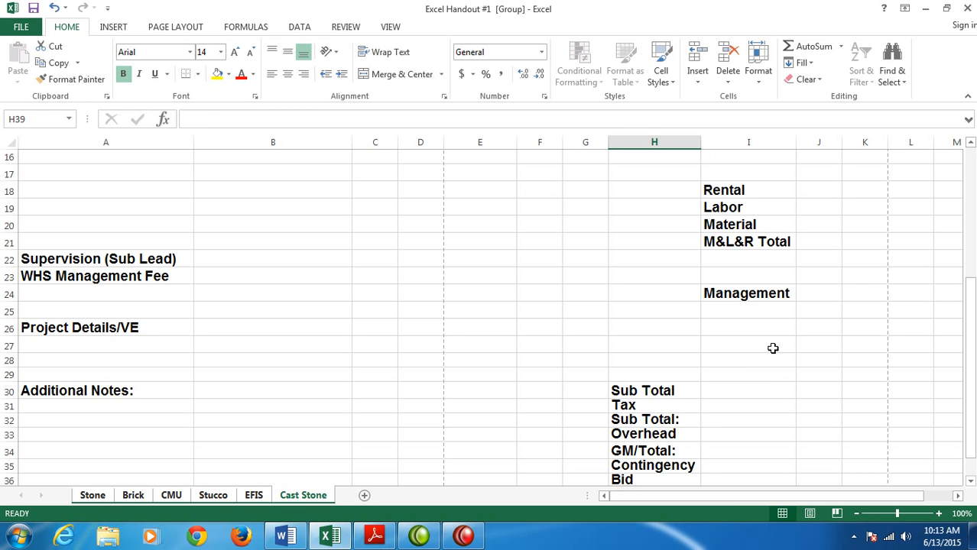
pyautogui.click(719, 190)
pyautogui.moveTo(719, 189); pyautogui.dragTo(714, 295)
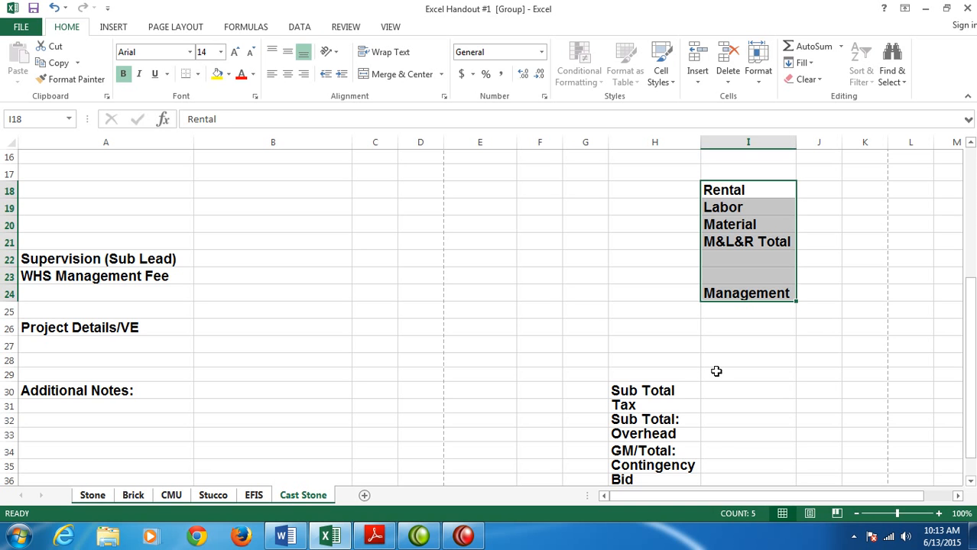
pyautogui.keyDown('ctrl'); pyautogui.moveTo(630, 392); pyautogui.dragTo(627, 404); pyautogui.keyUp('ctrl')
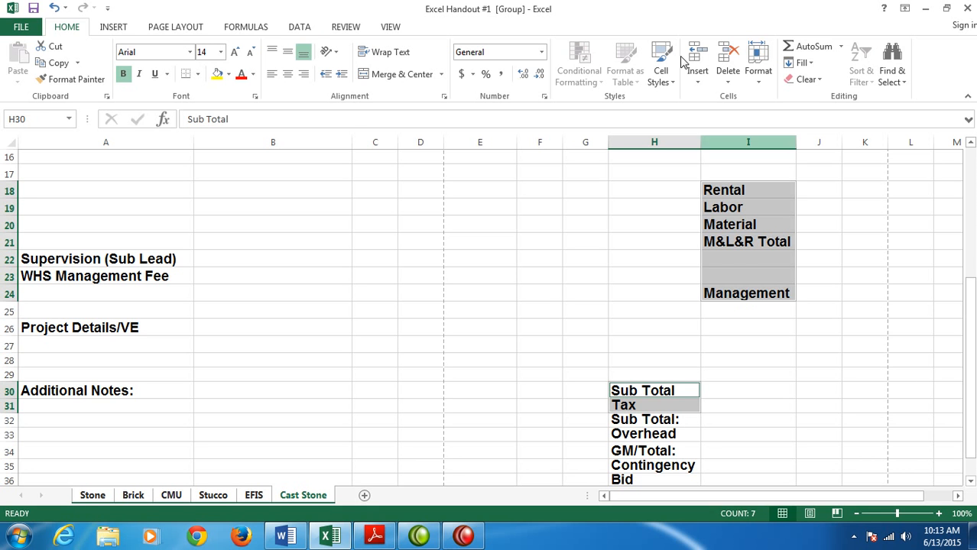
pyautogui.click(123, 73)
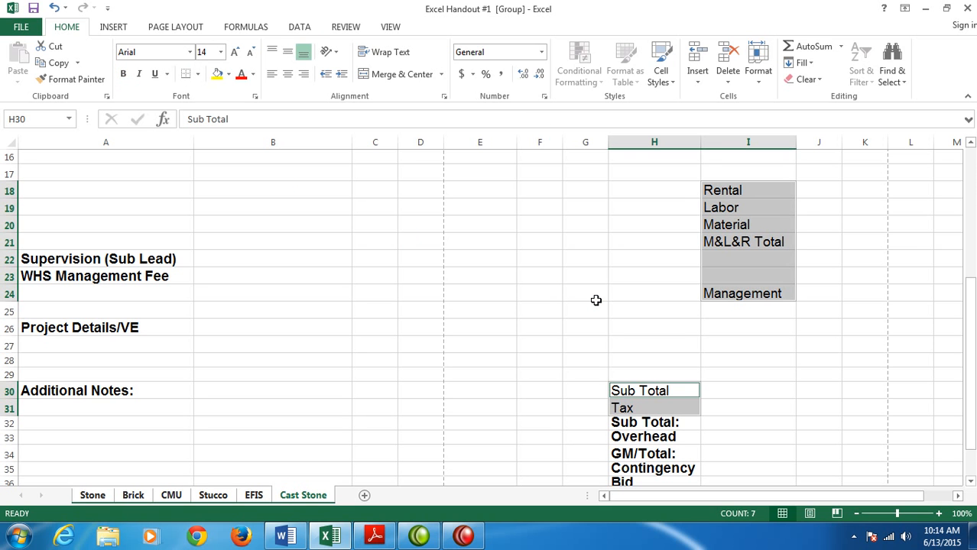
pyautogui.click(739, 374)
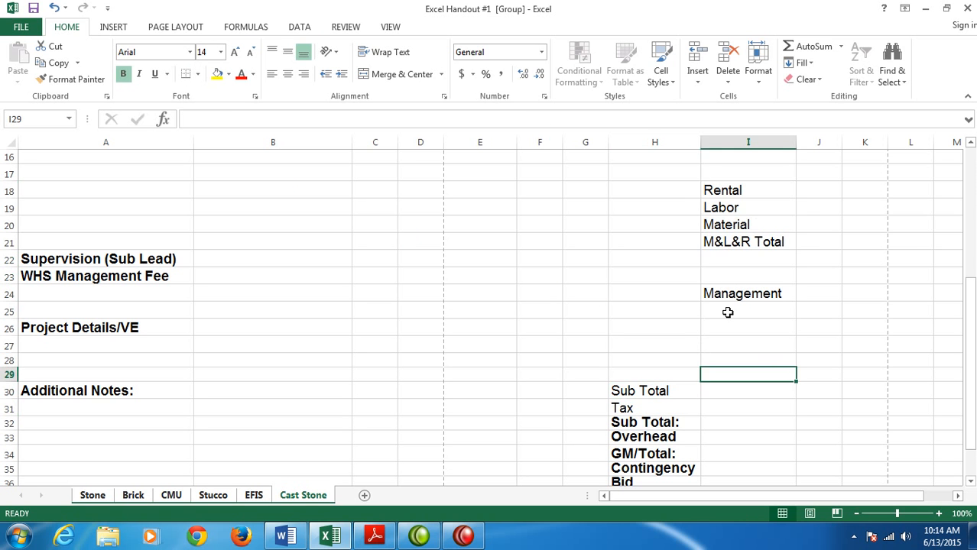
# - Check the print preview of the grouped sheets to see how the summary labels fit the page
pyautogui.scroll(-1, 747, 417)
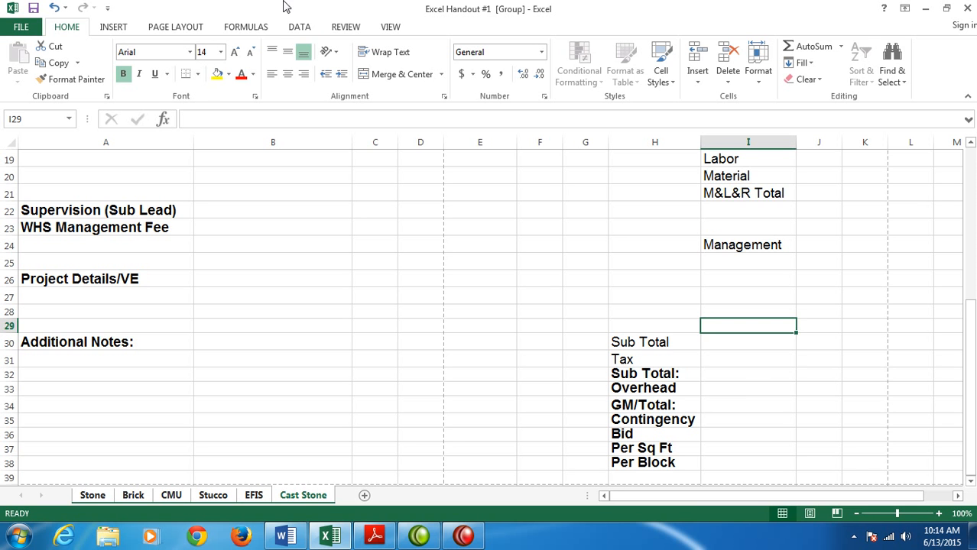
pyautogui.click(21, 27)
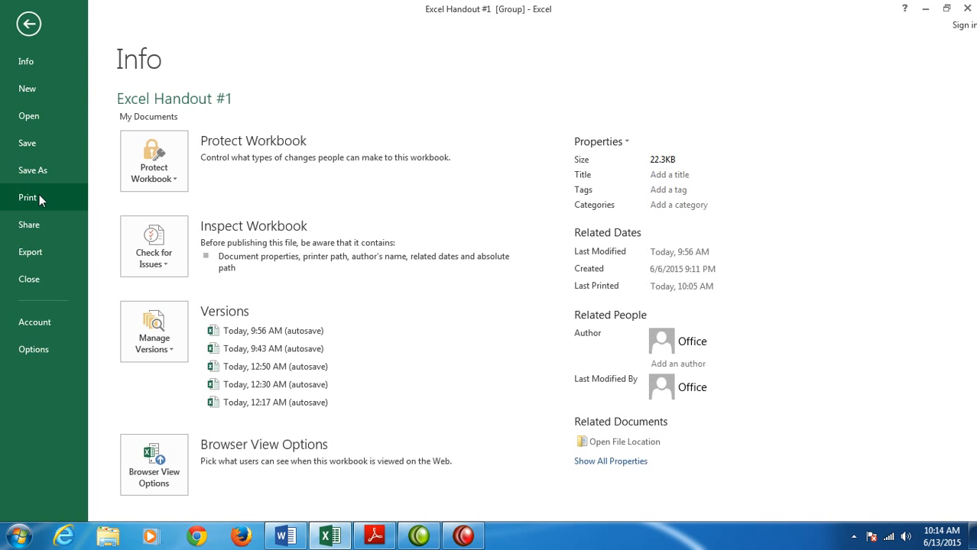
pyautogui.click(37, 199)
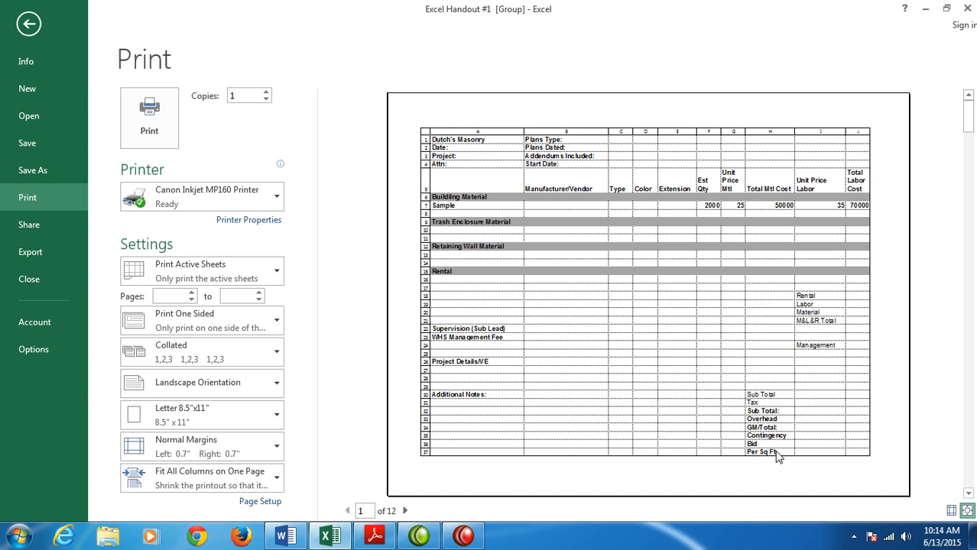
pyautogui.press('Escape')
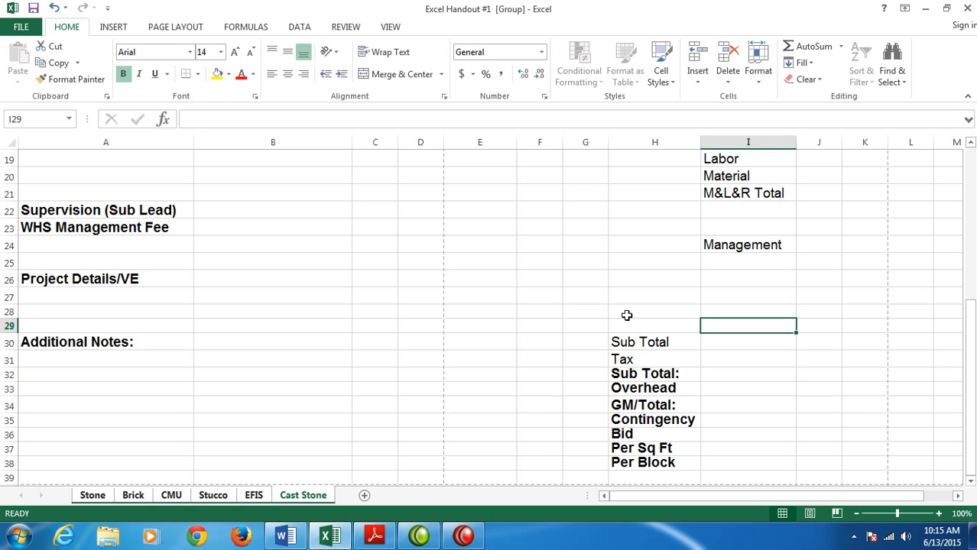
# - Sum the material costs of the Rental section, H16:H17, in J18 beside the Rental label
pyautogui.moveTo(970, 314); pyautogui.dragTo(970, 256)
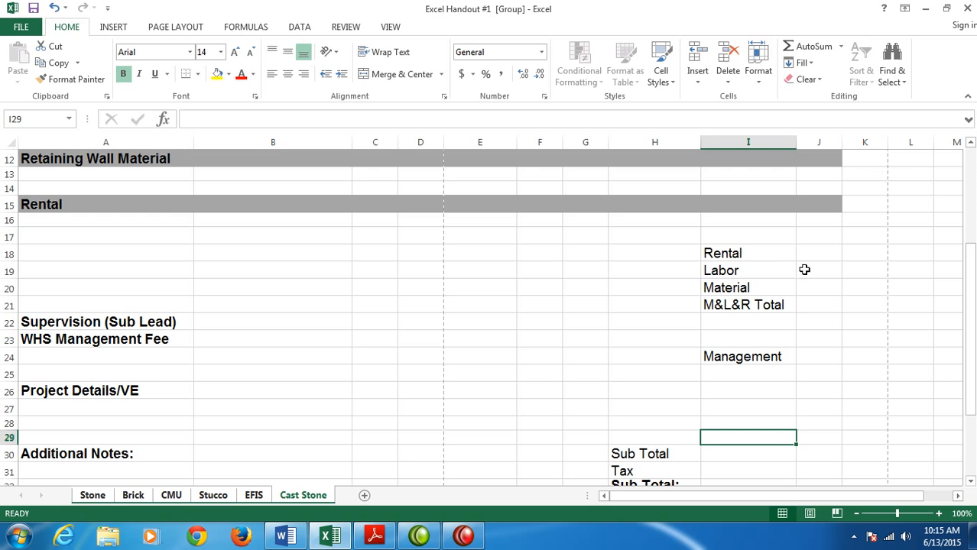
pyautogui.click(823, 251)
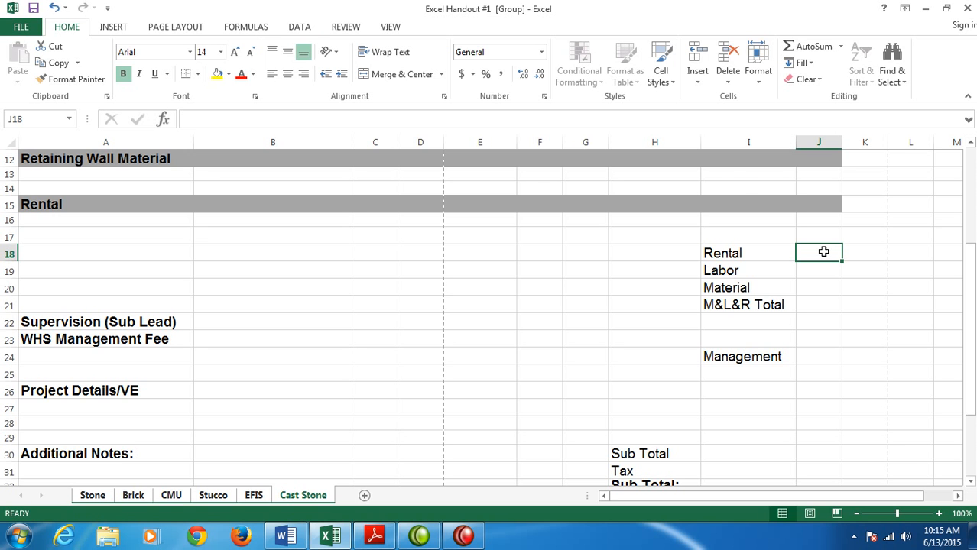
pyautogui.click(805, 47)
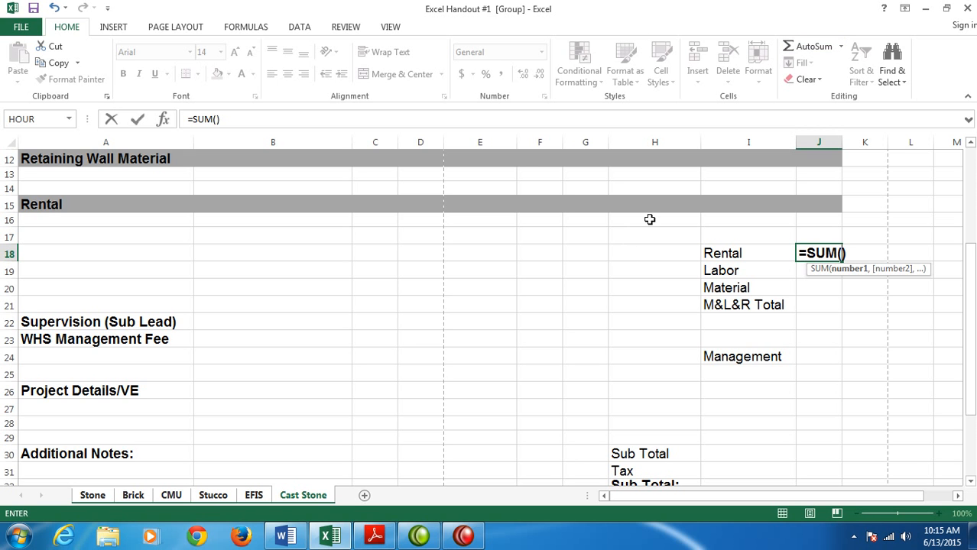
pyautogui.moveTo(648, 220); pyautogui.dragTo(648, 239)
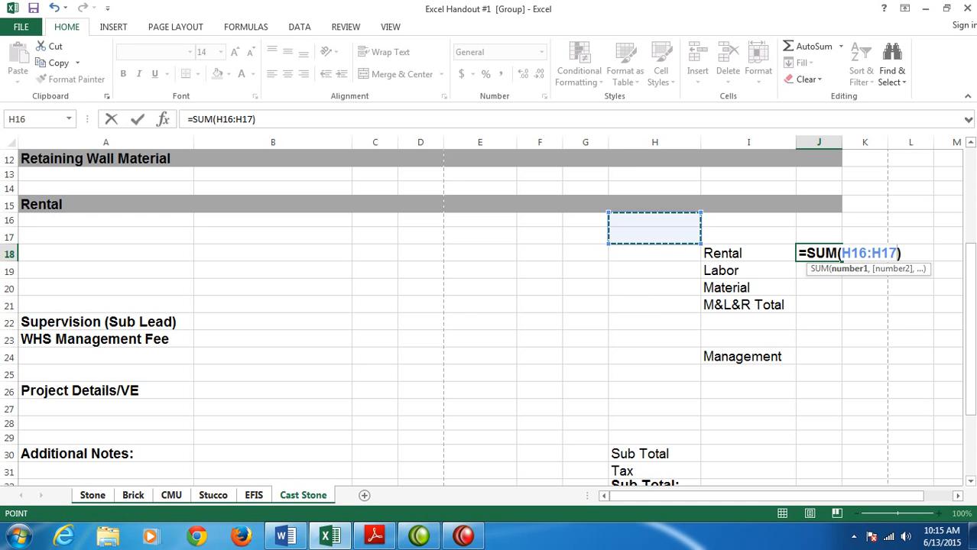
pyautogui.press('Return')
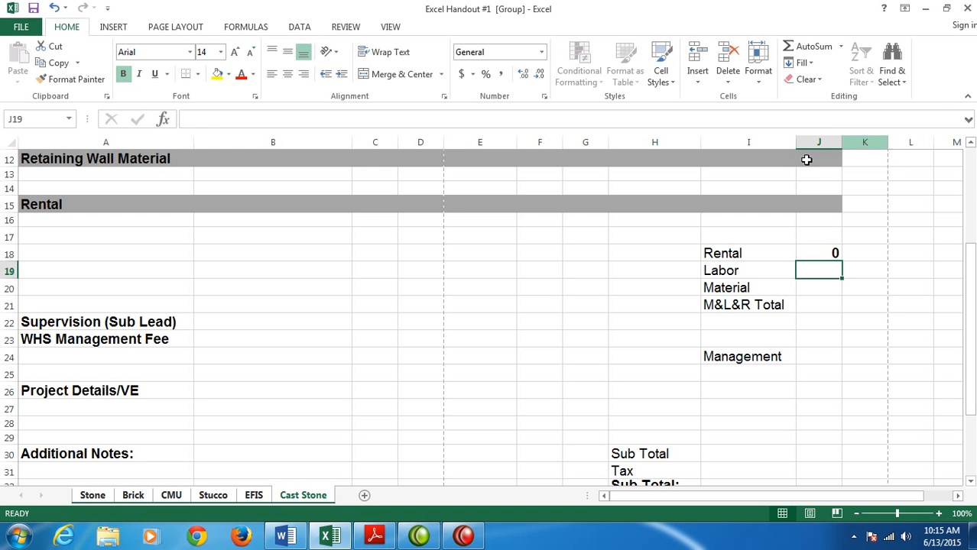
# - Sum the Total Labor Cost column, J7:J17, in J19 beside the Labor label
pyautogui.click(803, 47)
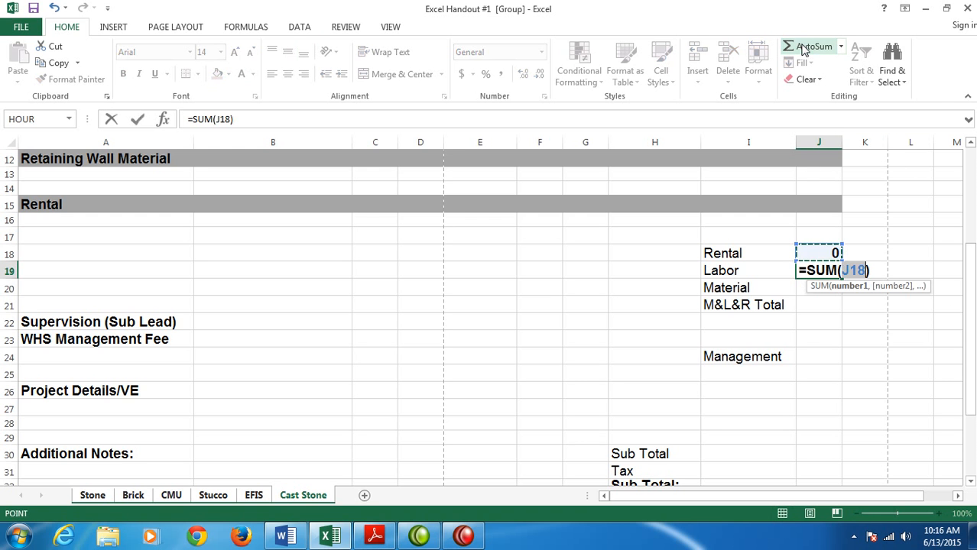
pyautogui.moveTo(971, 409); pyautogui.dragTo(970, 337)
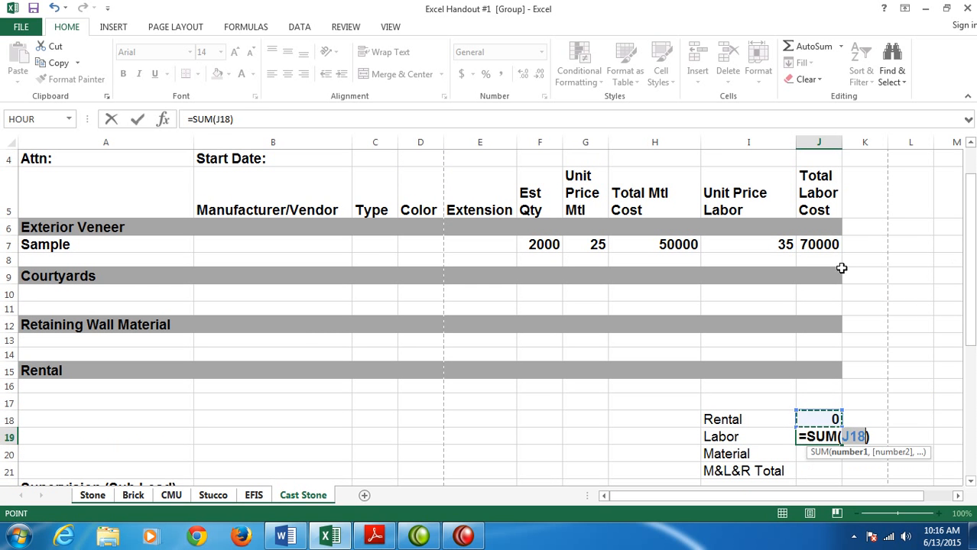
pyautogui.moveTo(824, 244); pyautogui.dragTo(820, 404)
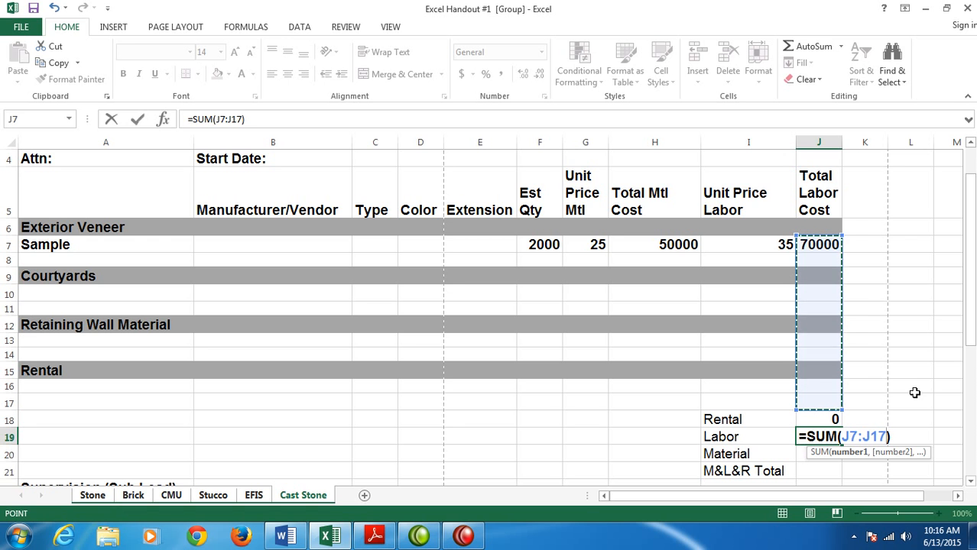
pyautogui.press('Return')
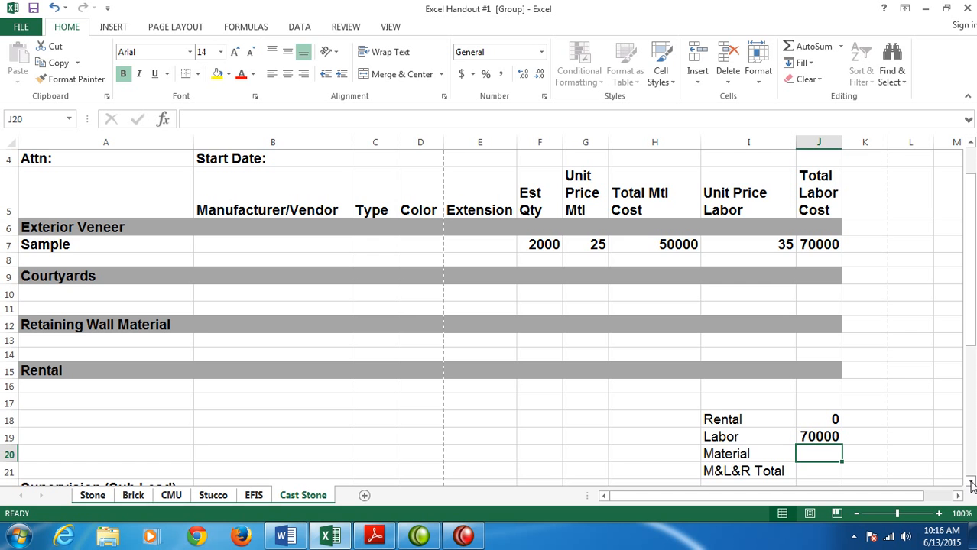
# - Sum the Total Mtl Cost values in H7:H14 in J20 beside the Material label
pyautogui.scroll(-1, 971, 485)
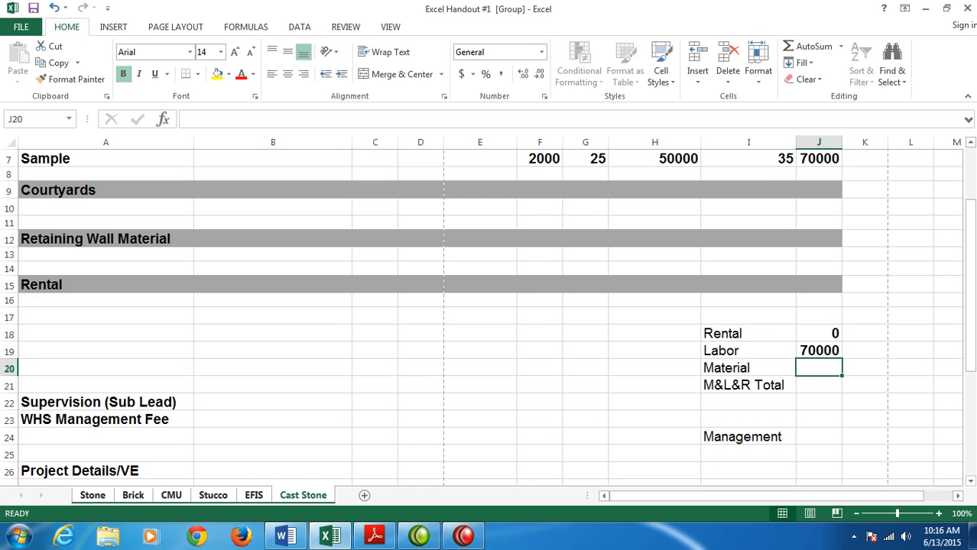
pyautogui.moveTo(968, 341); pyautogui.dragTo(968, 327)
pyautogui.click(813, 46)
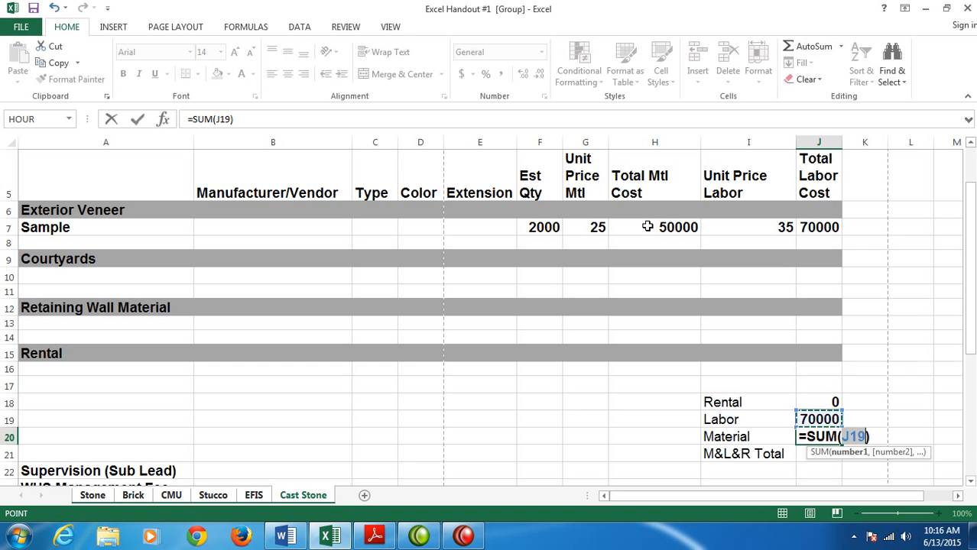
pyautogui.moveTo(648, 227); pyautogui.dragTo(641, 335)
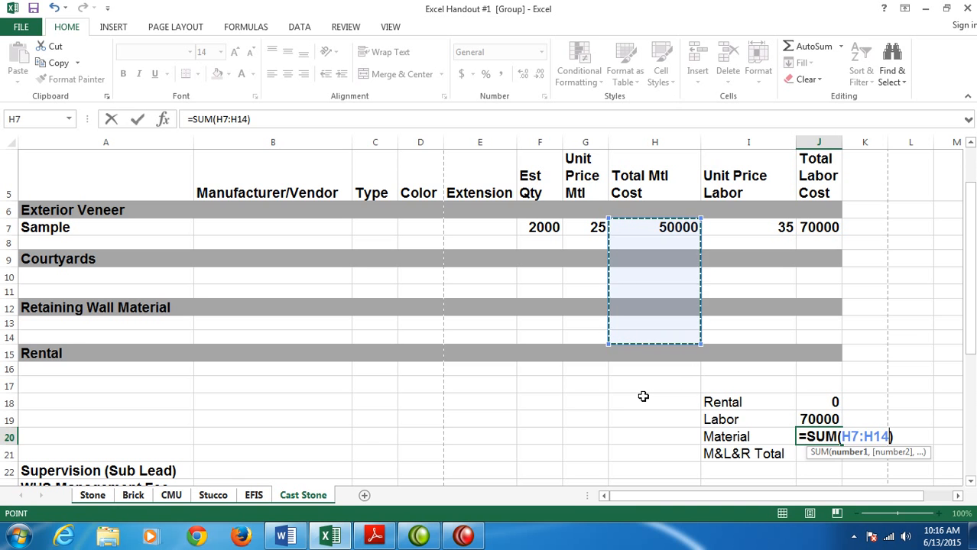
pyautogui.press('Return')
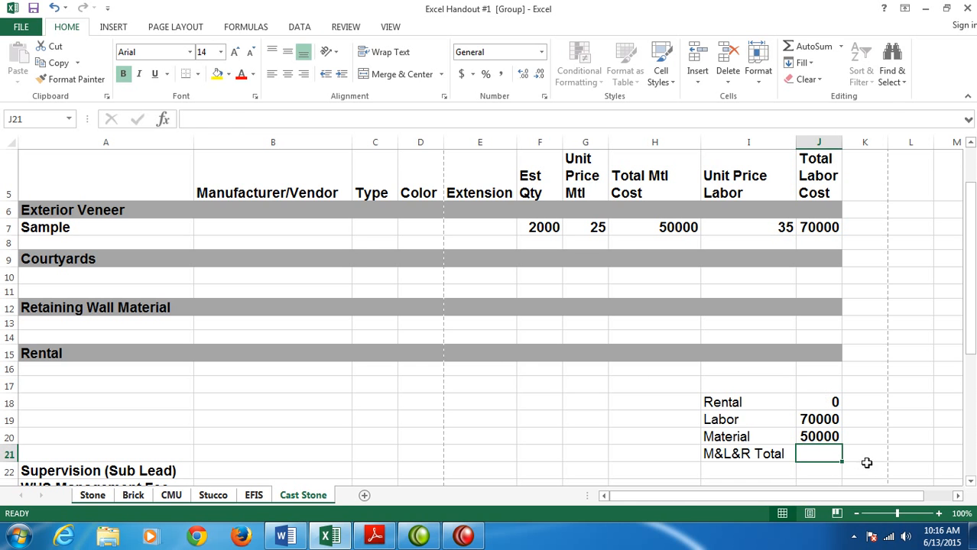
# - Sum J18:J20 in J21 for the M&L&R Total and widen column J slightly to fit the total
pyautogui.click(801, 50)
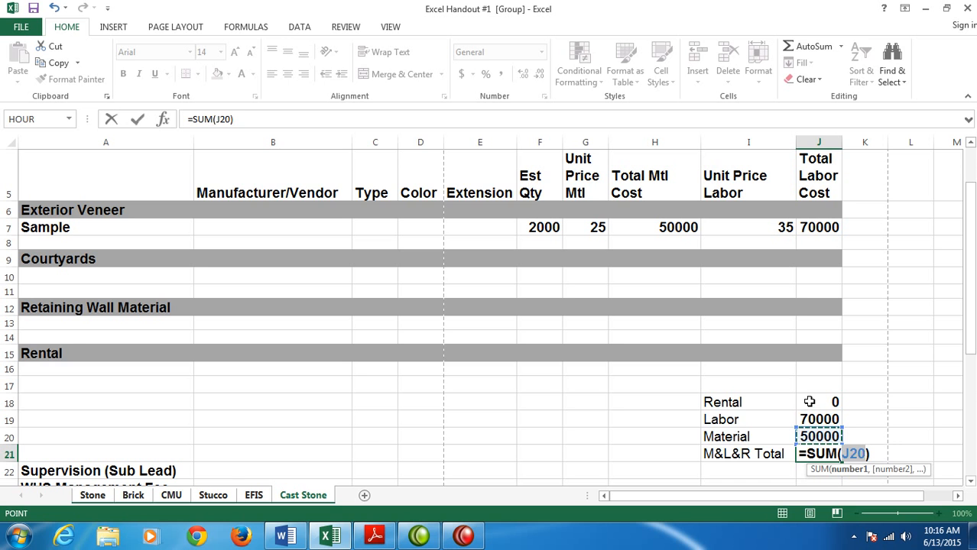
pyautogui.moveTo(810, 402); pyautogui.dragTo(808, 437)
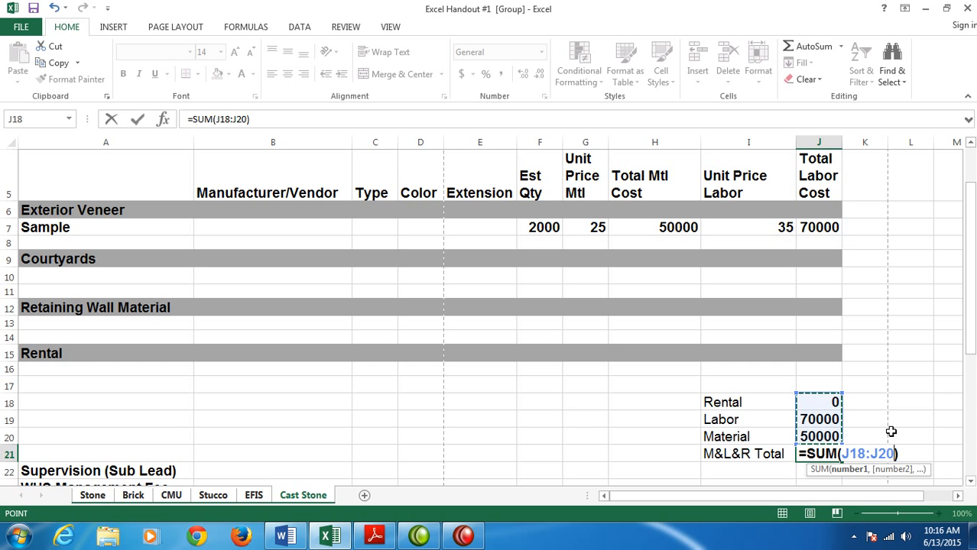
pyautogui.press('Return')
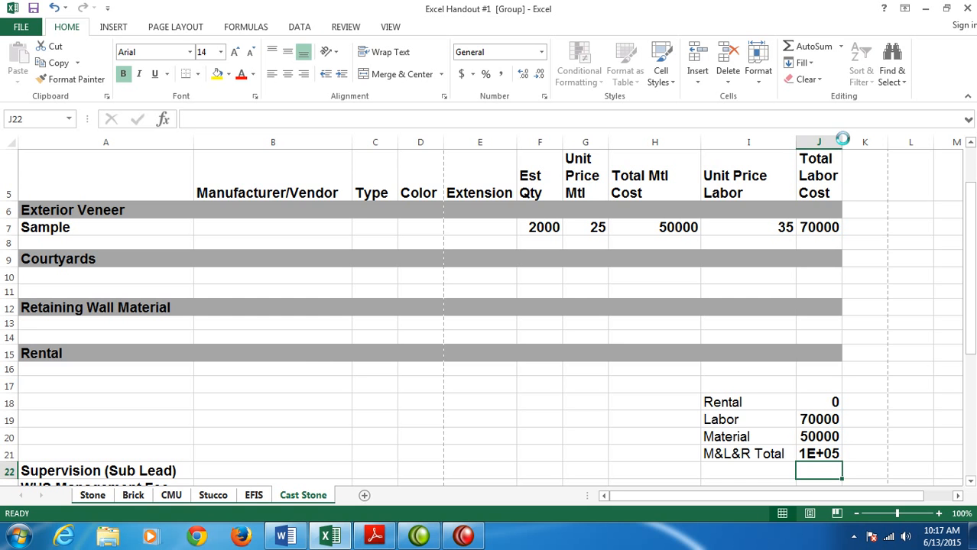
pyautogui.moveTo(842, 139); pyautogui.dragTo(849, 140)
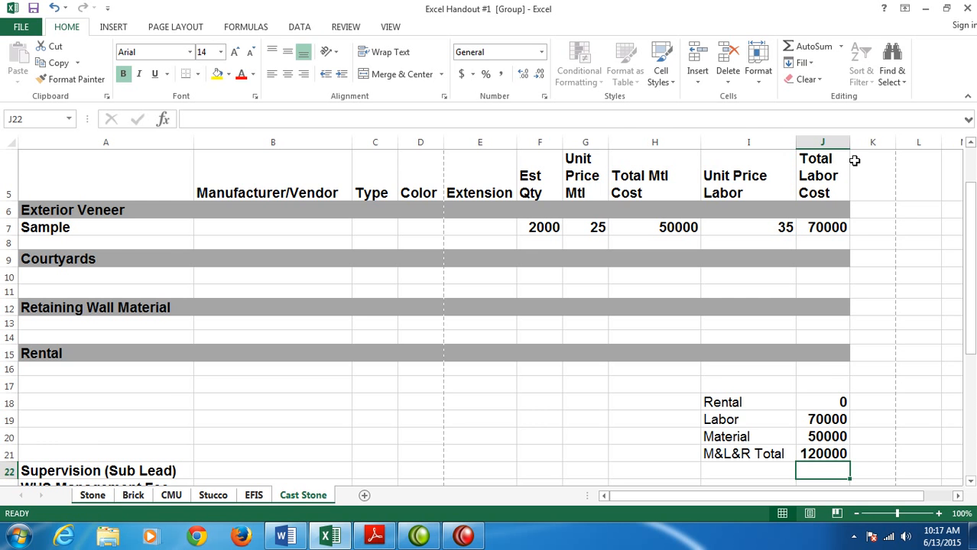
# - Enter the formula =J21*I22 in J22 for the Supervision (Sub Lead) row
pyautogui.scroll(-3, 852, 341)
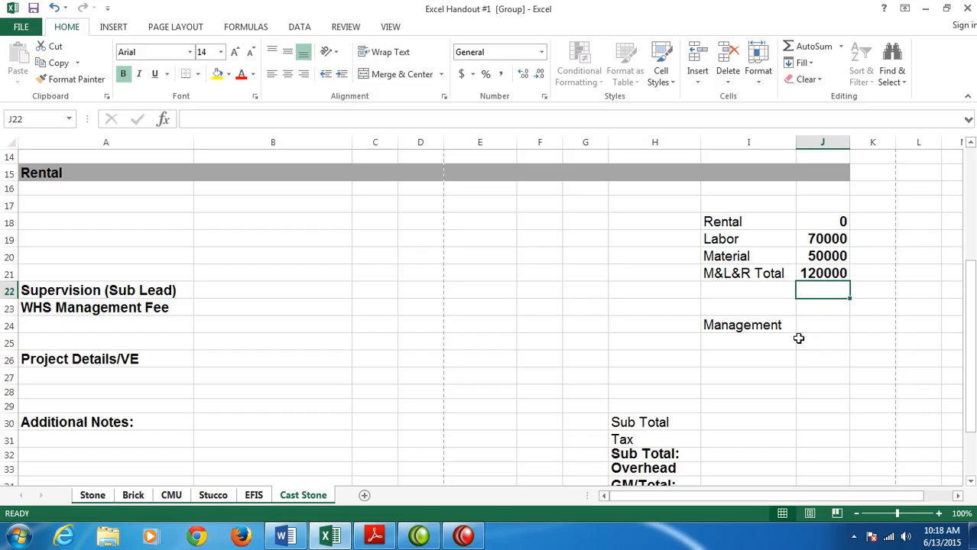
pyautogui.write('=')
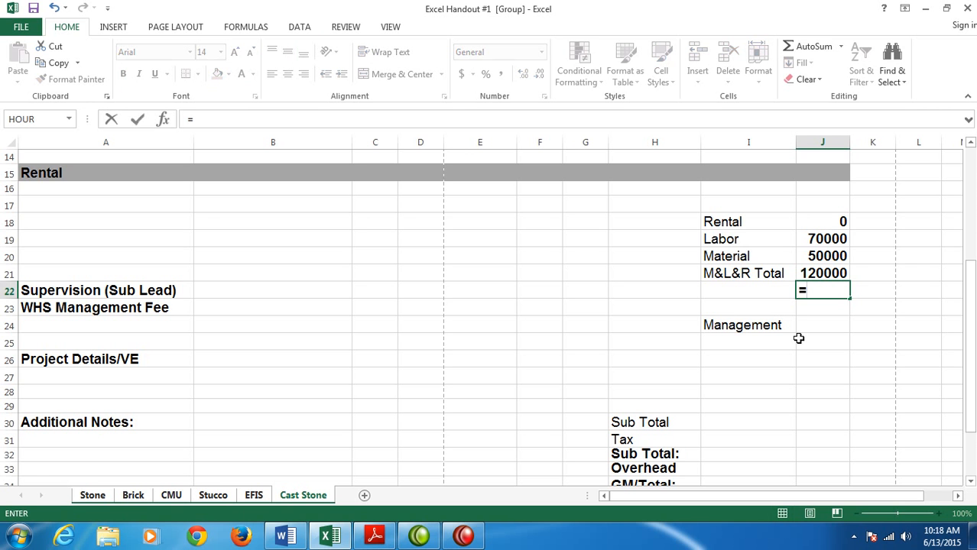
pyautogui.click(814, 273)
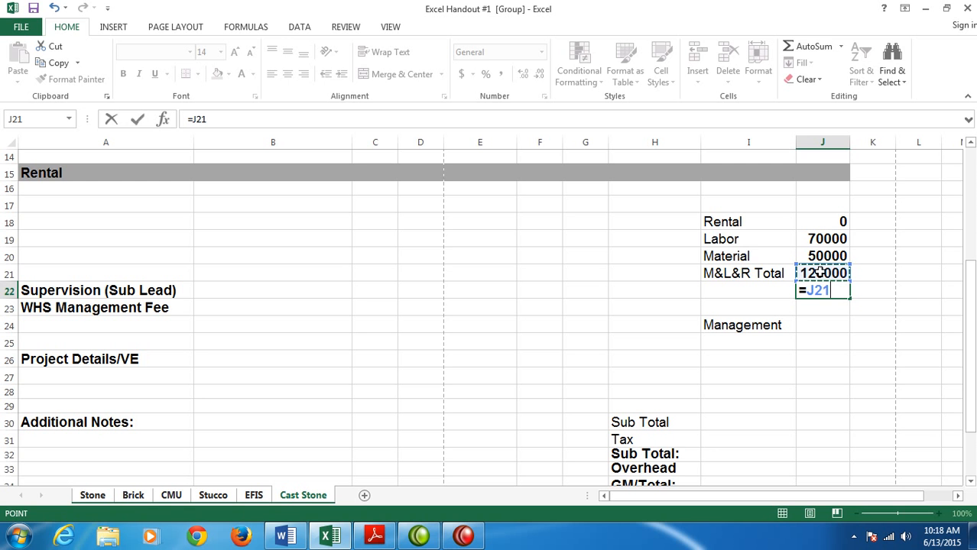
pyautogui.write('*')
pyautogui.click(749, 293)
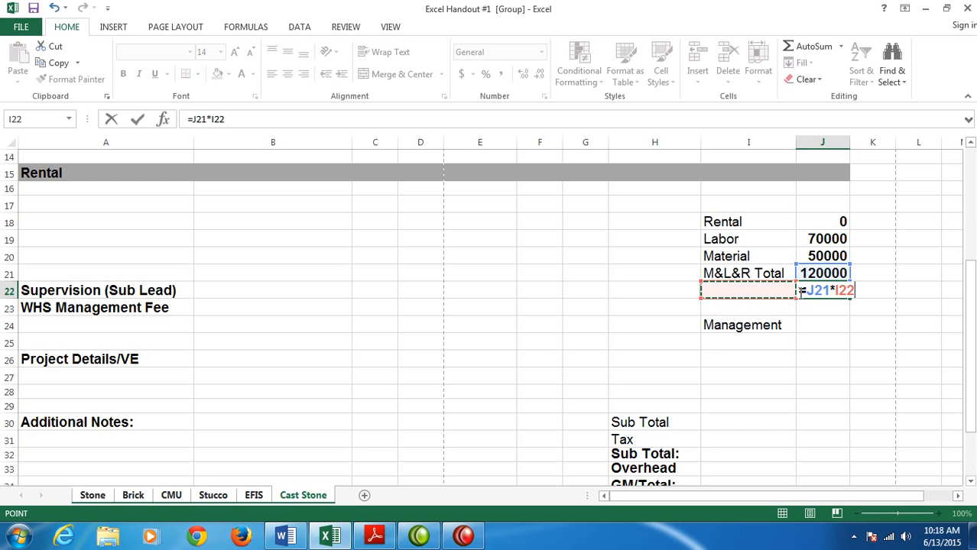
pyautogui.press('Return')
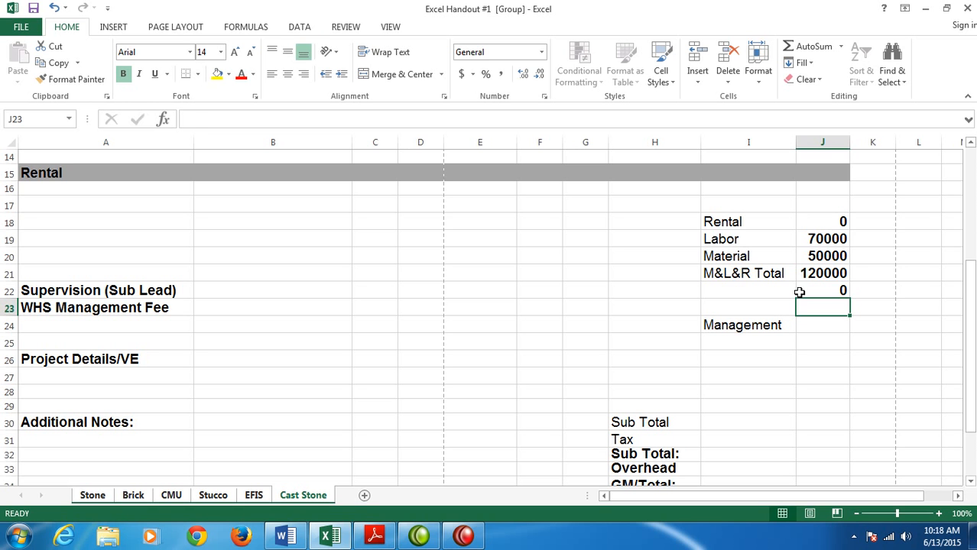
# - Enter =J21*I23 in J23 for the WHS Management Fee, and sum J22:J23 in J24 for Management
pyautogui.write('=')
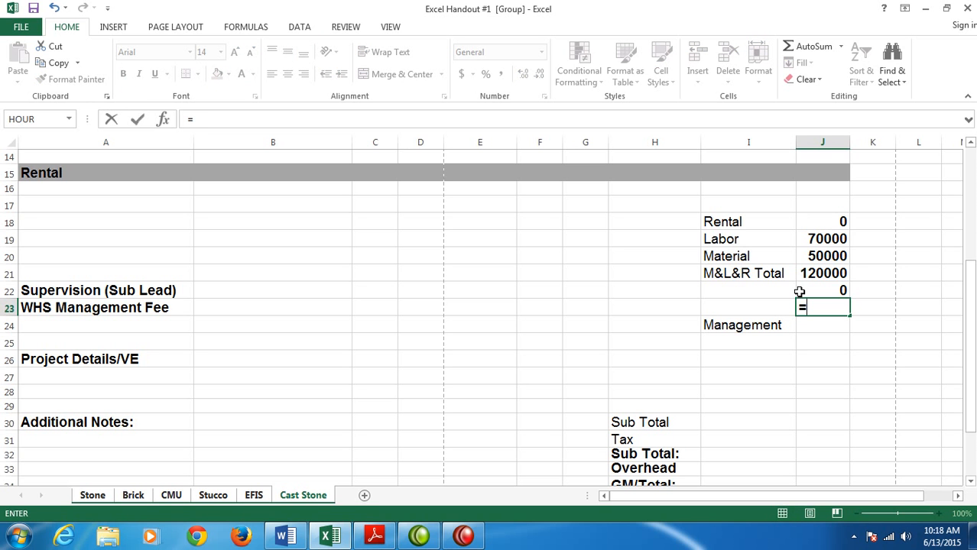
pyautogui.click(820, 273)
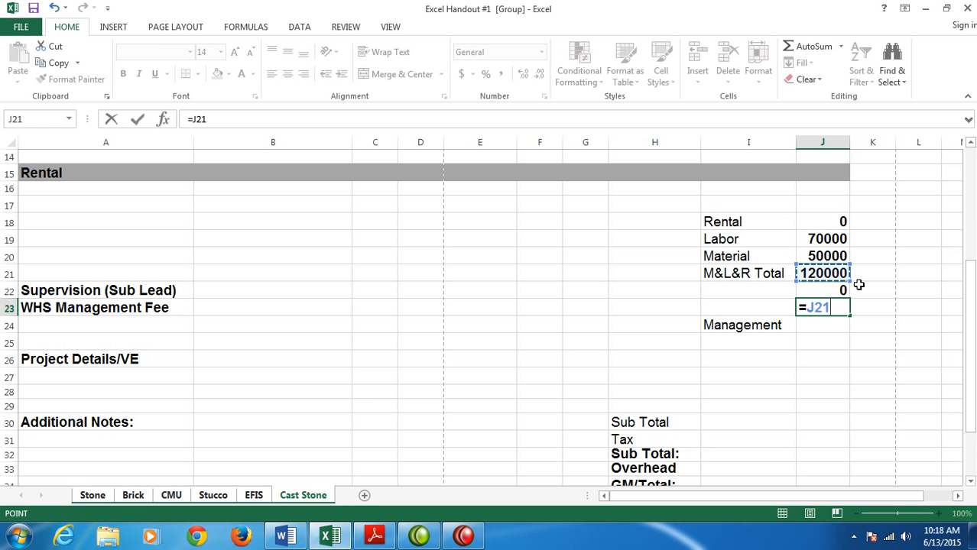
pyautogui.write('*')
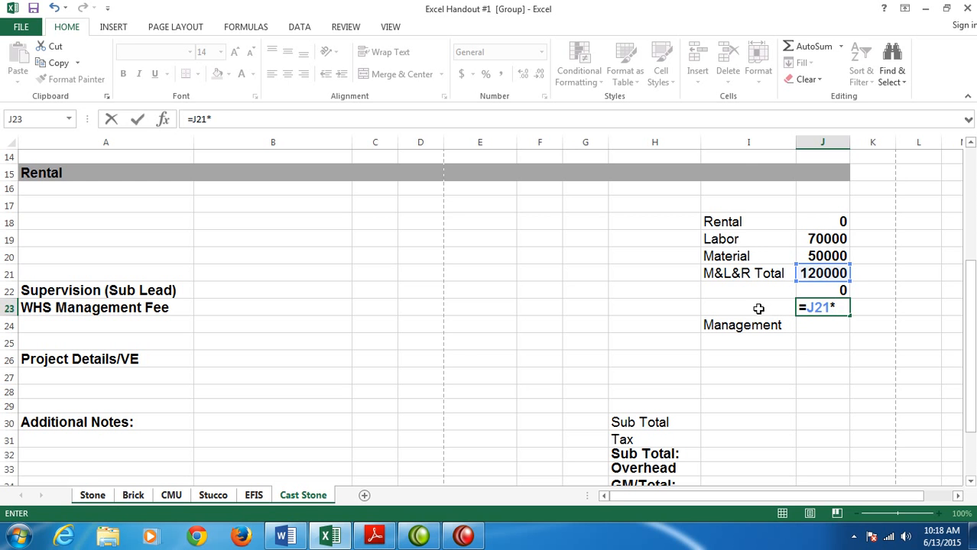
pyautogui.click(729, 310)
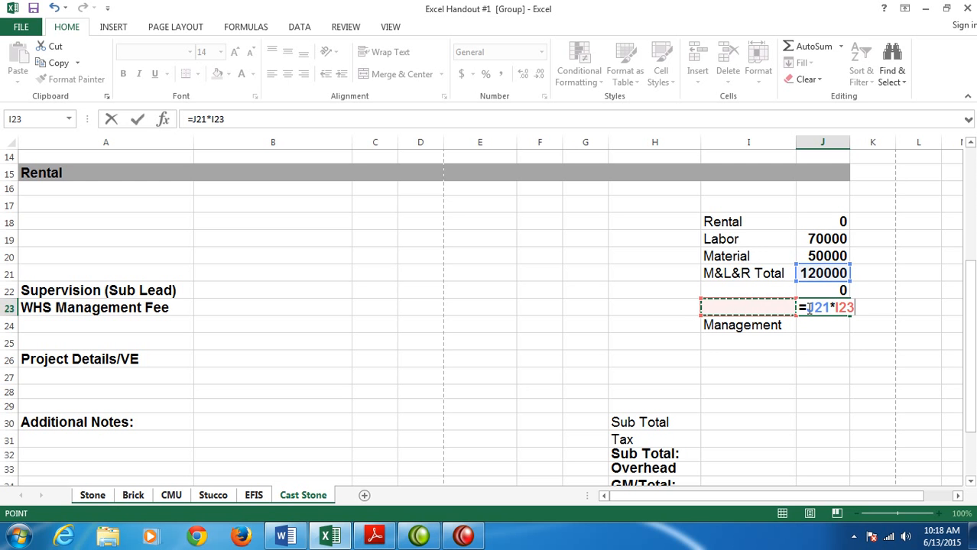
pyautogui.press('Return')
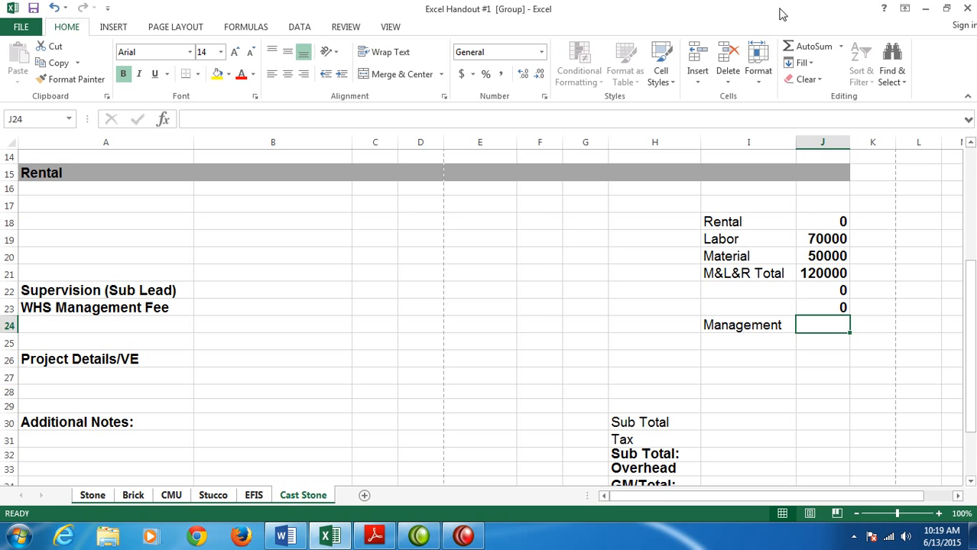
pyautogui.click(811, 48)
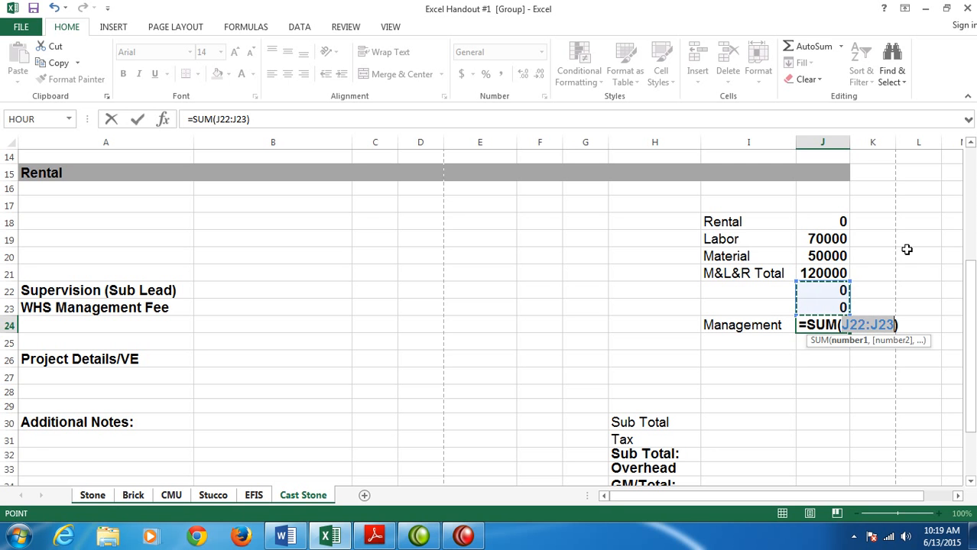
pyautogui.press('Return')
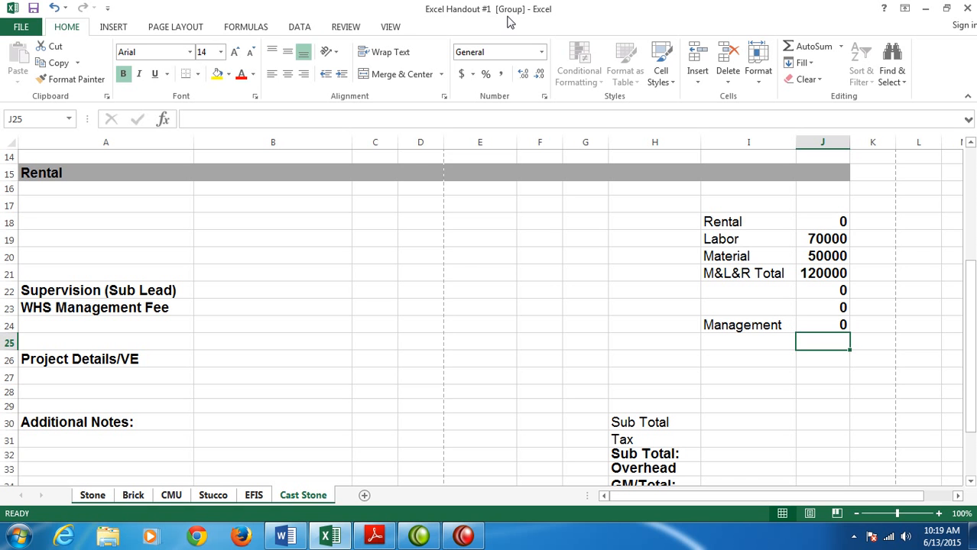
pyautogui.moveTo(970, 326); pyautogui.dragTo(969, 393)
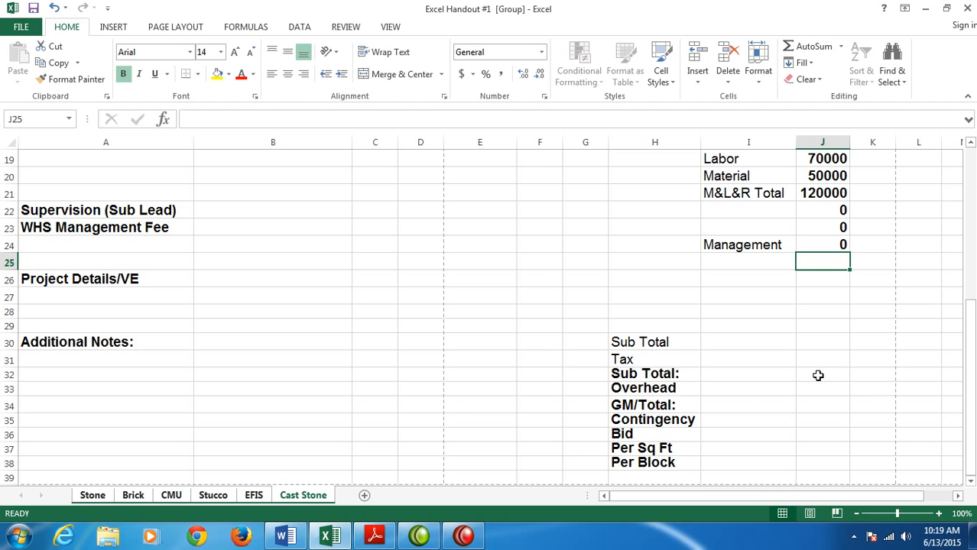
pyautogui.click(822, 342)
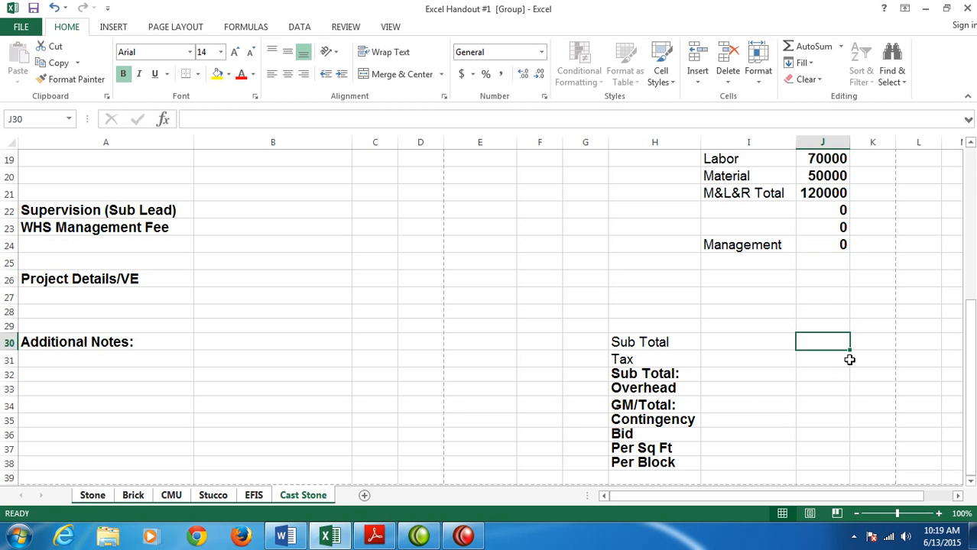
pyautogui.press('Return')
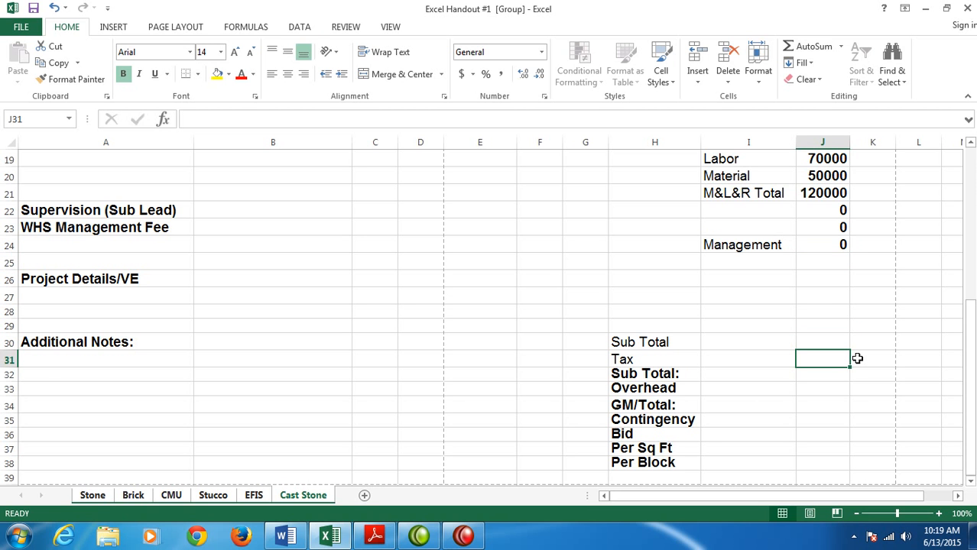
pyautogui.click(810, 339)
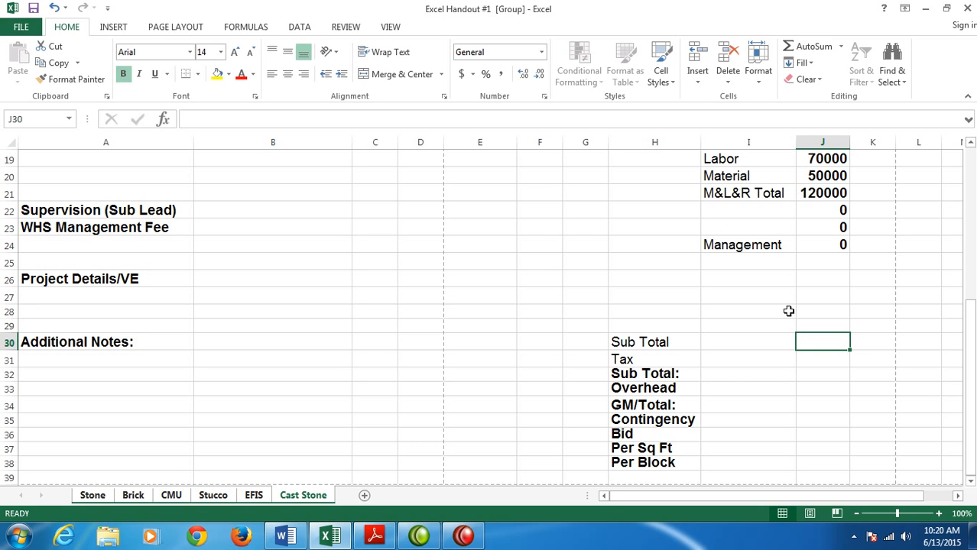
pyautogui.click(738, 360)
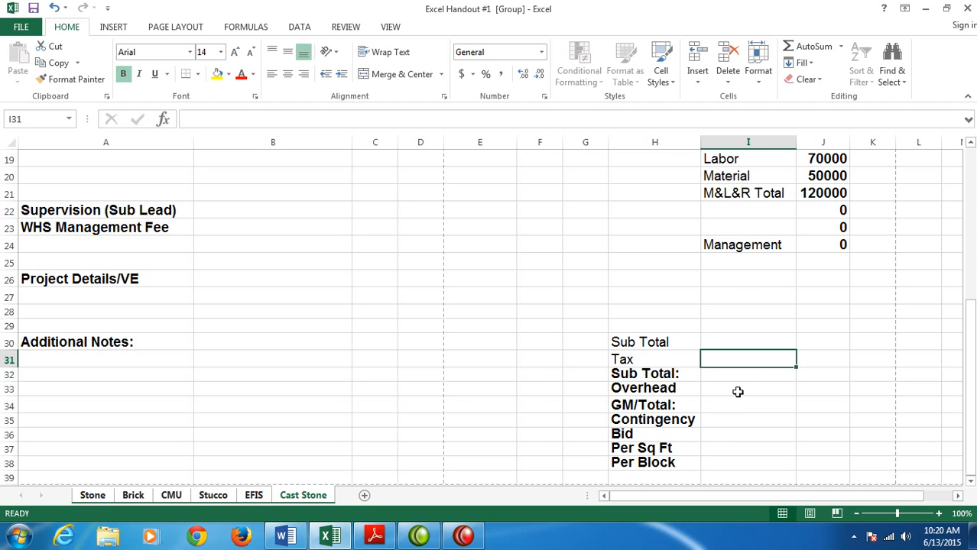
pyautogui.click(737, 392)
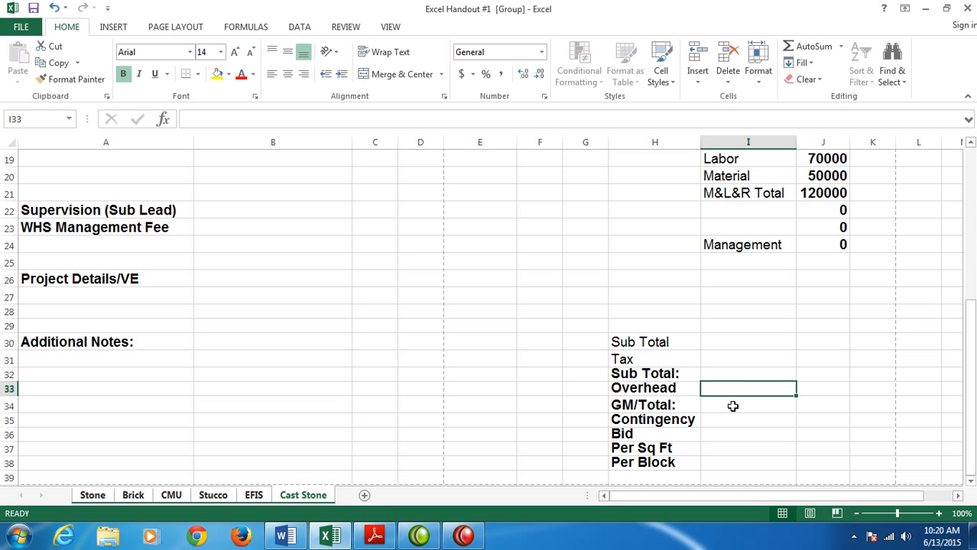
# - Enter the formula =J21+J24 in J30 for the first Sub Total row
pyautogui.click(732, 406)
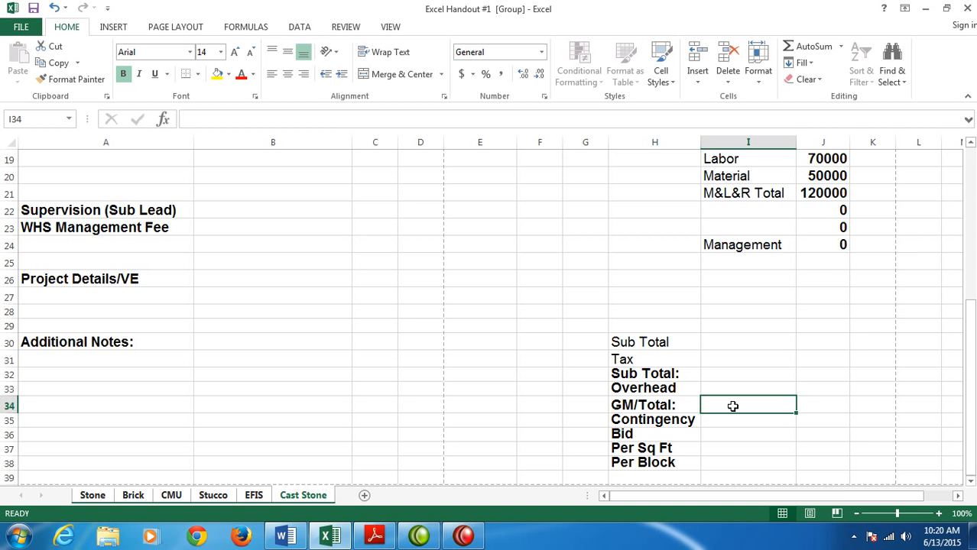
pyautogui.click(815, 340)
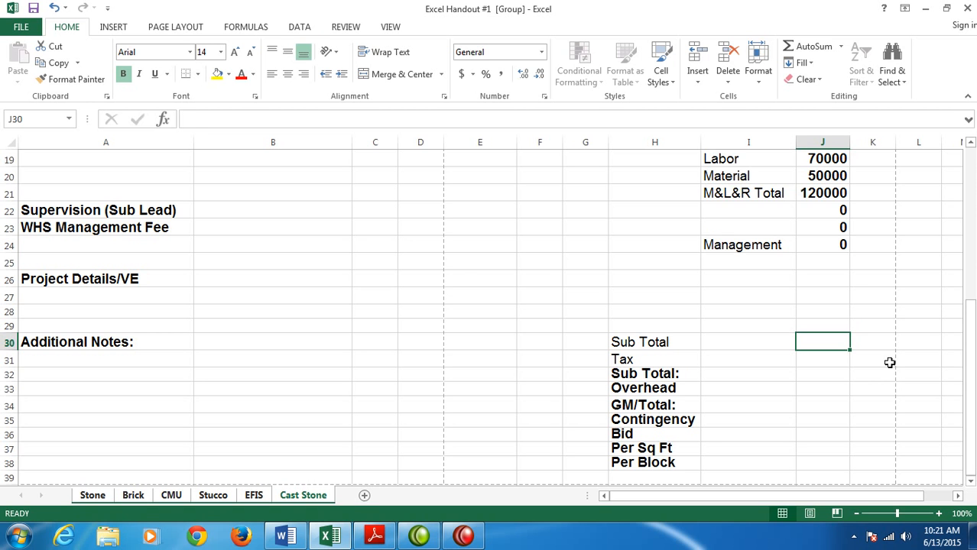
pyautogui.write('=')
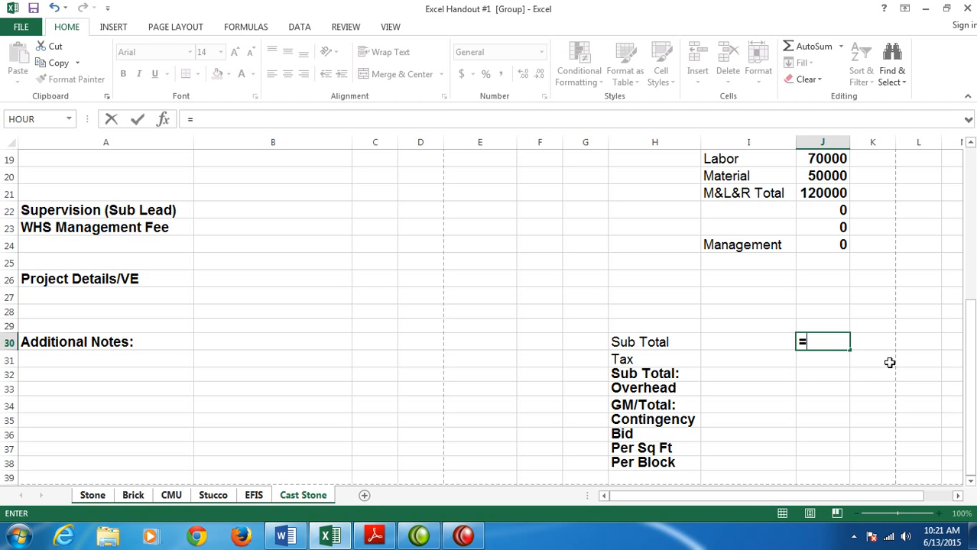
pyautogui.write('J21+J24')
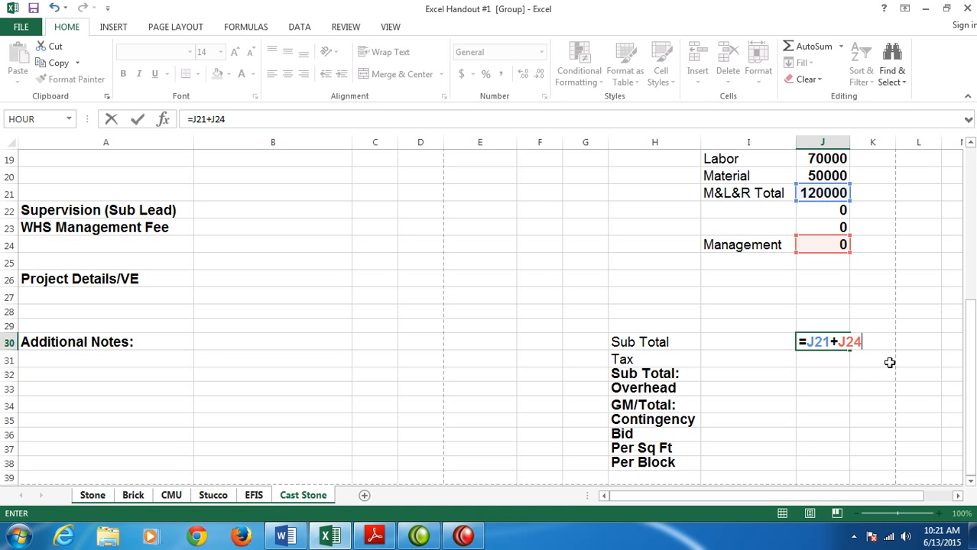
pyautogui.press('Return')
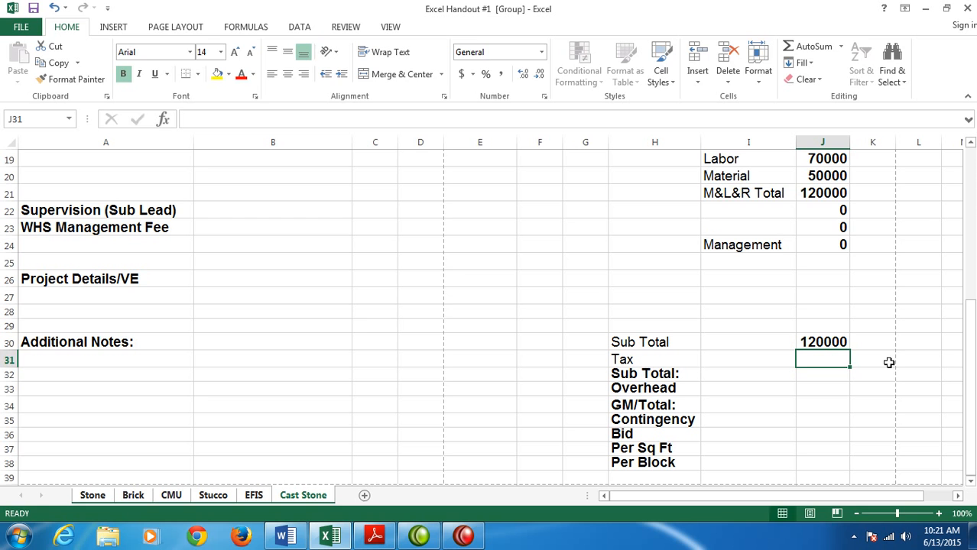
# - Enter the formula =(J18+J20)*I31 in J31 for the Tax row
pyautogui.write('=')
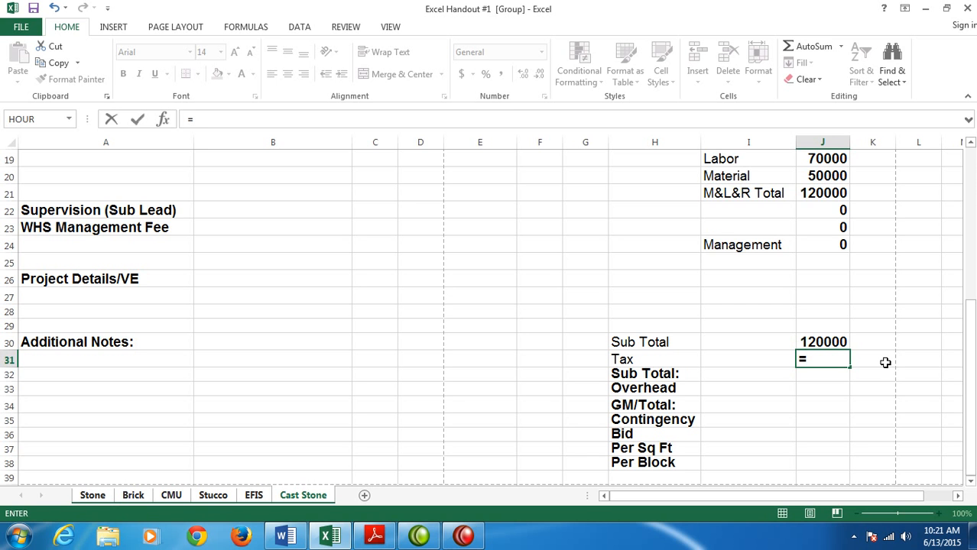
pyautogui.write('(J18')
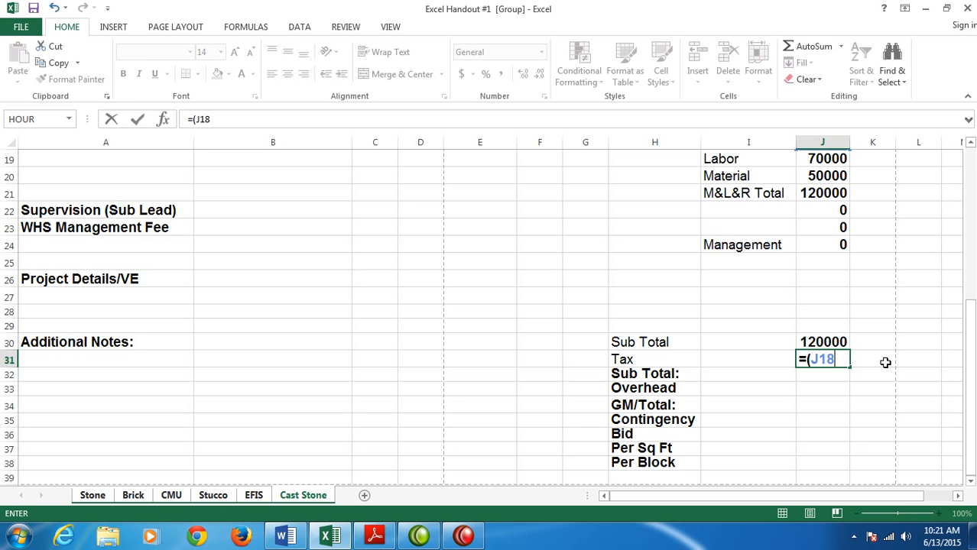
pyautogui.write('+J20)')
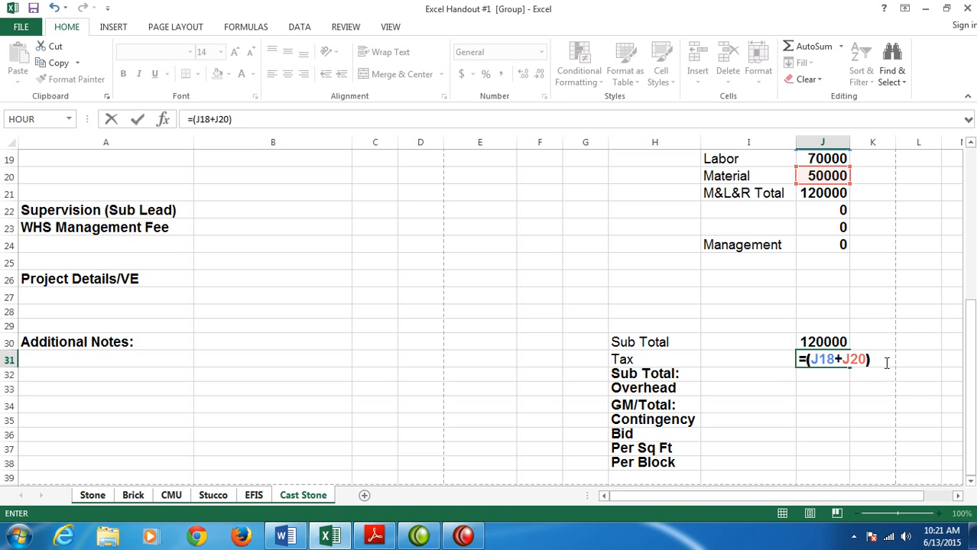
pyautogui.write('8')
pyautogui.write('I31')
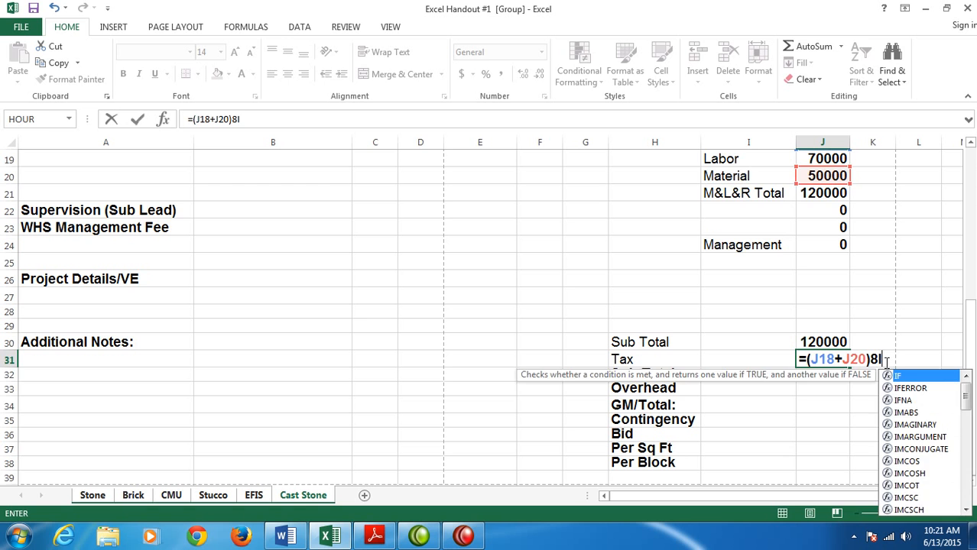
pyautogui.press('BackSpace')
pyautogui.press('BackSpace')
pyautogui.press('BackSpace')
pyautogui.press('BackSpace')
pyautogui.write('*')
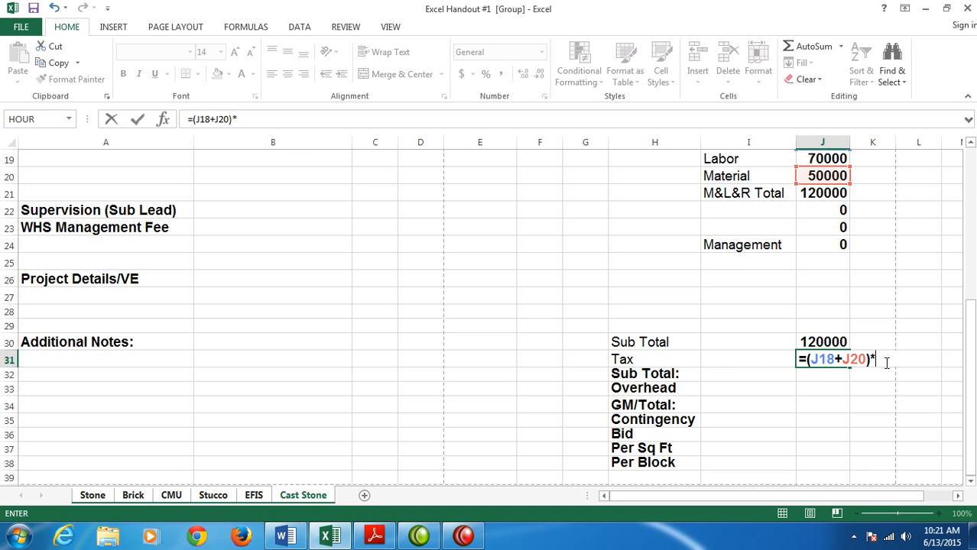
pyautogui.write('I31')
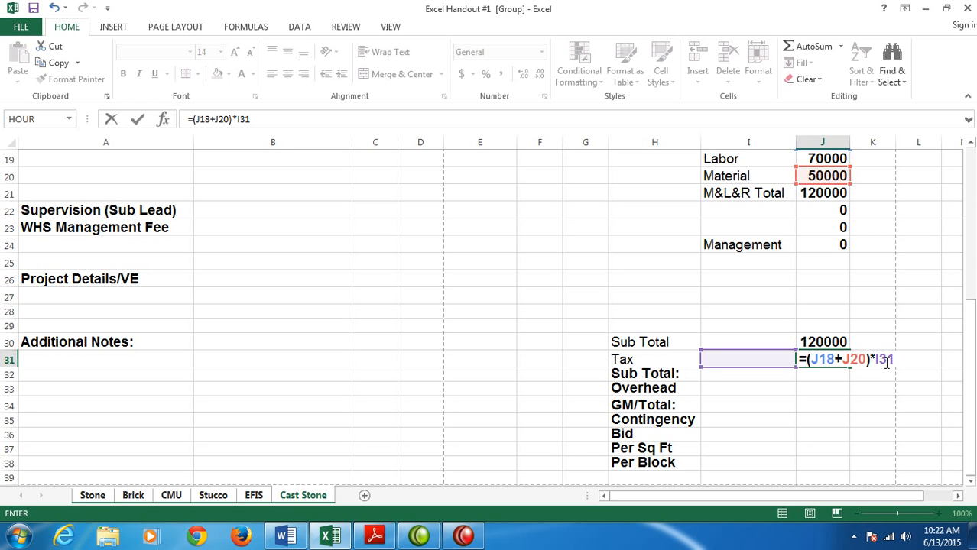
pyautogui.press('Return')
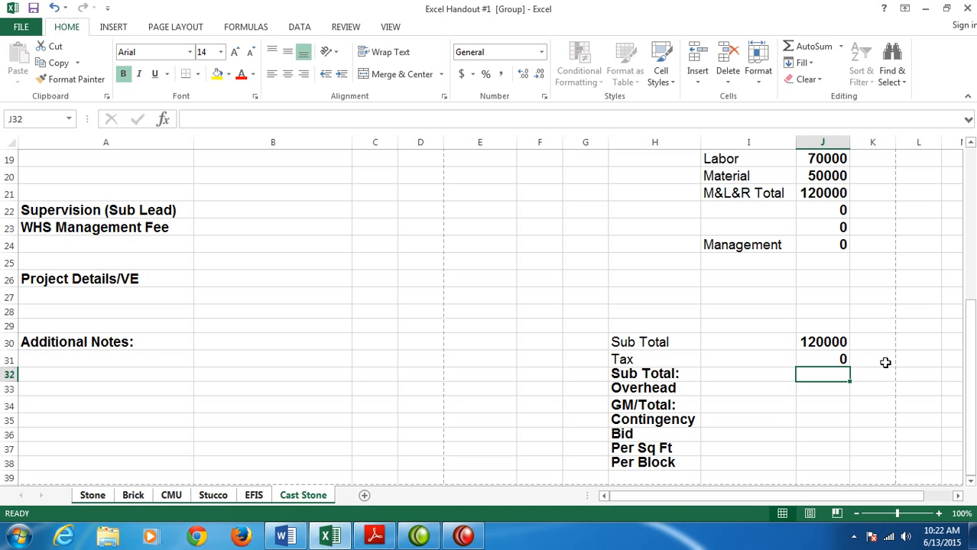
# - Enter the formula =J30+J31 in J32 for the second Sub Total row
pyautogui.write('=')
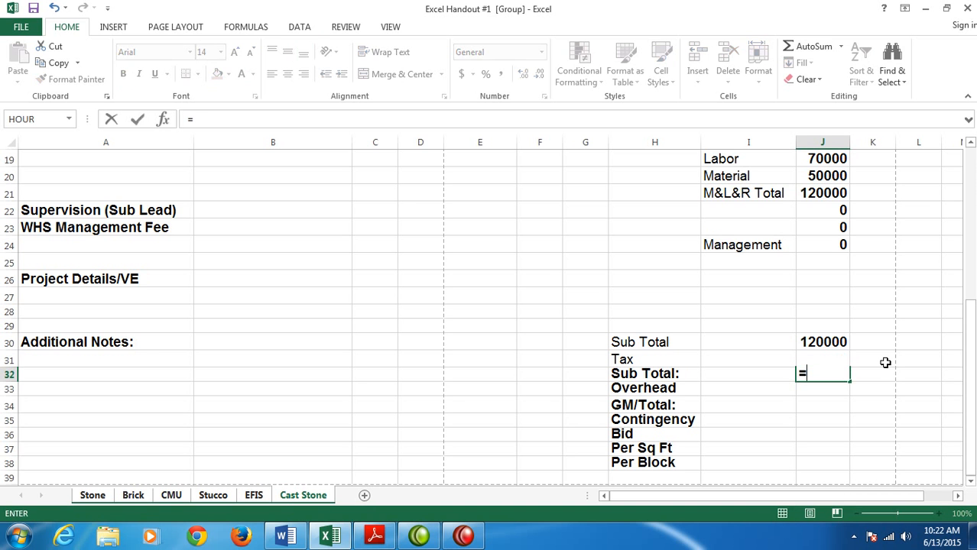
pyautogui.write('J30')
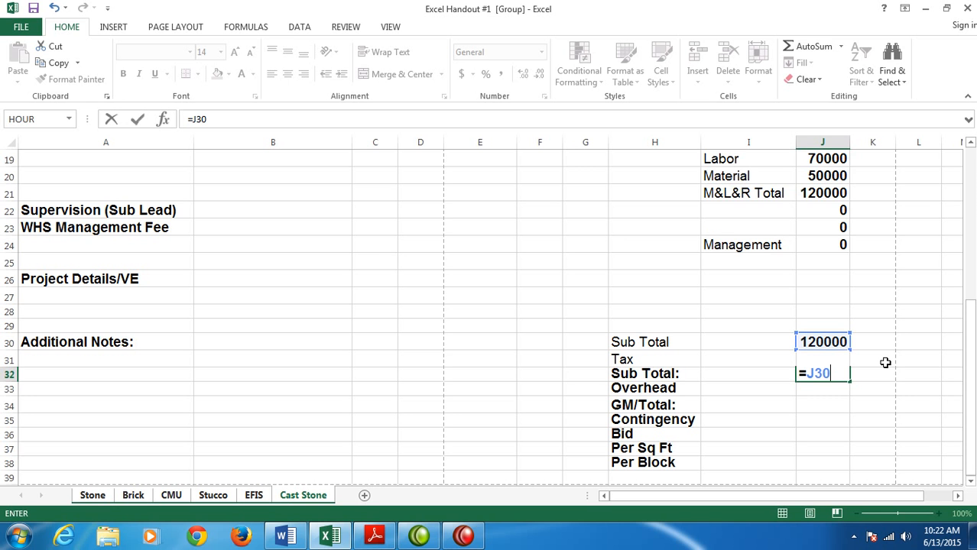
pyautogui.write('+J31')
pyautogui.press('Return')
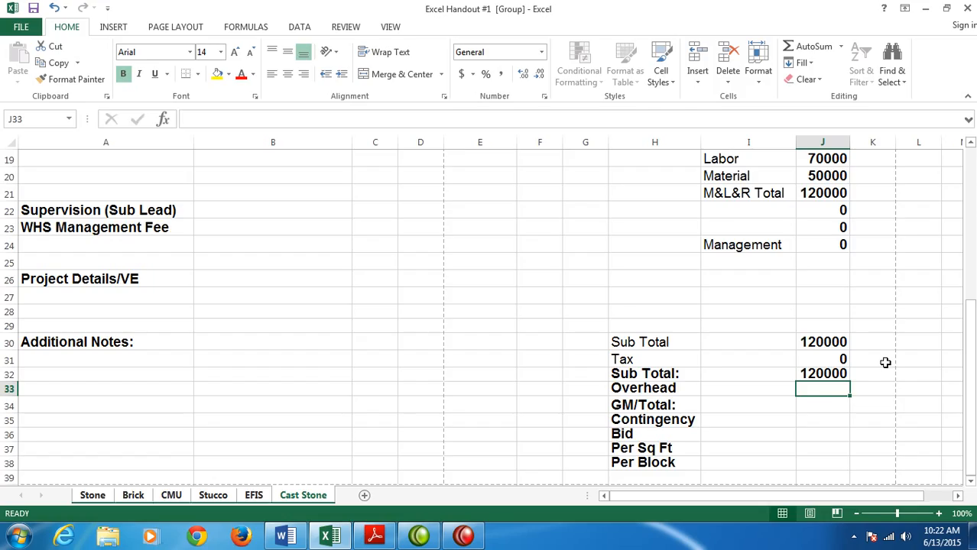
# - Enter the formula =J32*I33 in J33 for the Overhead row
pyautogui.write('=')
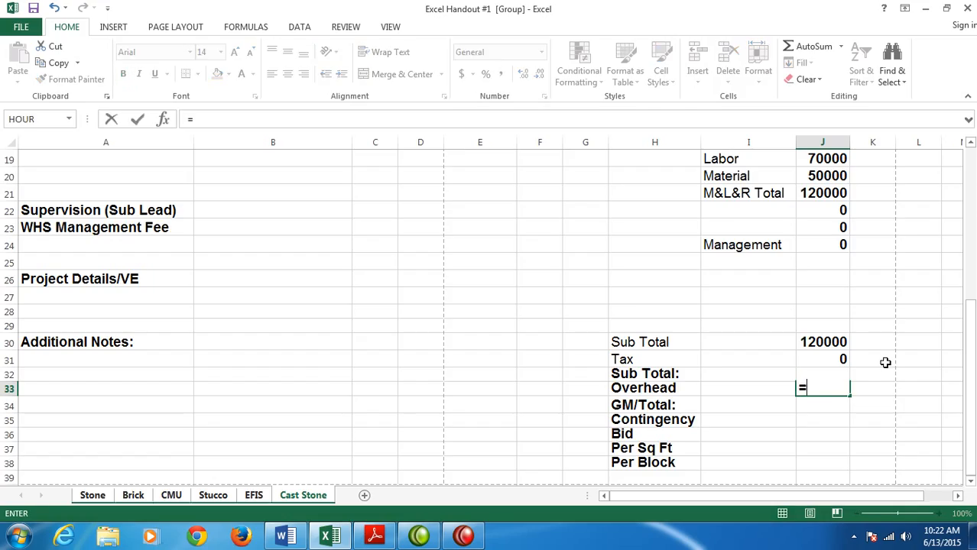
pyautogui.write('J32*')
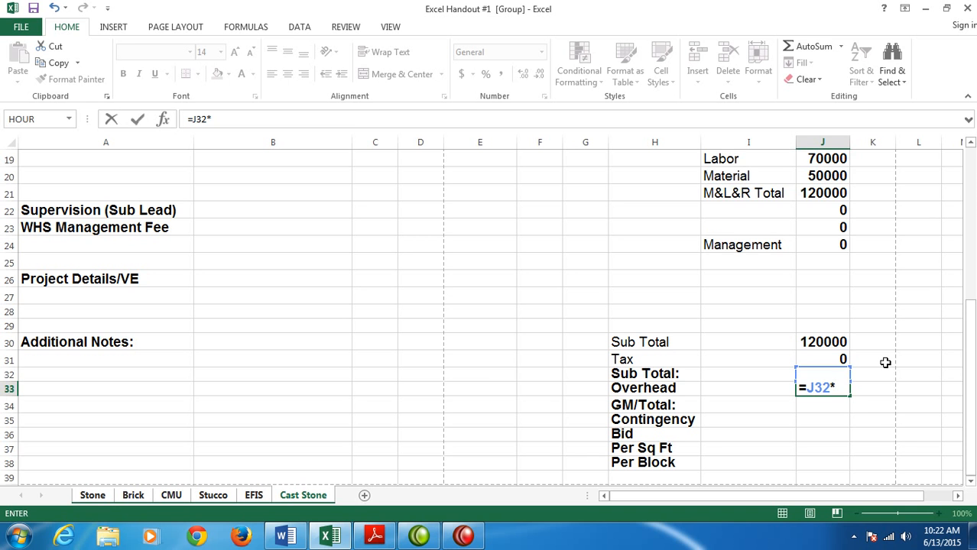
pyautogui.write('I33')
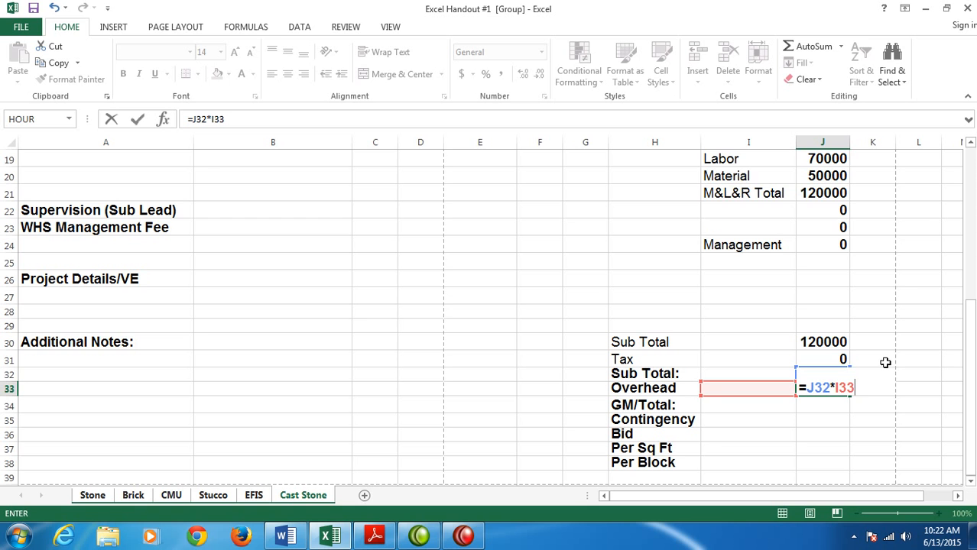
pyautogui.press('Return')
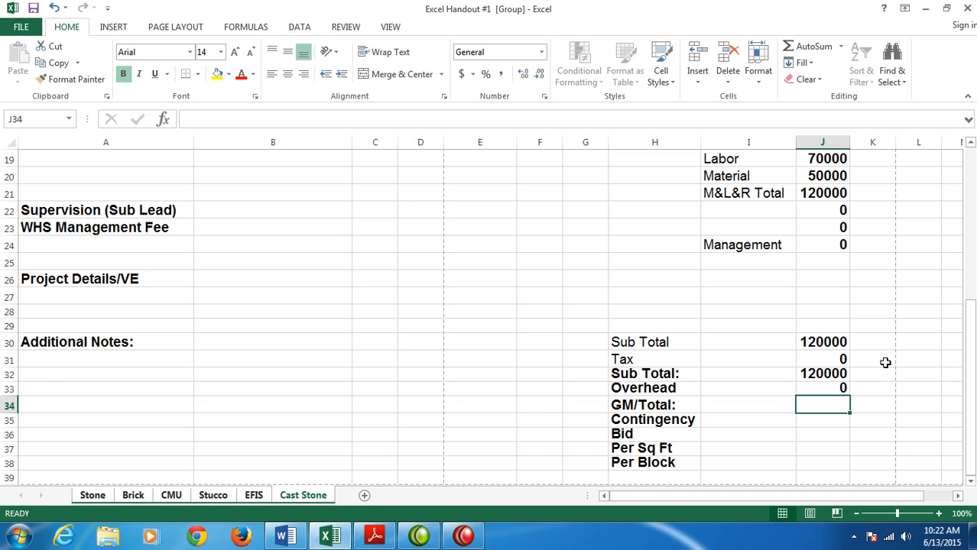
# - Enter the formula =J32+J33 in J34 for the GM/Total row
pyautogui.write('=J32+J33')
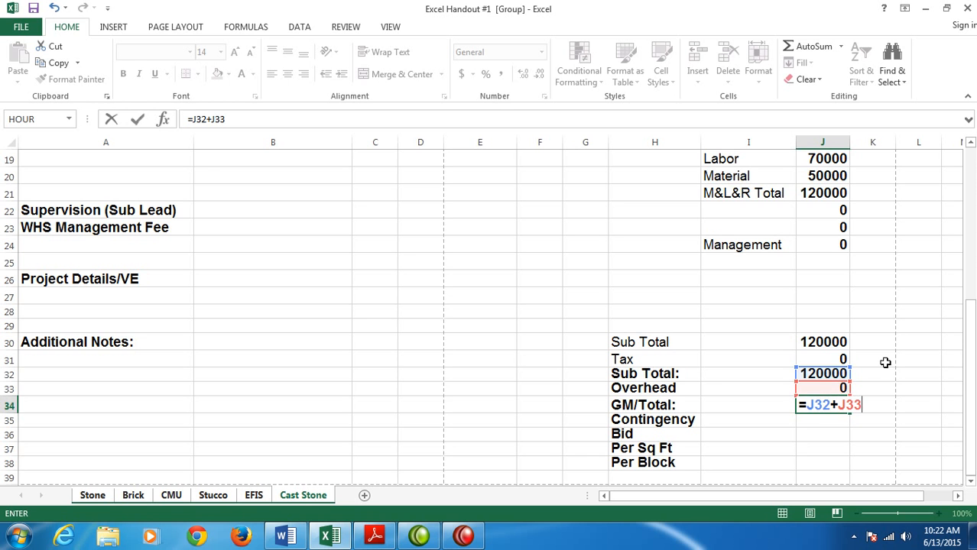
pyautogui.press('Return')
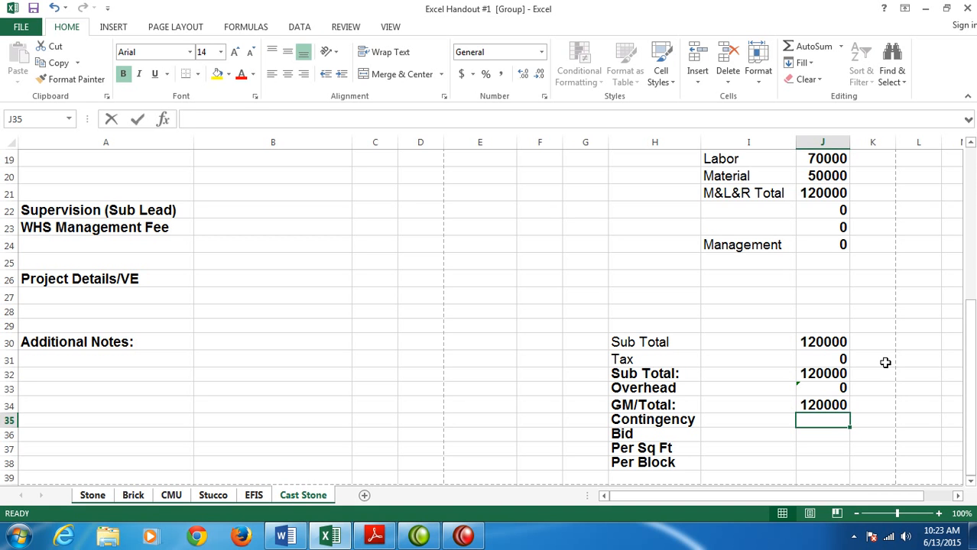
# - Enter the formula =J34*I35 in J35 for the Contingency row
pyautogui.write('=J34')
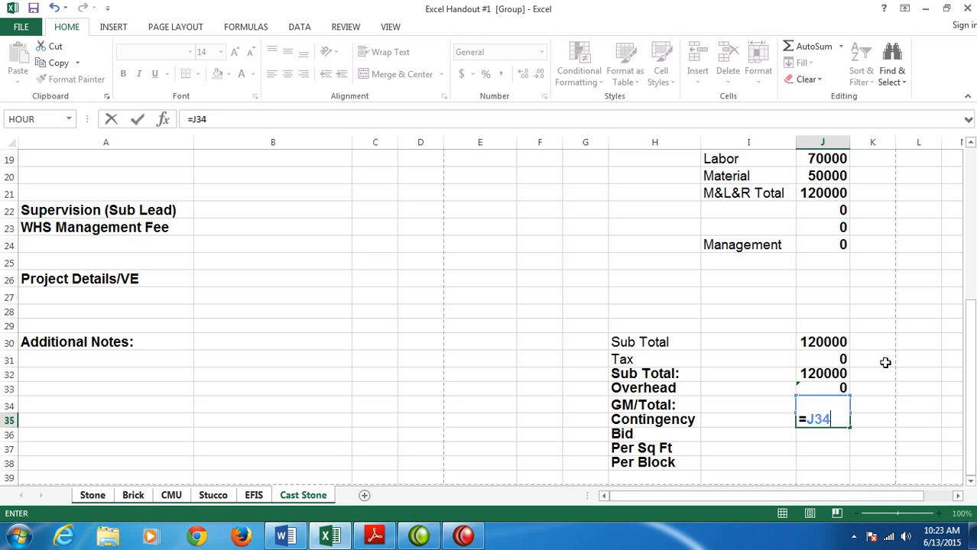
pyautogui.write('*I35')
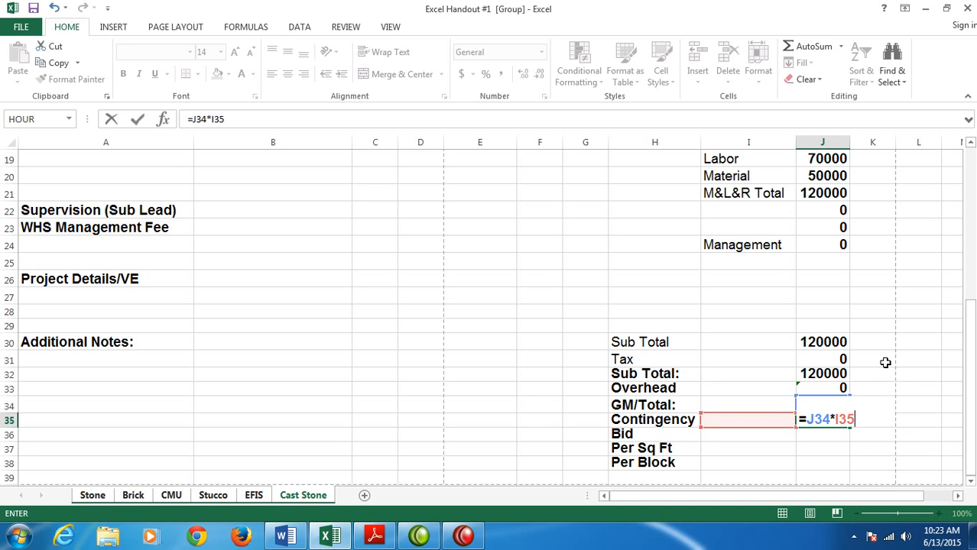
pyautogui.press('Return')
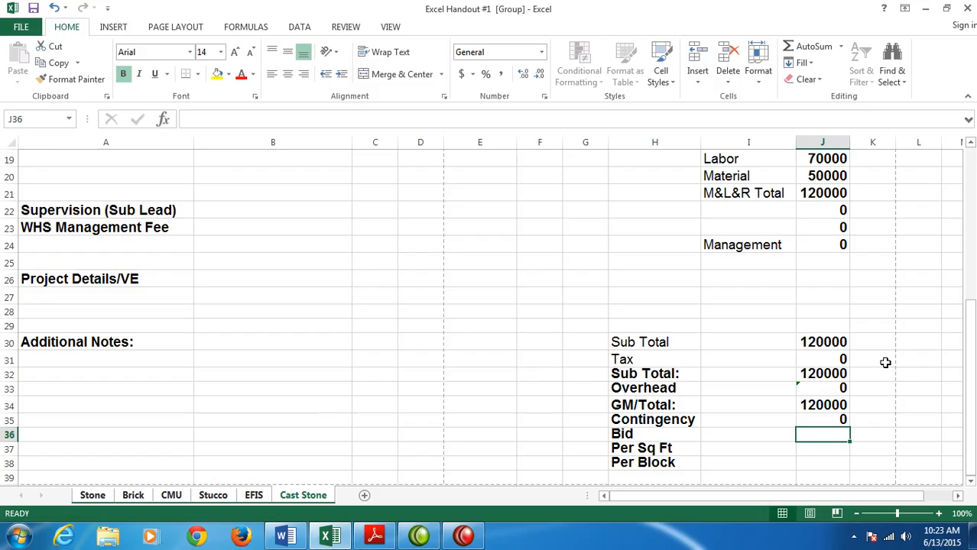
pyautogui.write('J')
pyautogui.press('BackSpace')
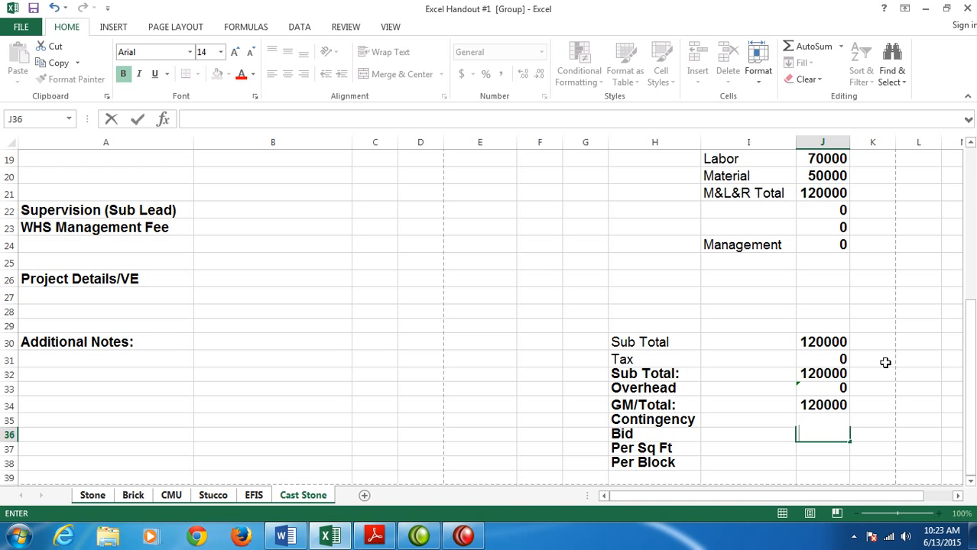
pyautogui.write('=J34')
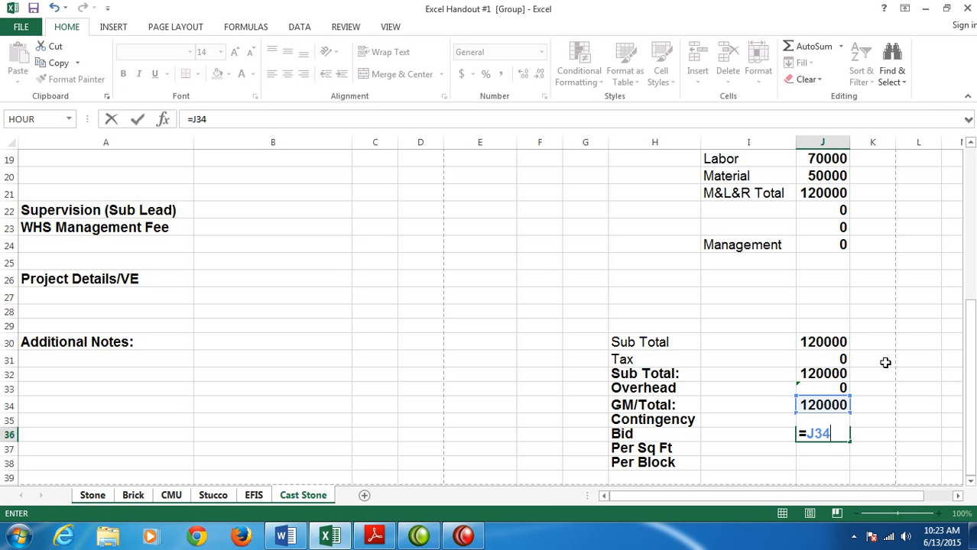
pyautogui.write('=J35')
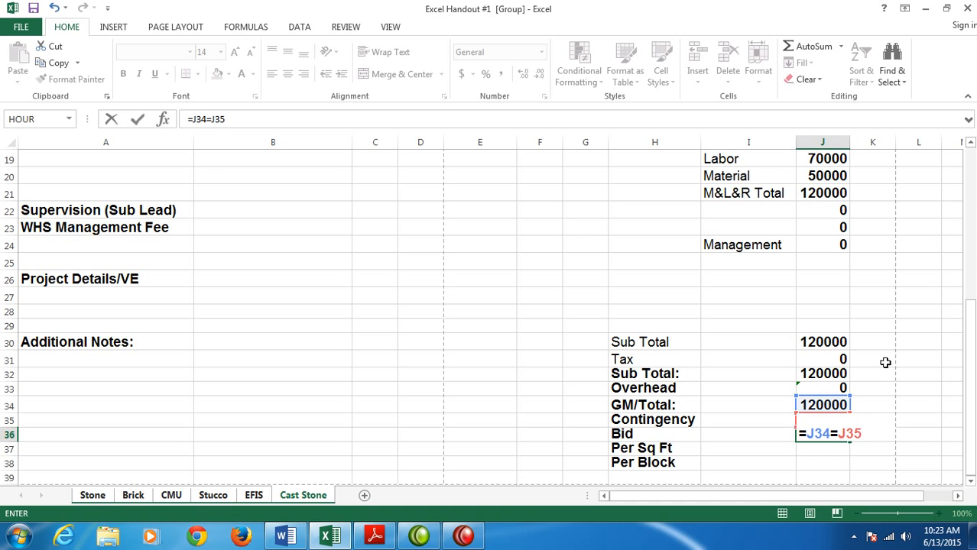
pyautogui.press('Return')
# - Enter the formula =J34+J35 in J36 for the Bid row
pyautogui.press('Up')
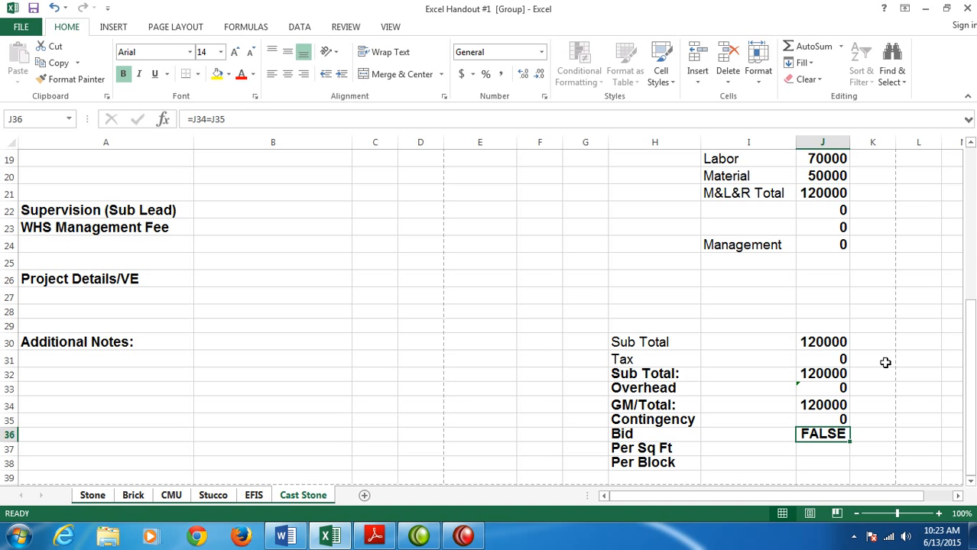
pyautogui.write('=')
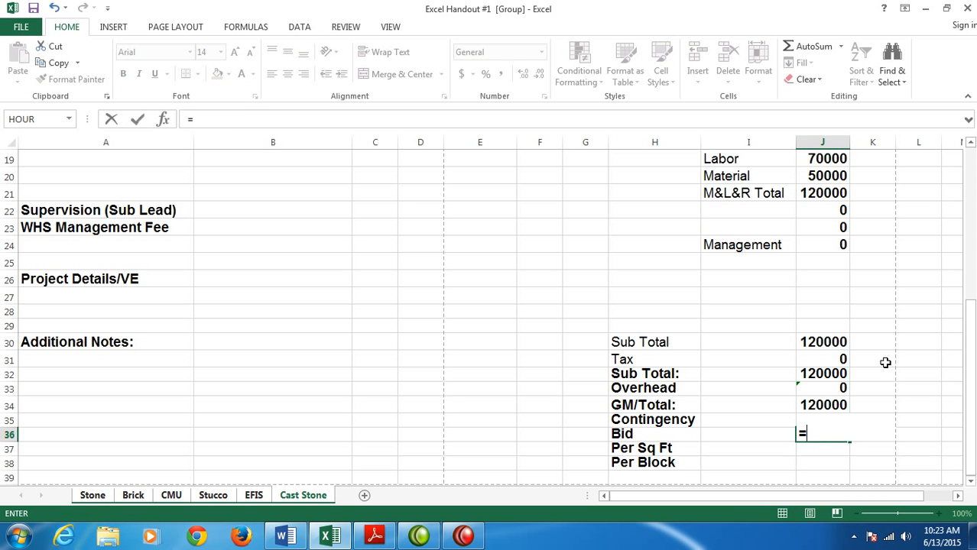
pyautogui.write('J34')
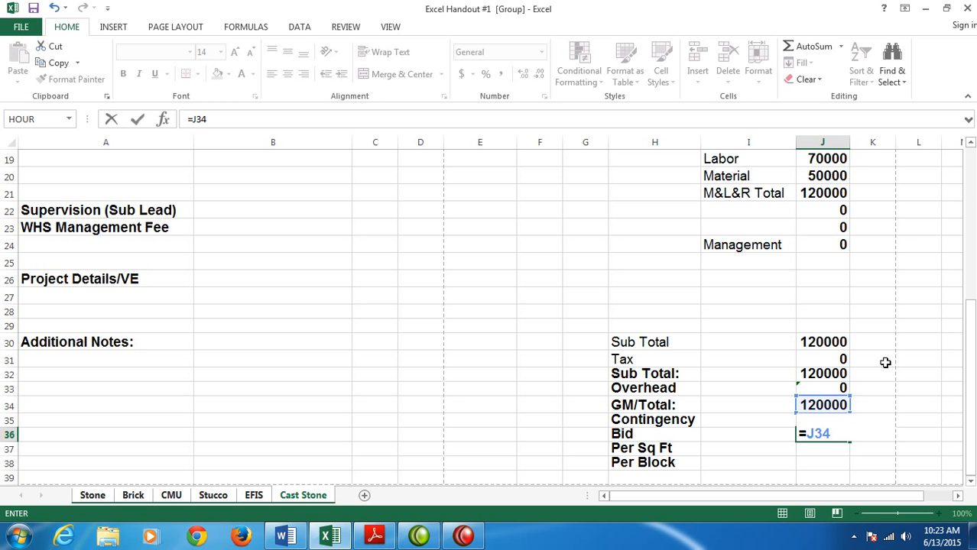
pyautogui.write('+J35')
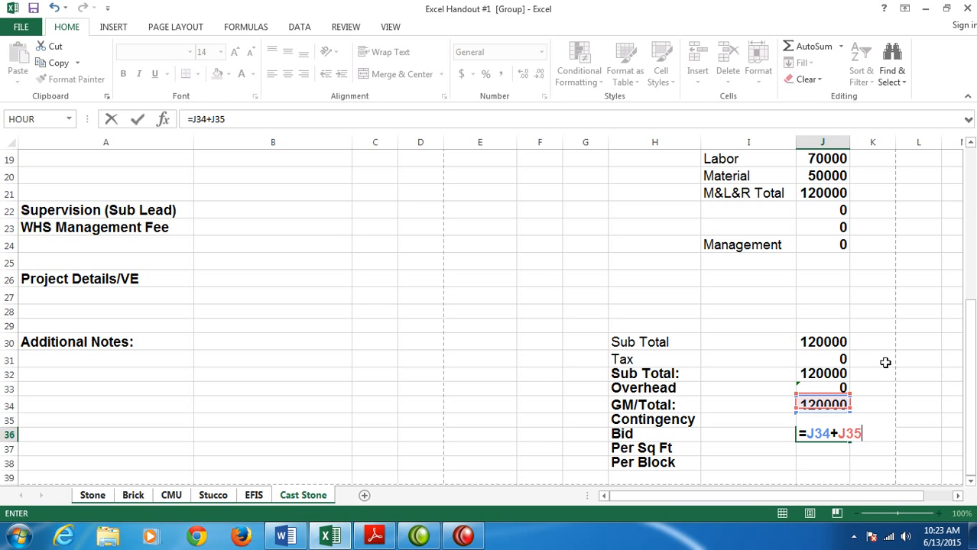
pyautogui.press('Return')
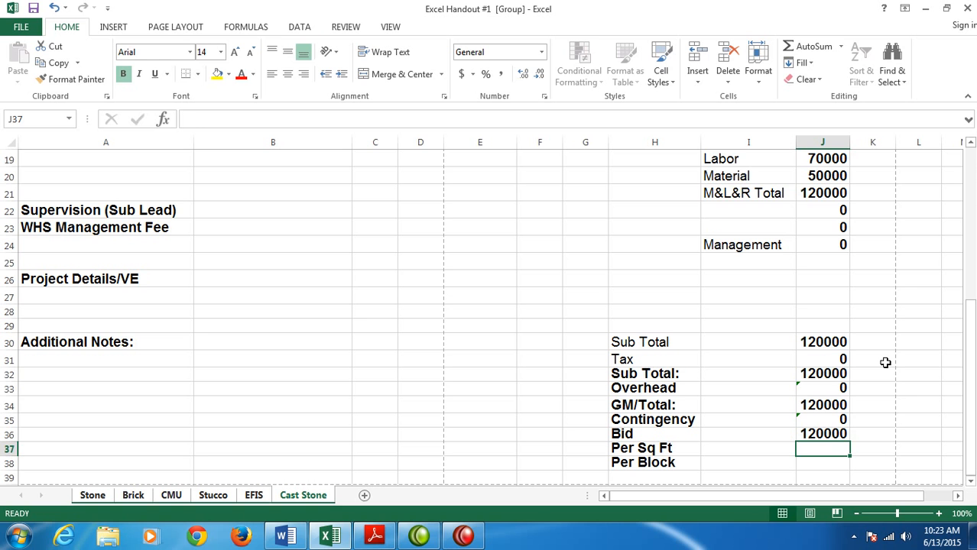
# - Enter a formula in J37 for the Per Sq Ft row that divides the bid in J36 by a cell in column I
pyautogui.write('=J36')
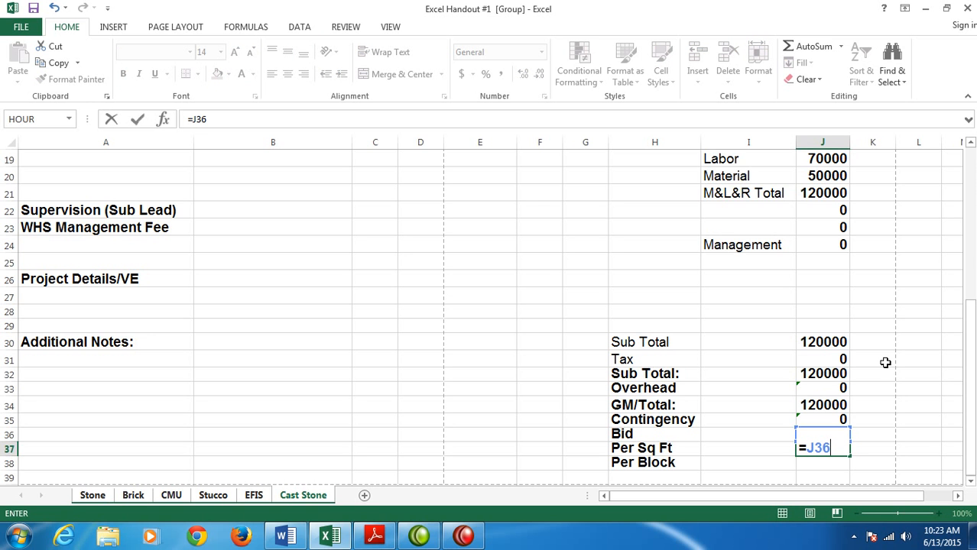
pyautogui.write('/I3')
pyautogui.press('Return')
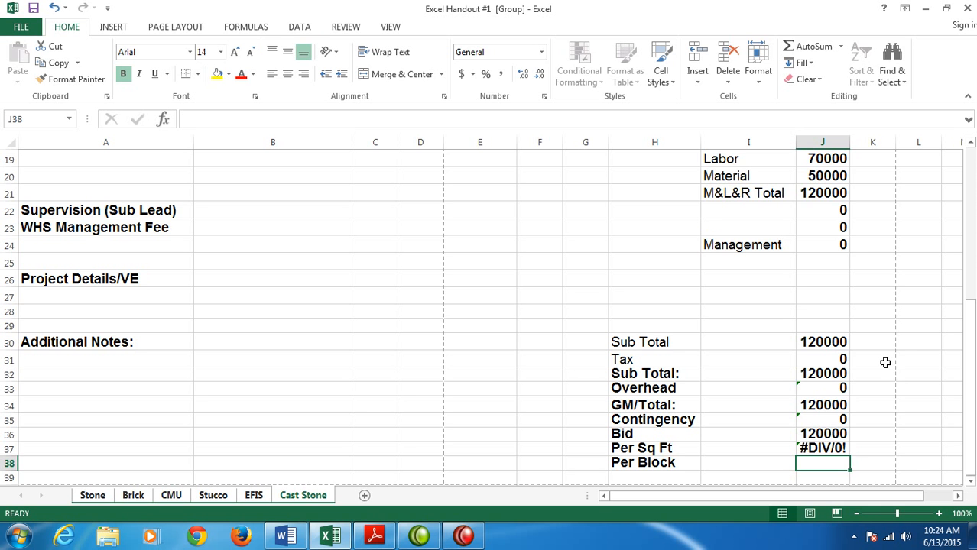
pyautogui.moveTo(969, 354); pyautogui.dragTo(957, 200)
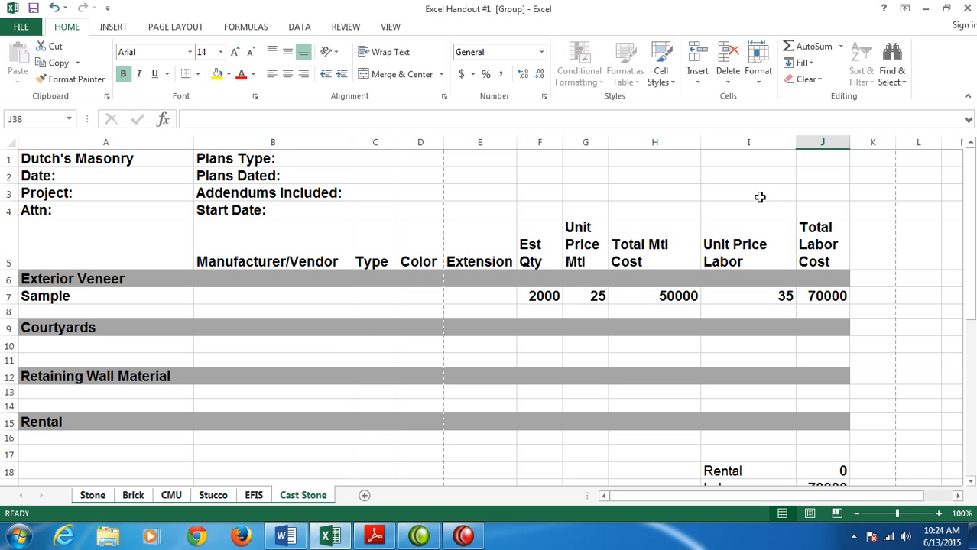
# - Review the cost summary rows and preview how the grouped estimate sheets will print
pyautogui.moveTo(968, 280); pyautogui.dragTo(955, 455)
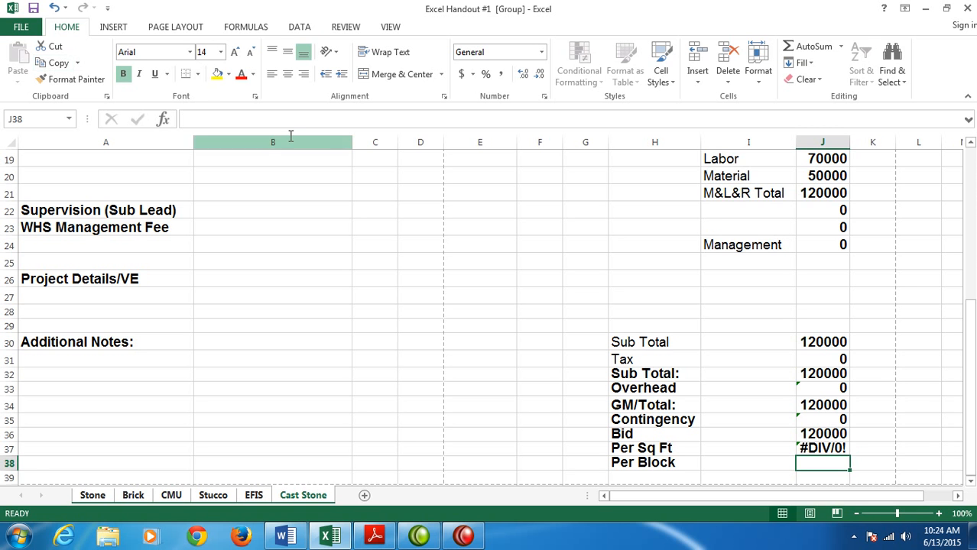
pyautogui.click(21, 27)
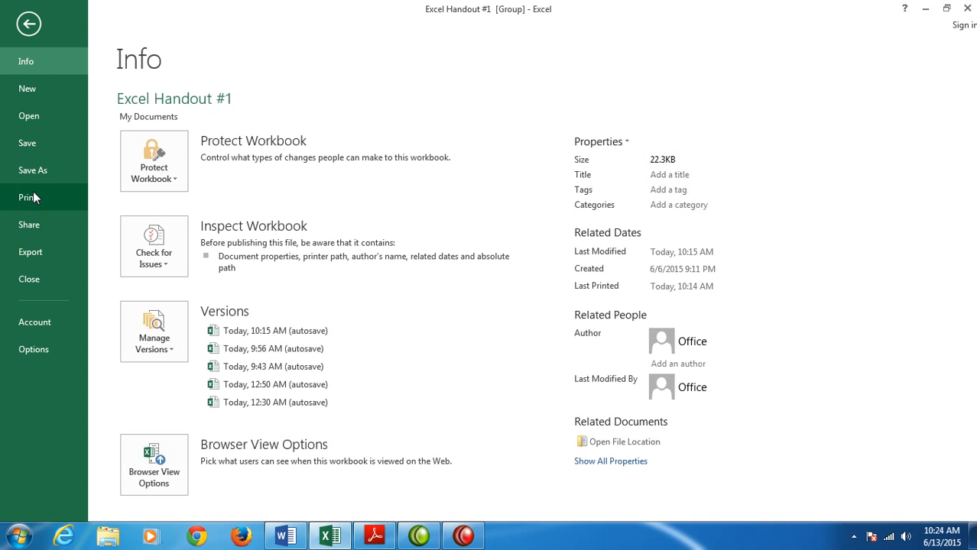
pyautogui.click(27, 198)
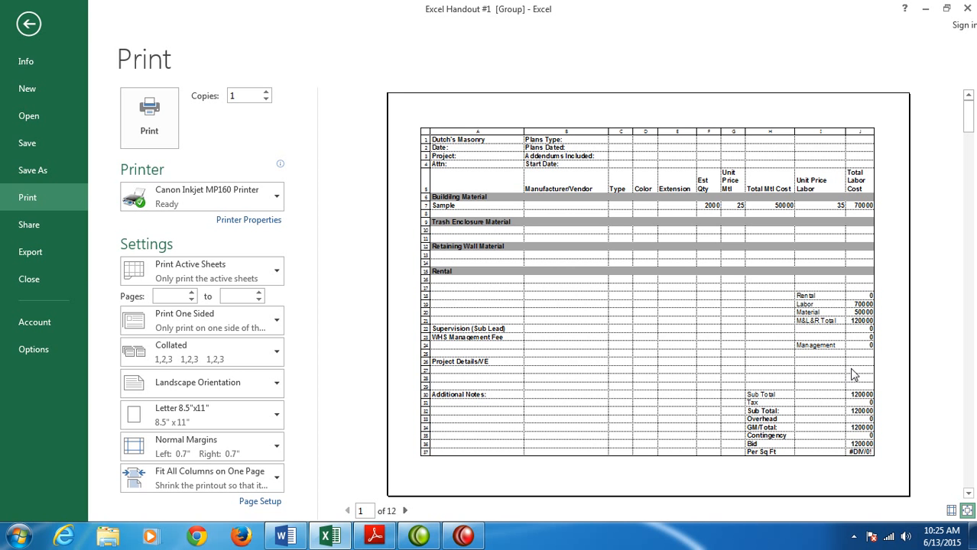
pyautogui.press('Escape')
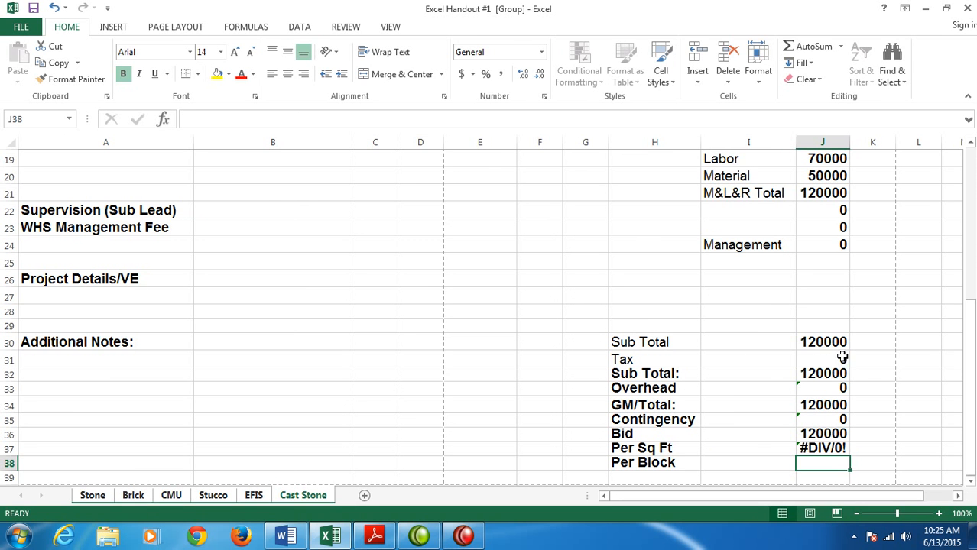
# - Show the formulas in the cells to check column J of the cost summary, and switch back to the calculated values
pyautogui.click(245, 27)
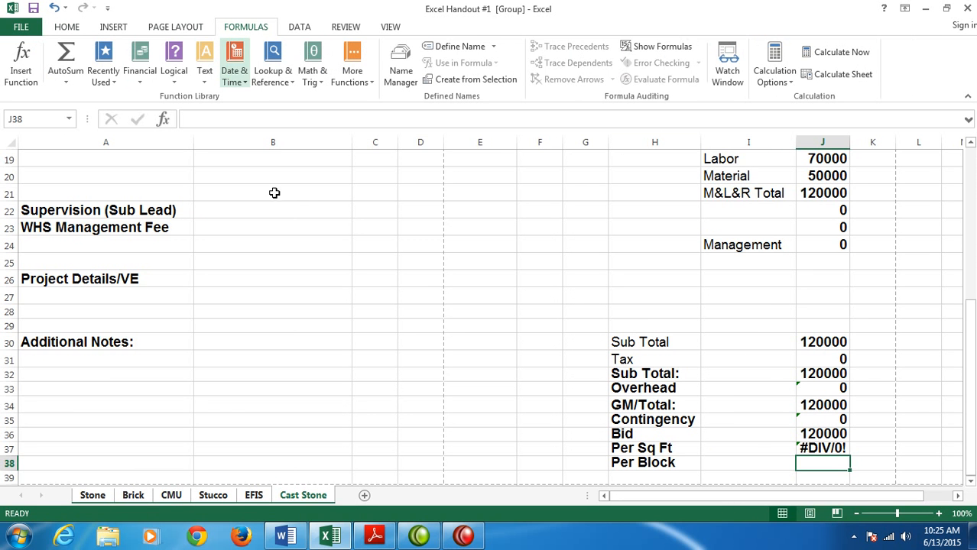
pyautogui.click(657, 47)
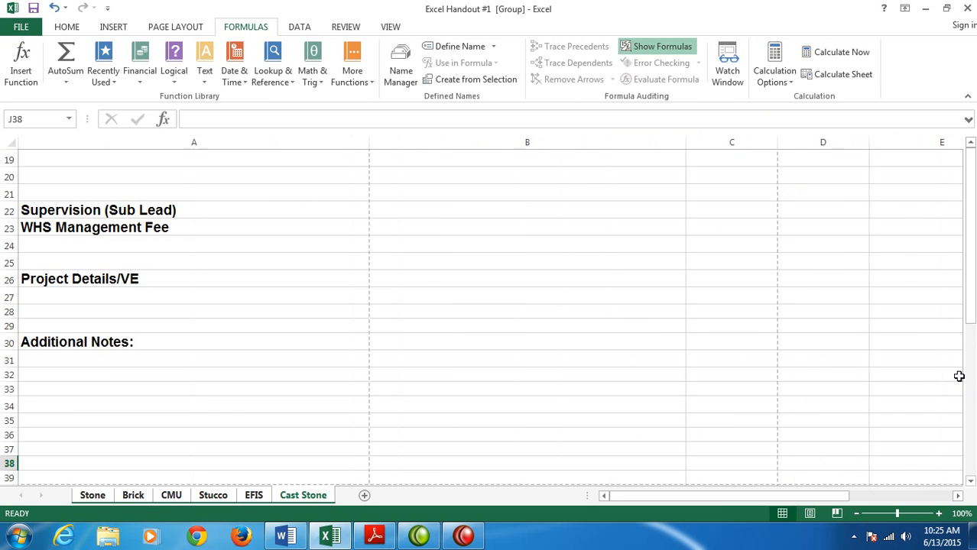
pyautogui.moveTo(971, 300); pyautogui.dragTo(959, 468)
pyautogui.moveTo(710, 503); pyautogui.dragTo(816, 503)
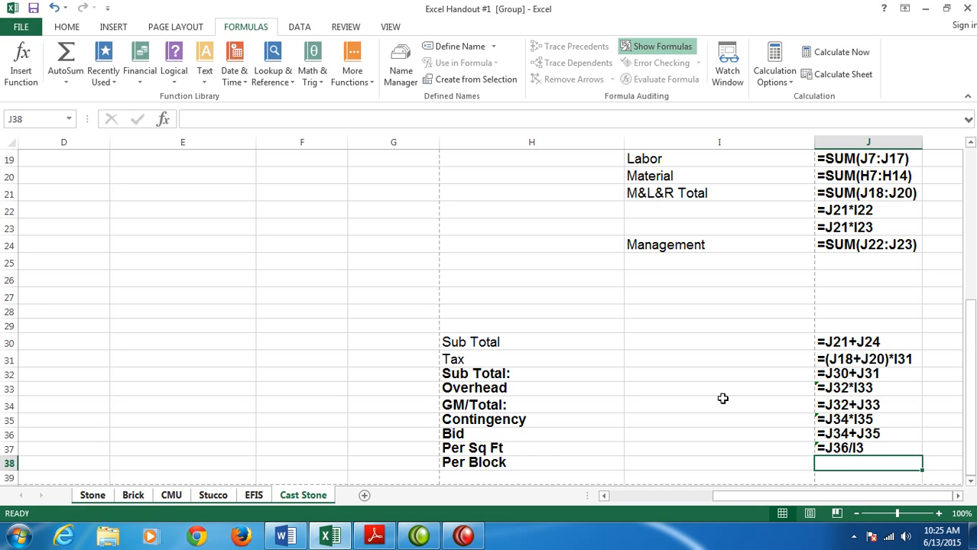
pyautogui.click(654, 47)
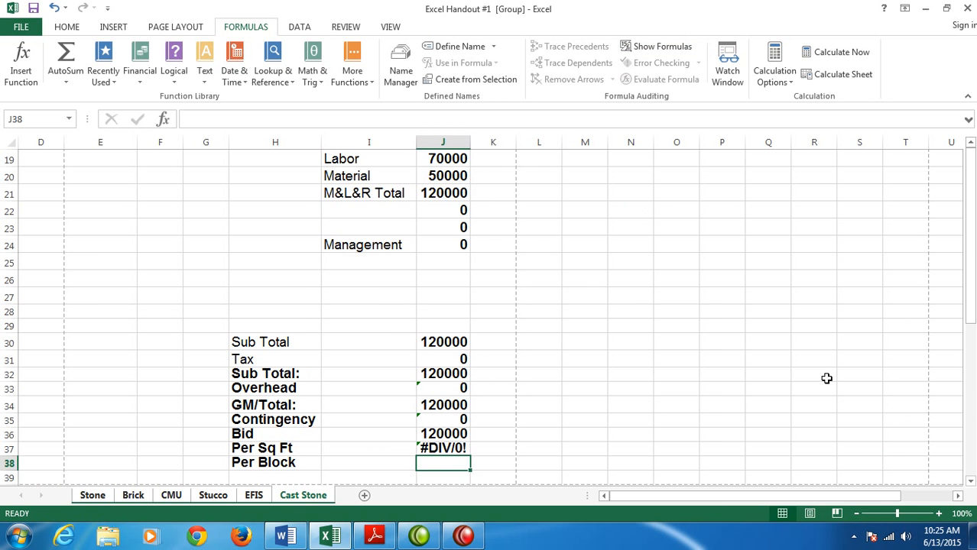
# - Save the workbook as "Excel Handout #2-Pricing Model" in the Excel folder on drive F:, replacing the existing file
pyautogui.click(20, 27)
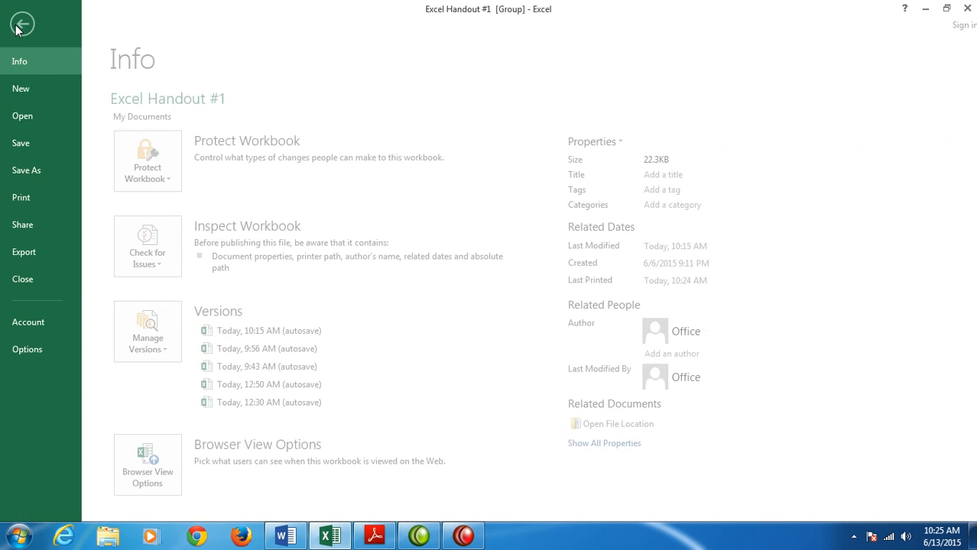
pyautogui.click(39, 175)
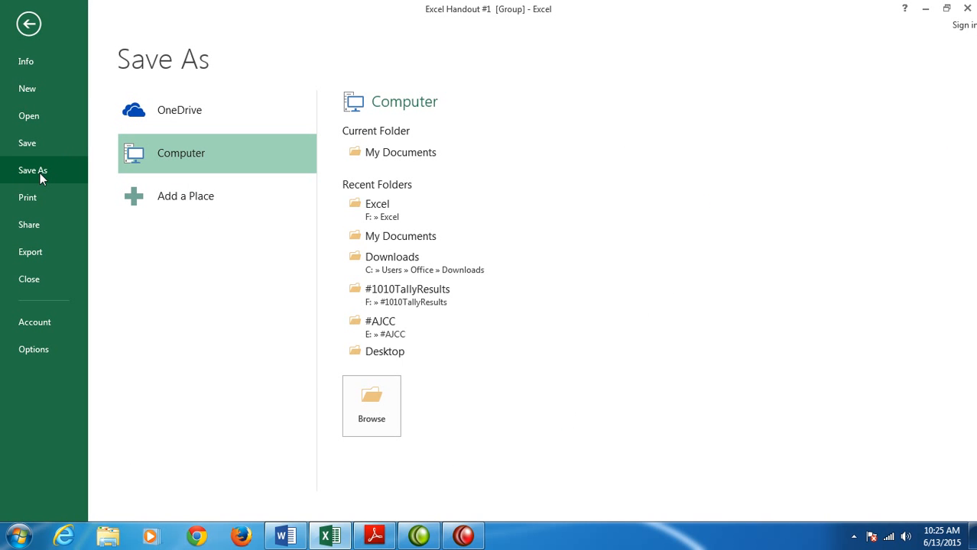
pyautogui.click(545, 221)
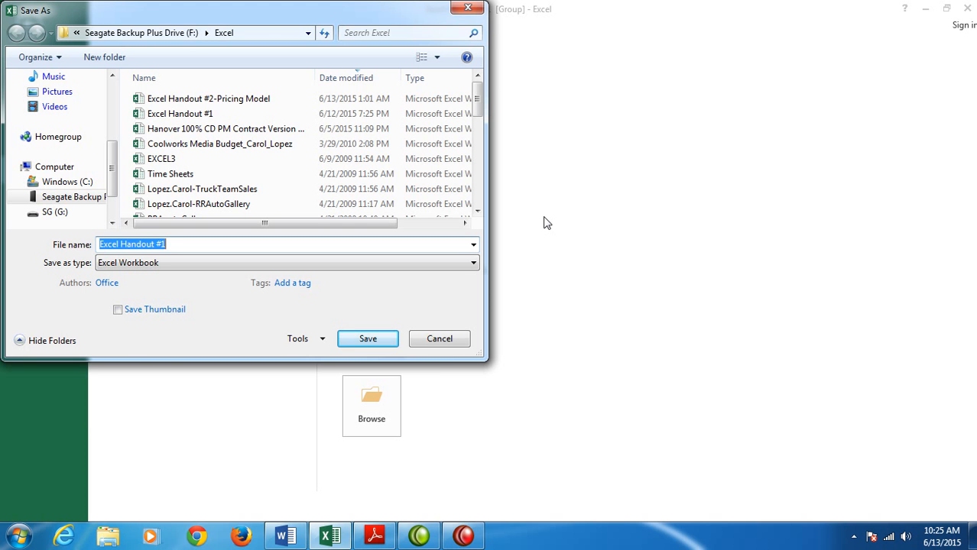
pyautogui.write('Excel H')
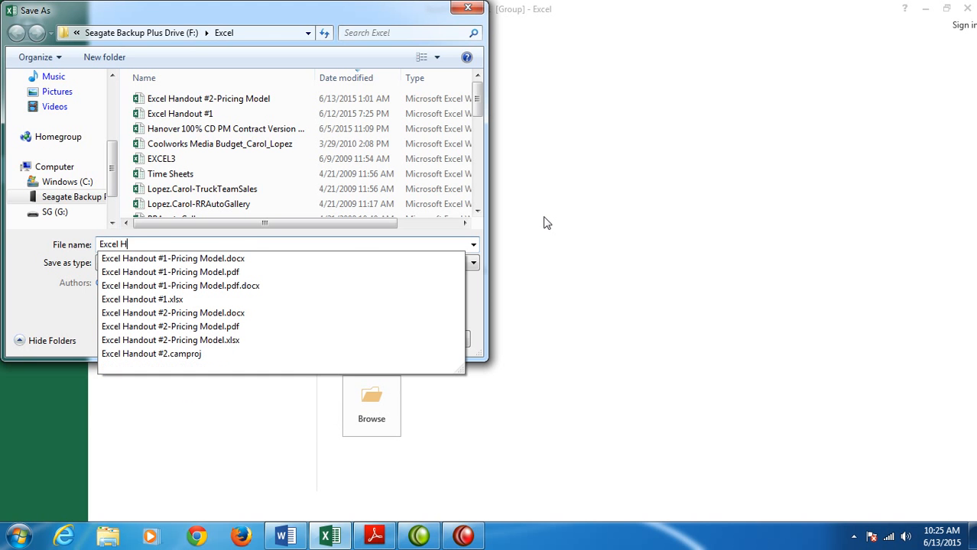
pyautogui.write('andout #2-Pricin')
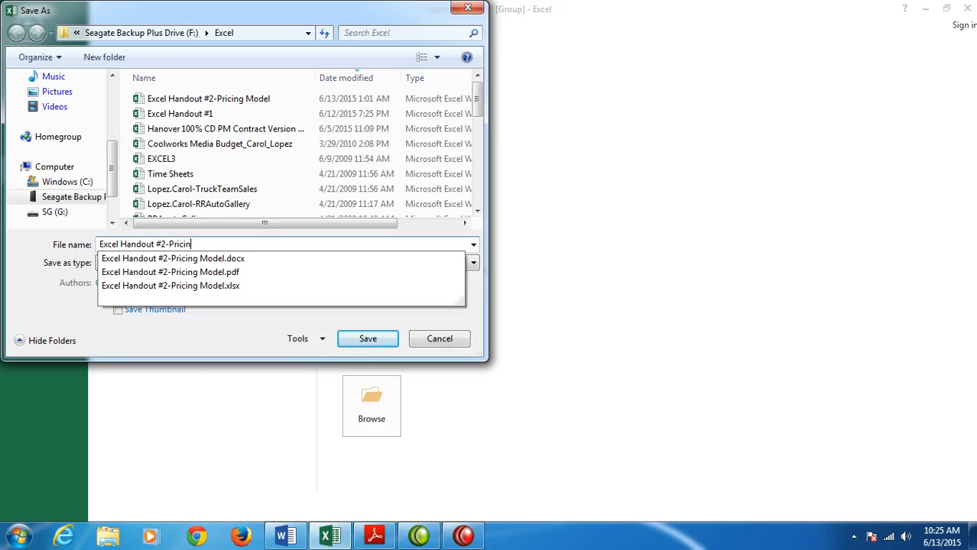
pyautogui.write('g Model')
pyautogui.click(349, 337)
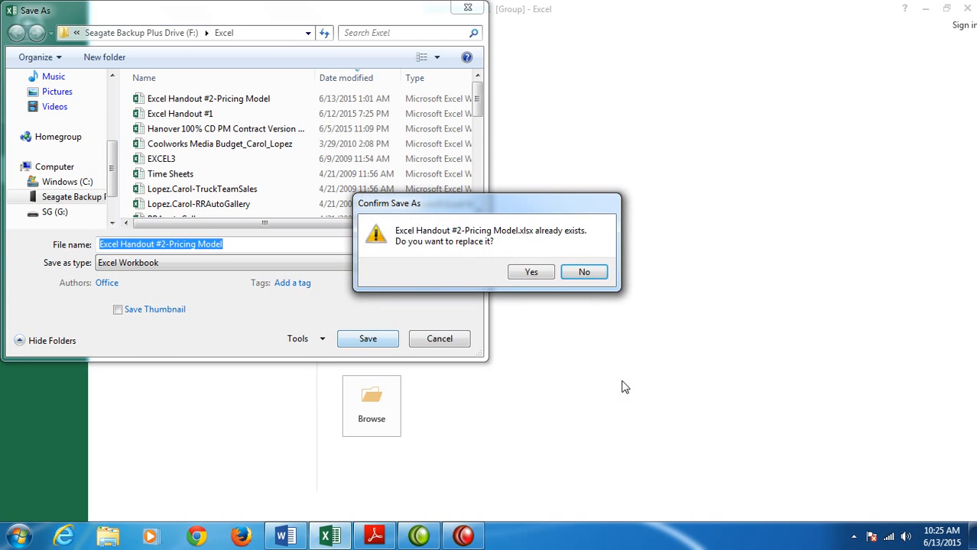
pyautogui.click(532, 273)
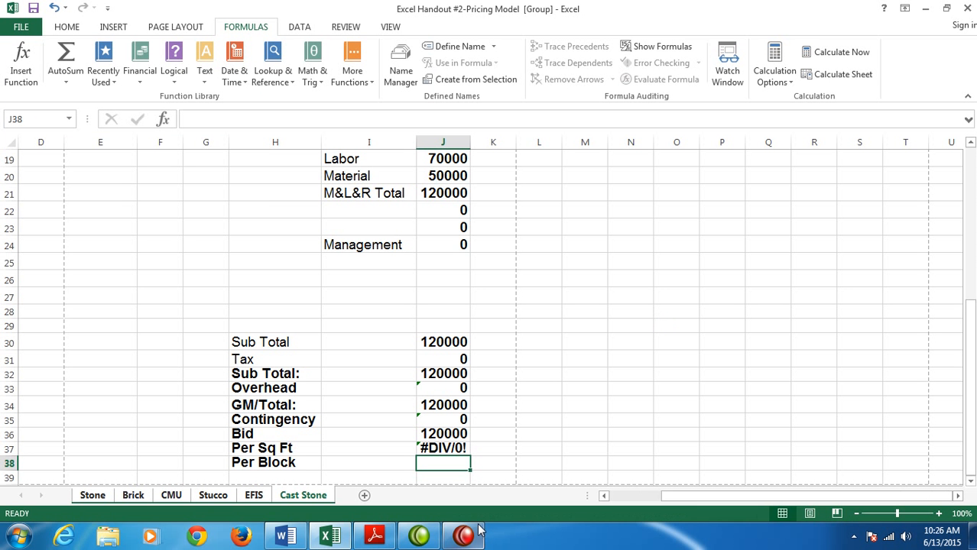